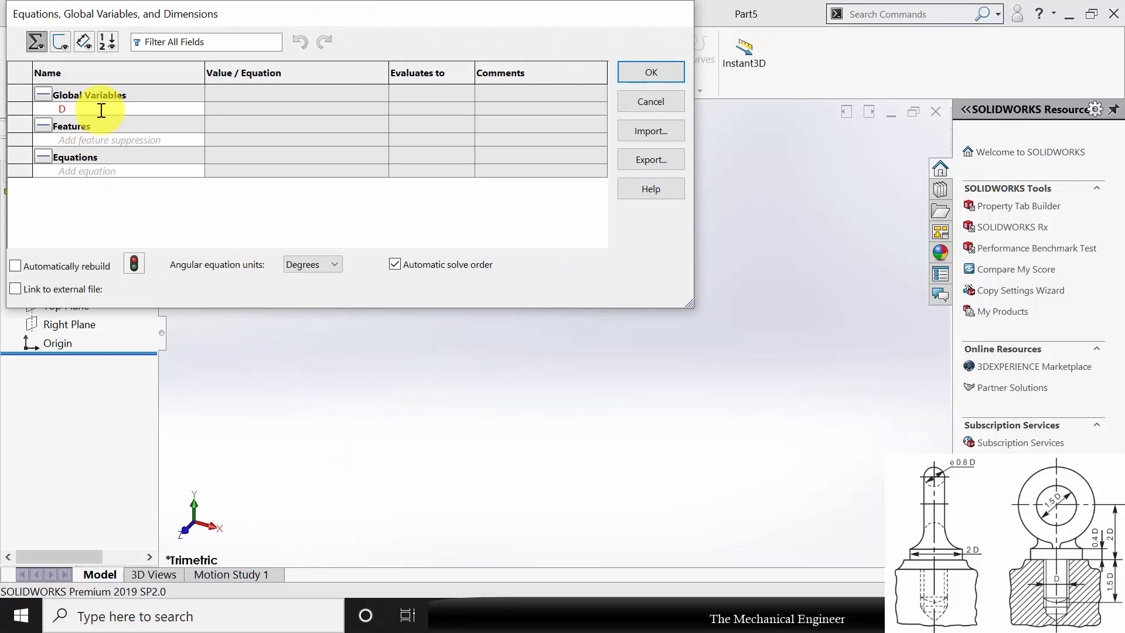
- Define the global variable D with a value of 20 and accept the equations
{"action": "key", "text": "Tab"}
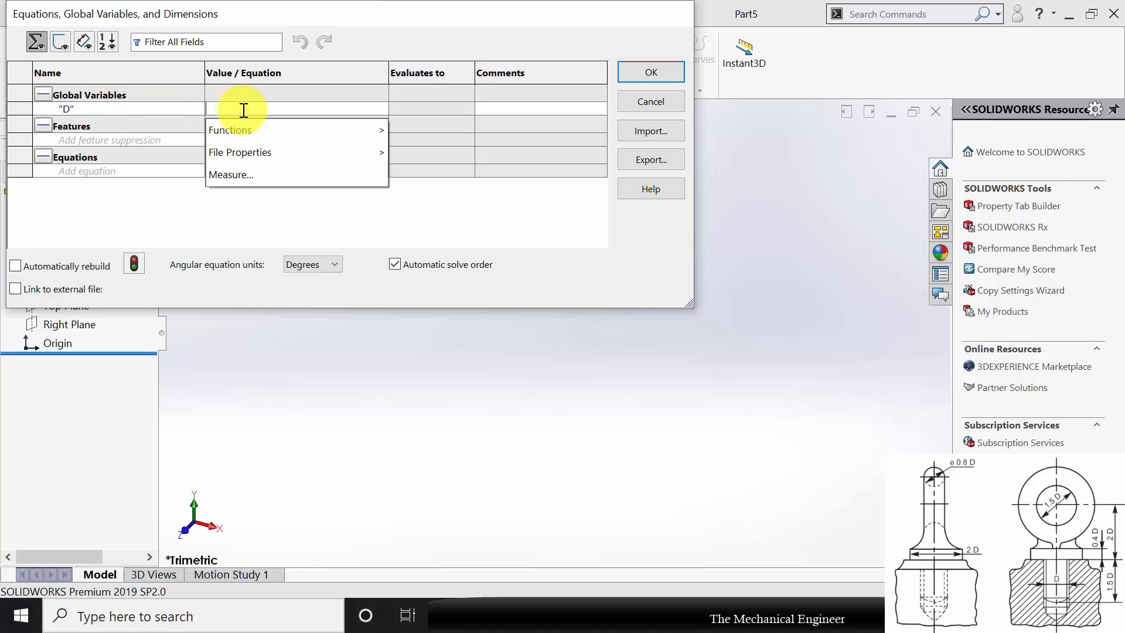
{"action": "type", "text": "20"}
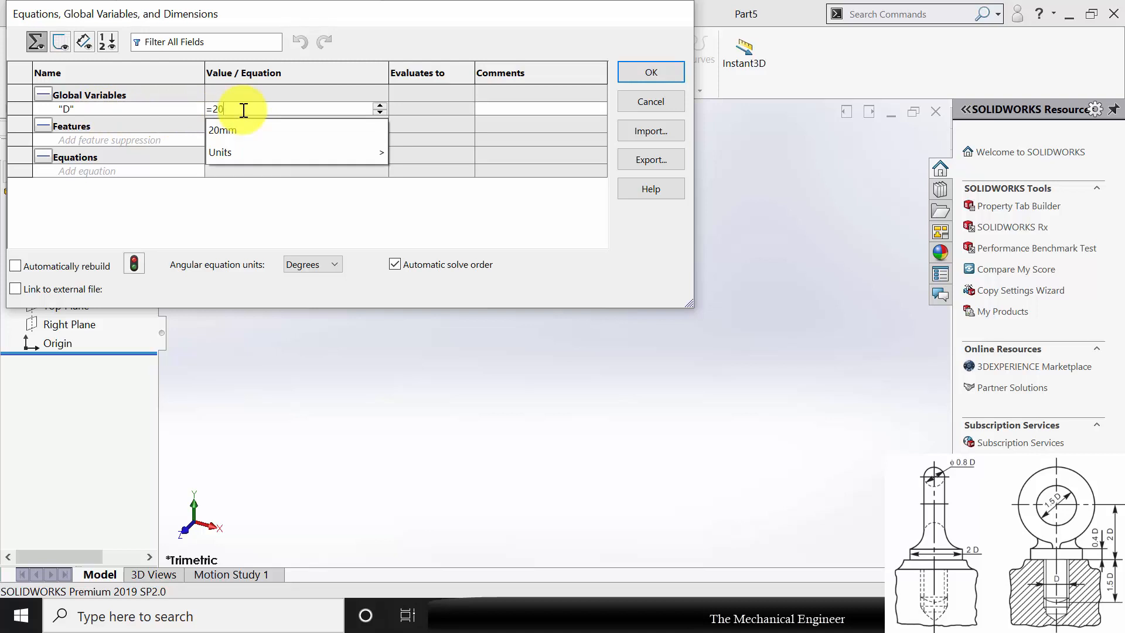
{"action": "key", "text": "Tab"}
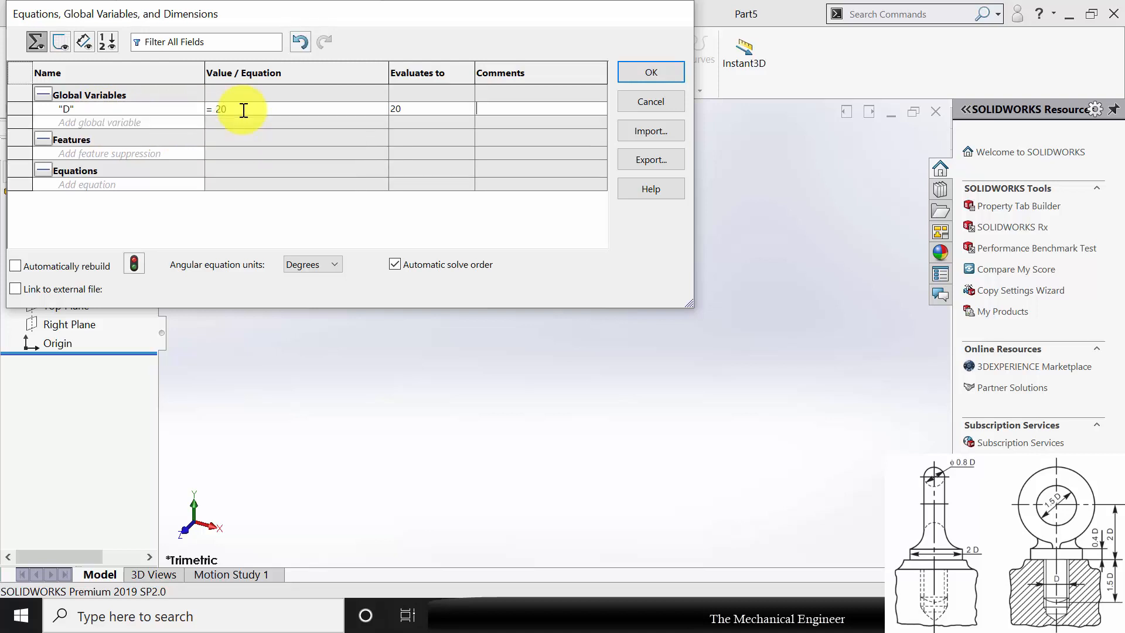
{"action": "left_click", "coordinate": [650, 72]}
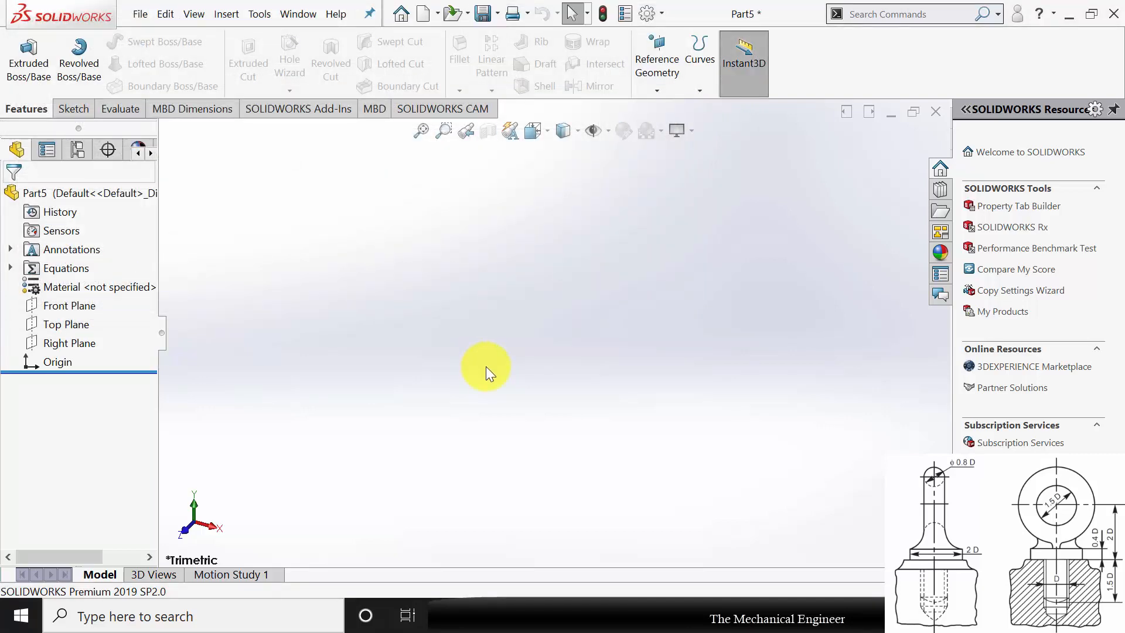
- Start a sketch on the Top Plane and draw a circle about 79 mm in diameter centred on the origin
{"action": "left_click", "coordinate": [65, 325]}
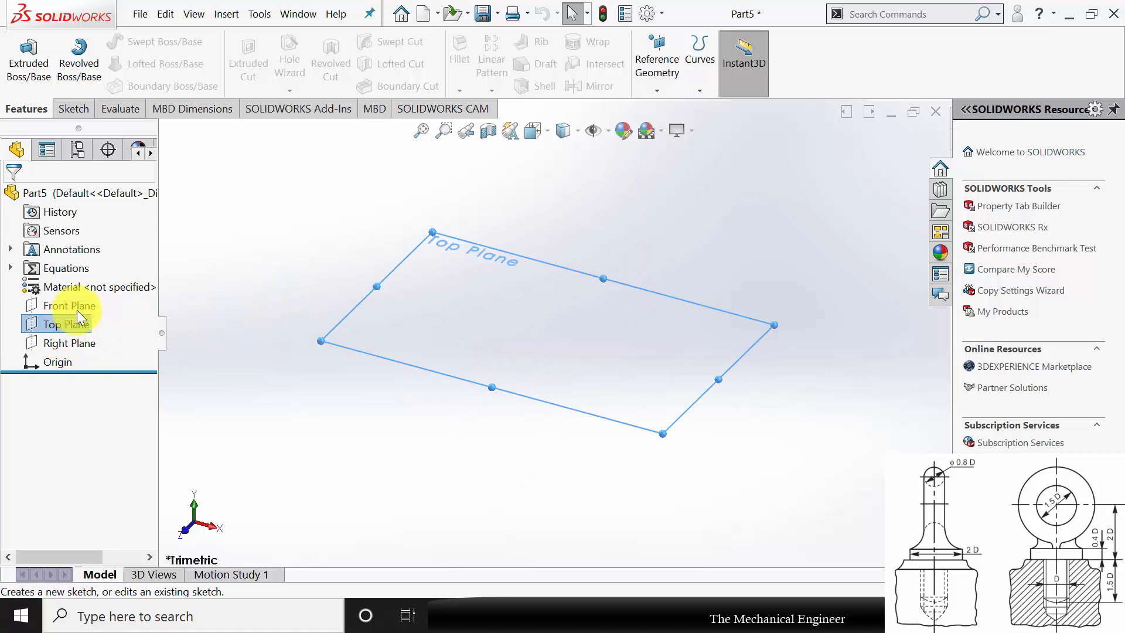
{"action": "left_click", "coordinate": [76, 311]}
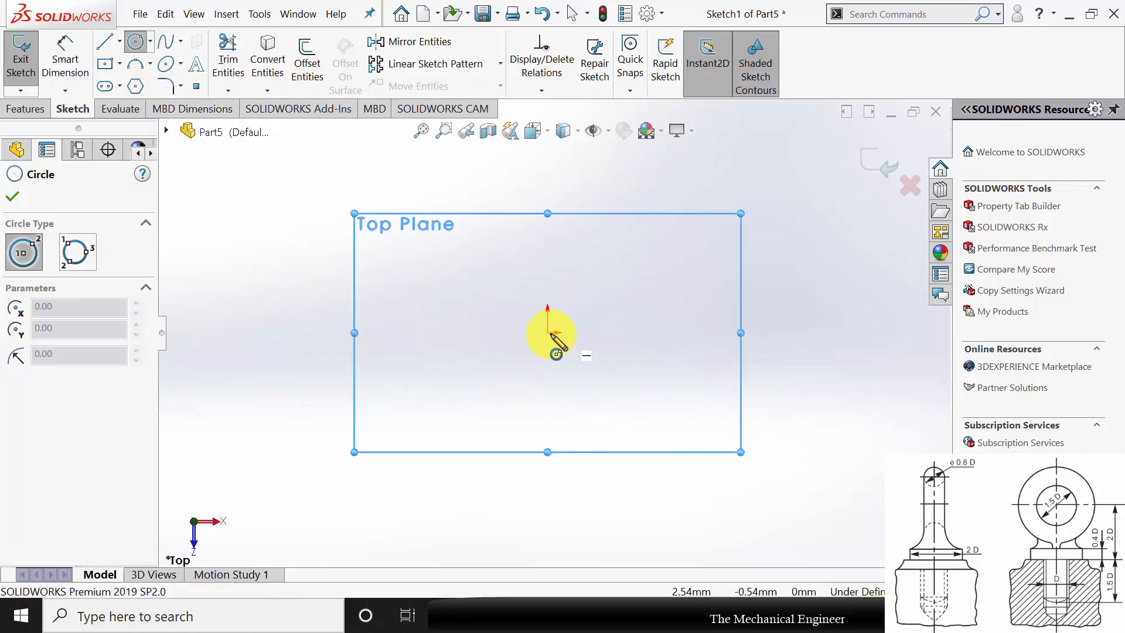
{"action": "left_click_drag", "start_coordinate": [553, 352], "coordinate": [624, 293]}
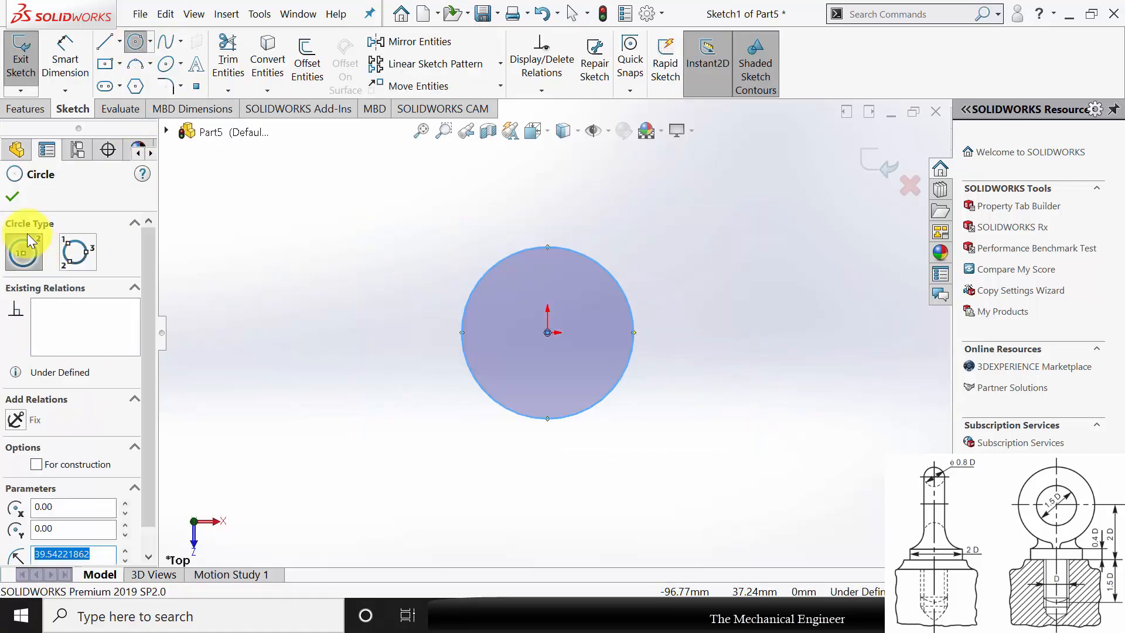
{"action": "left_click", "coordinate": [12, 198]}
- Dimension the circle's diameter and link it to the global variable with the equation ="D"
{"action": "left_click", "coordinate": [72, 41]}
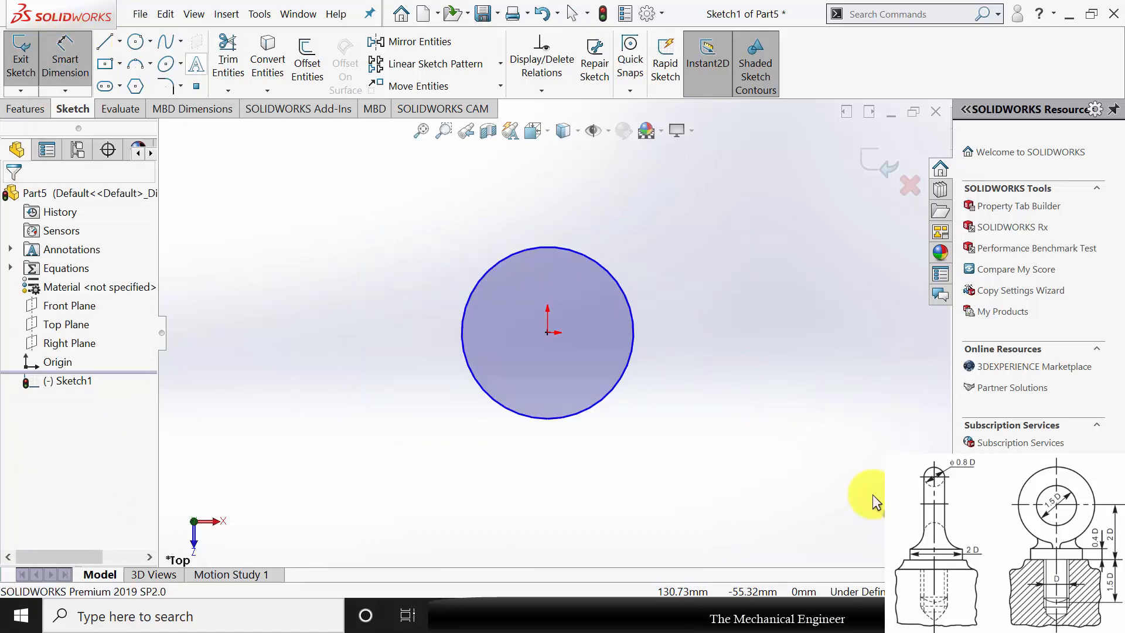
{"action": "left_click", "coordinate": [644, 350]}
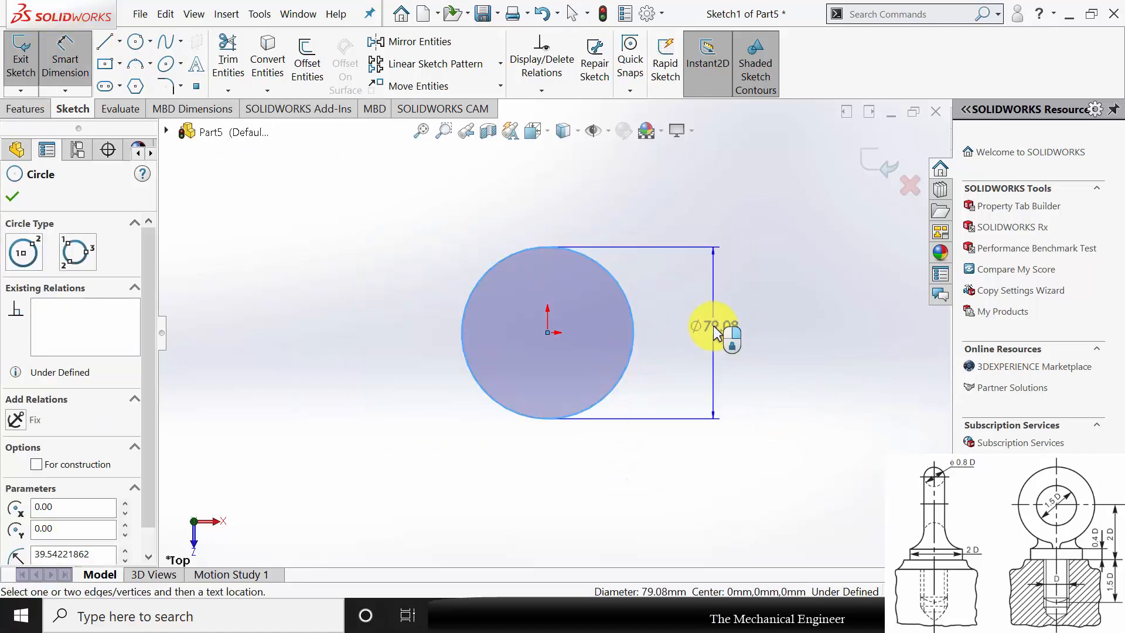
{"action": "left_click", "coordinate": [715, 330]}
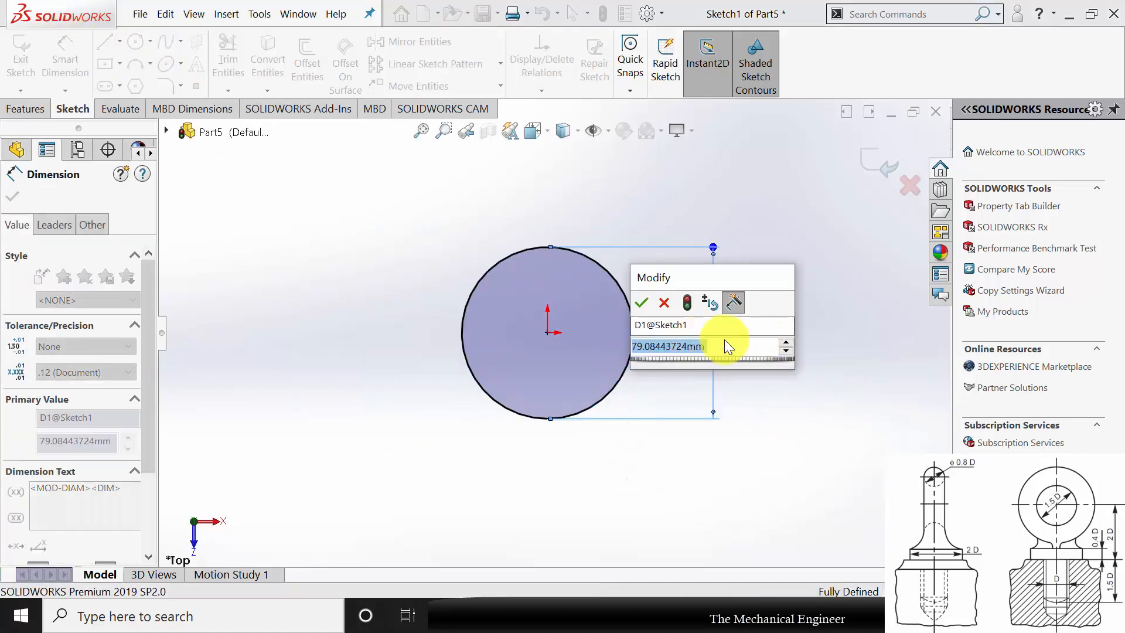
{"action": "type", "text": "="}
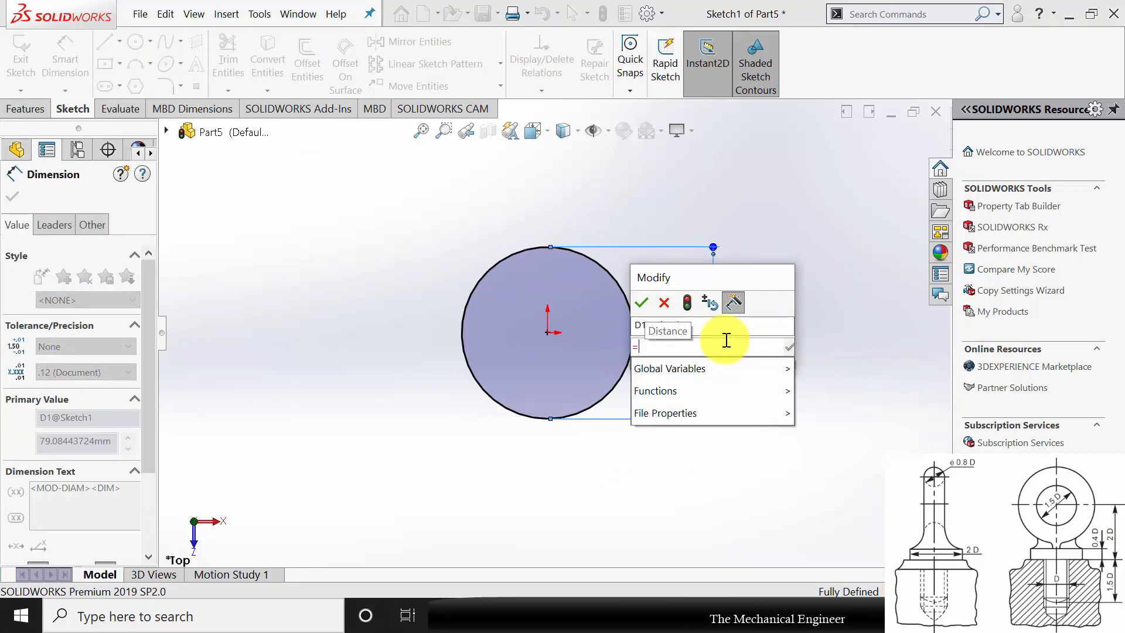
{"action": "mouse_move", "coordinate": [758, 369]}
{"action": "left_click", "coordinate": [823, 368]}
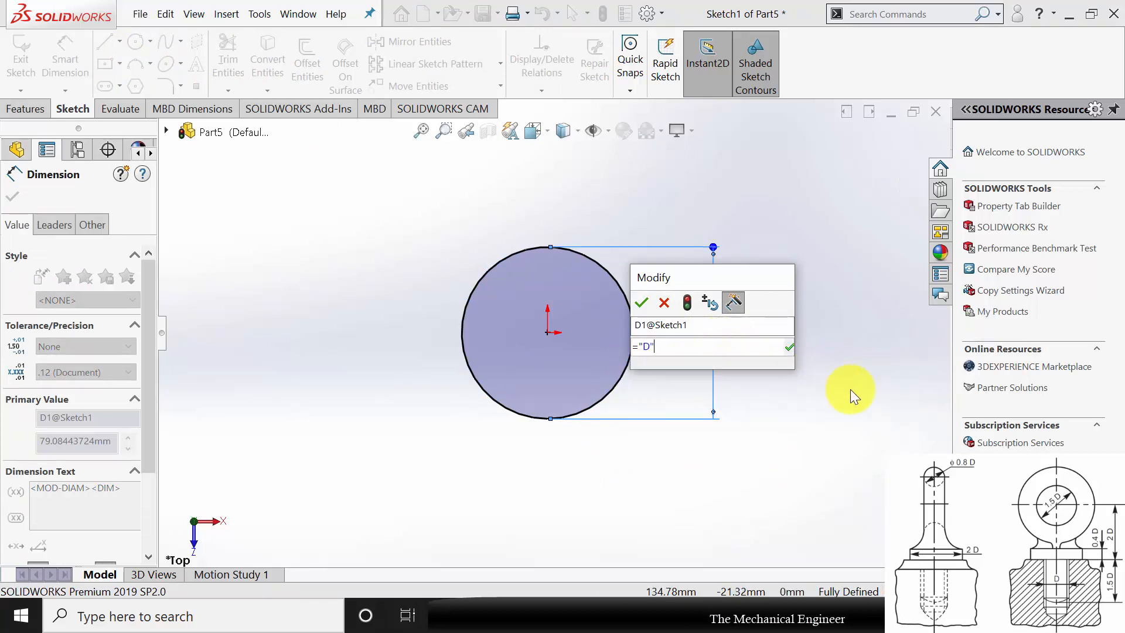
{"action": "left_click", "coordinate": [642, 303]}
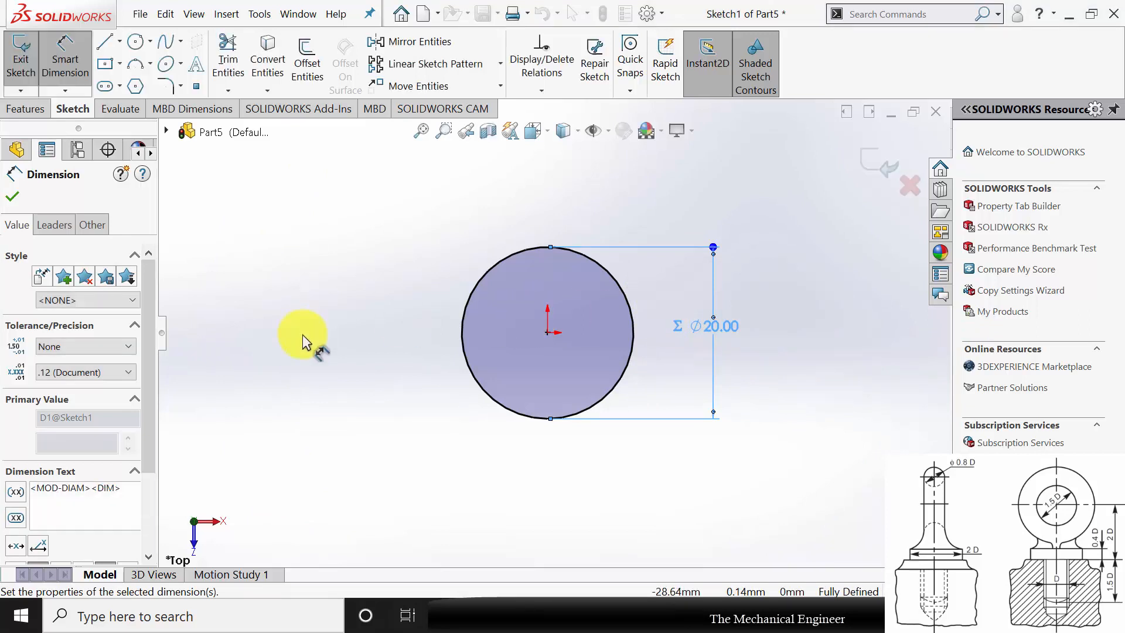
{"action": "left_click", "coordinate": [12, 197]}
- Extrude the circle as a blind boss with its depth set by the equation ="D"*1.5
{"action": "left_click", "coordinate": [26, 109]}
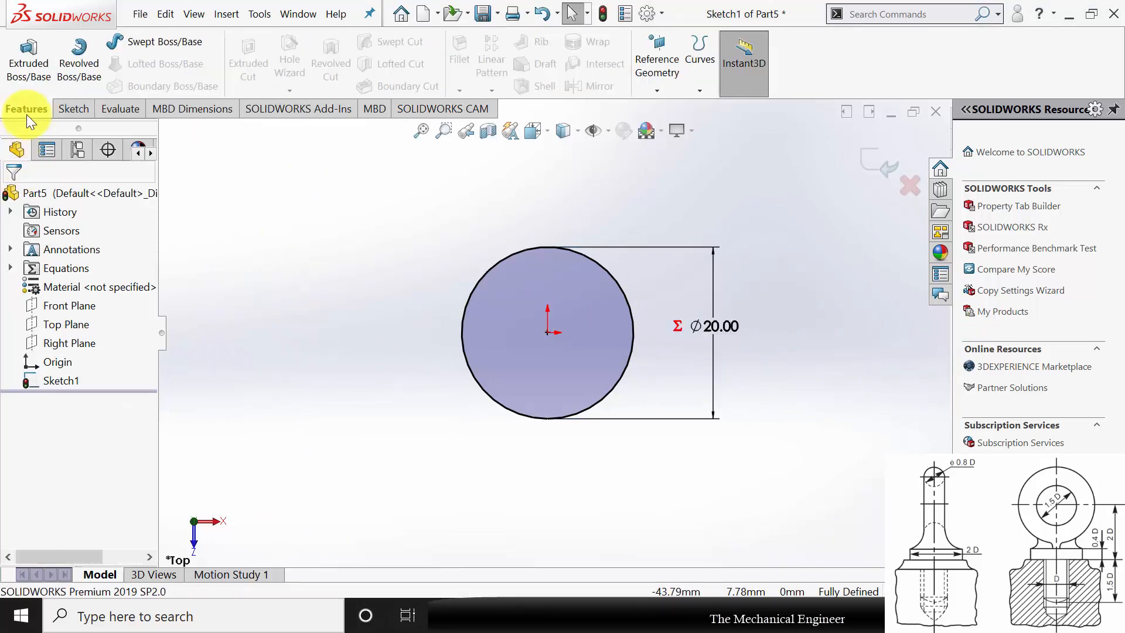
{"action": "left_click", "coordinate": [29, 68]}
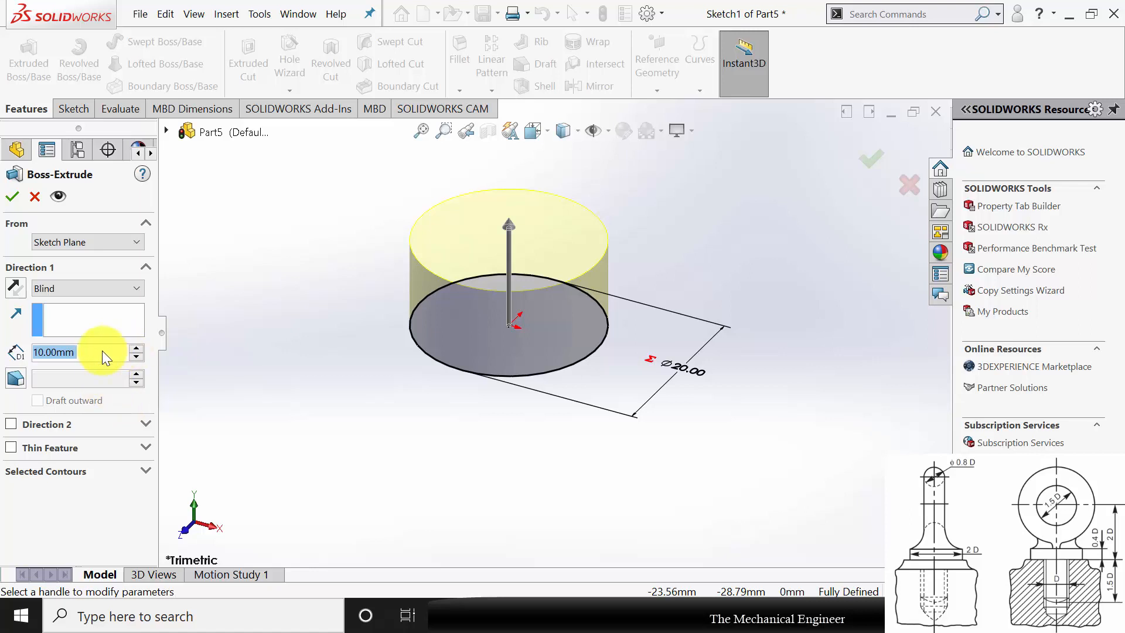
{"action": "type", "text": "="}
{"action": "mouse_move", "coordinate": [123, 375]}
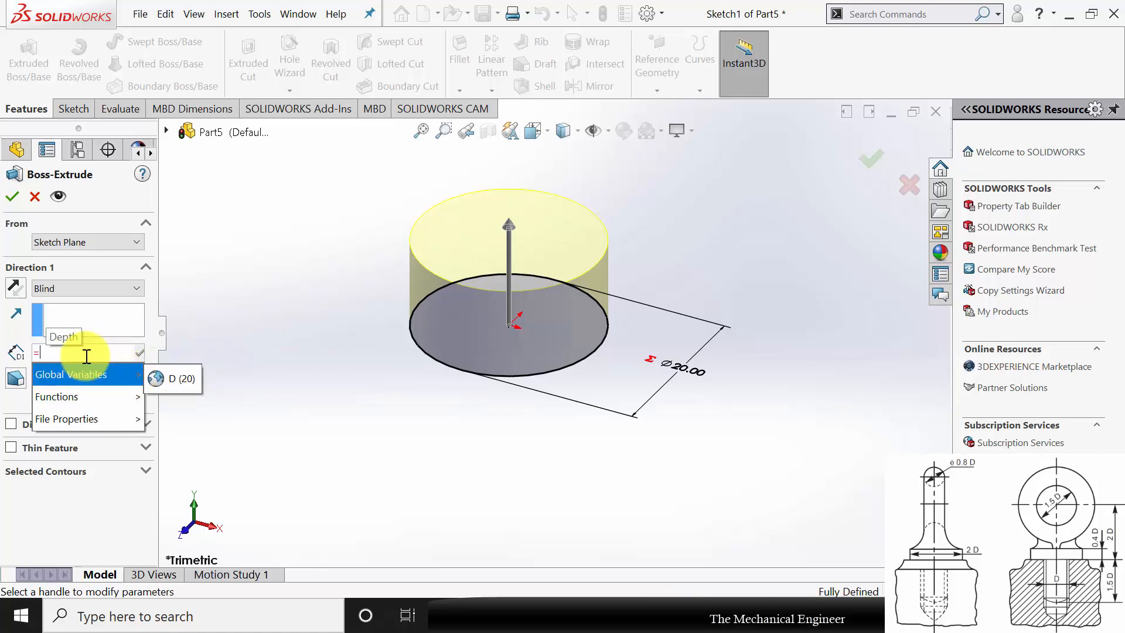
{"action": "left_click", "coordinate": [157, 378]}
{"action": "type", "text": "*1.5"}
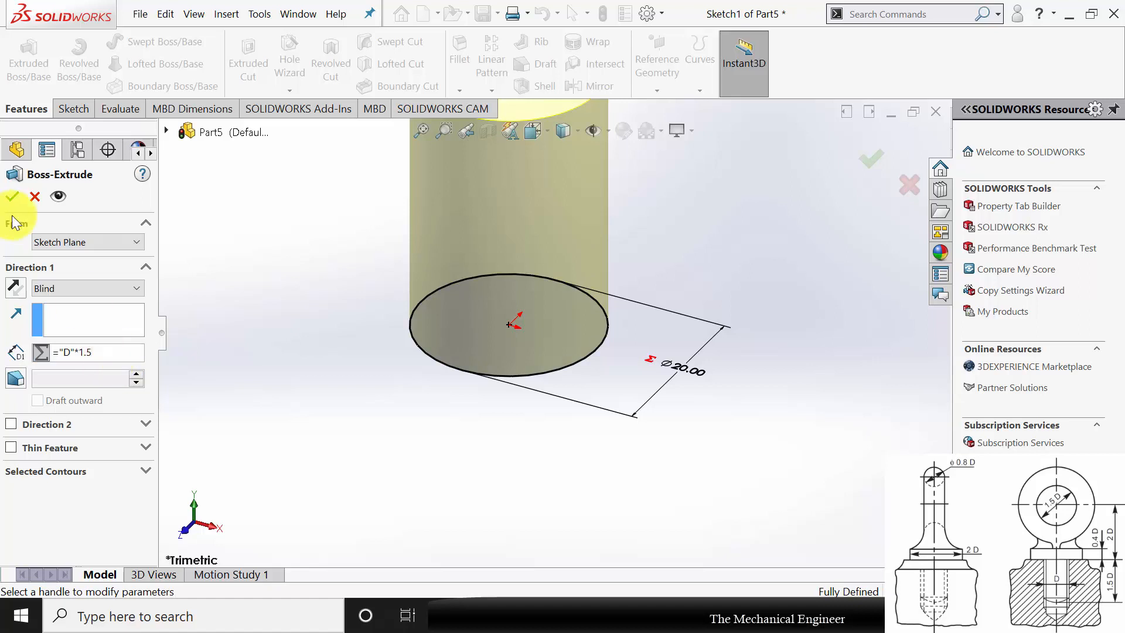
{"action": "left_click", "coordinate": [11, 197]}
- Start a sketch on the cylinder's top face and draw a concentric circle about 32 mm in diameter
{"action": "scroll", "coordinate": [536, 396], "scroll_direction": "up", "scroll_amount": 5}
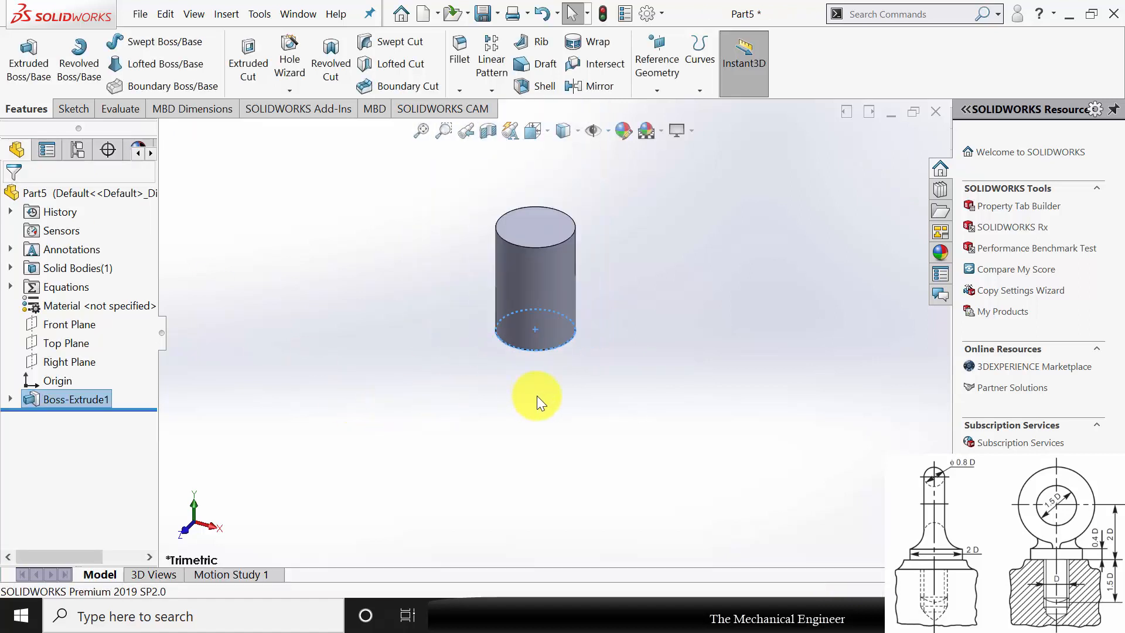
{"action": "left_click", "coordinate": [591, 281]}
{"action": "scroll", "coordinate": [569, 279], "scroll_direction": "down", "scroll_amount": 3}
{"action": "left_click", "coordinate": [512, 270]}
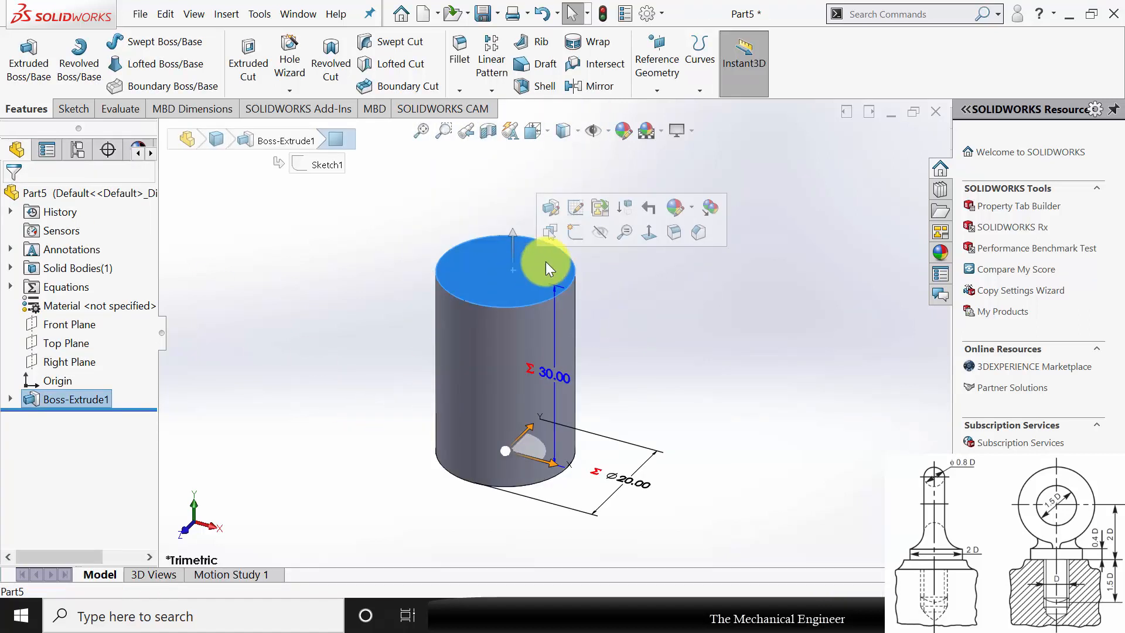
{"action": "left_click", "coordinate": [577, 234]}
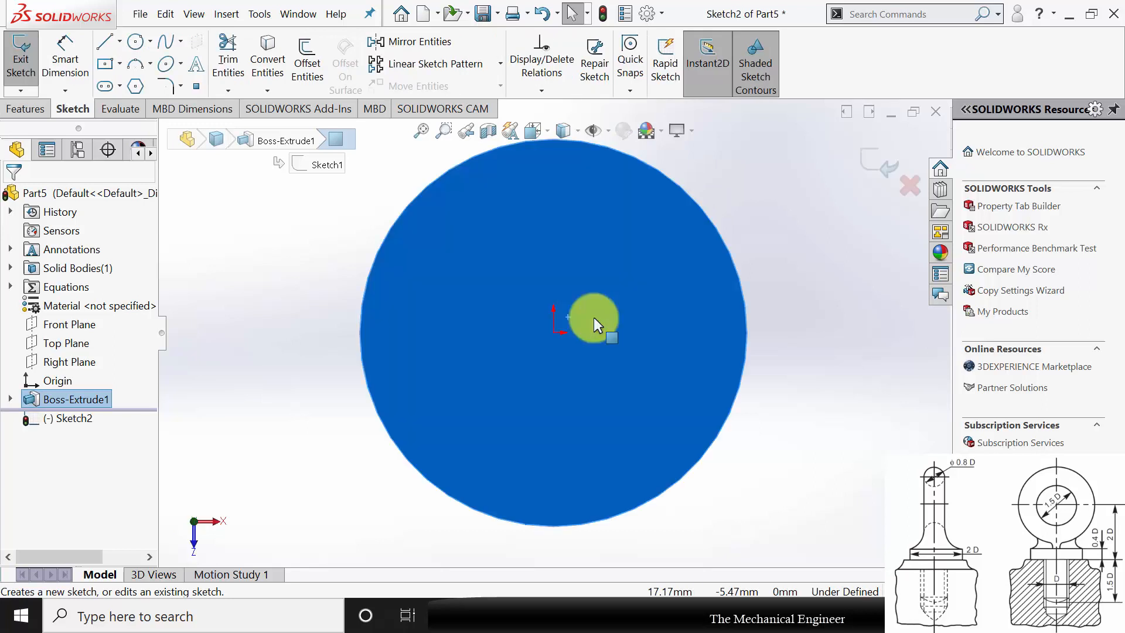
{"action": "scroll", "coordinate": [596, 322], "scroll_direction": "up", "scroll_amount": 3}
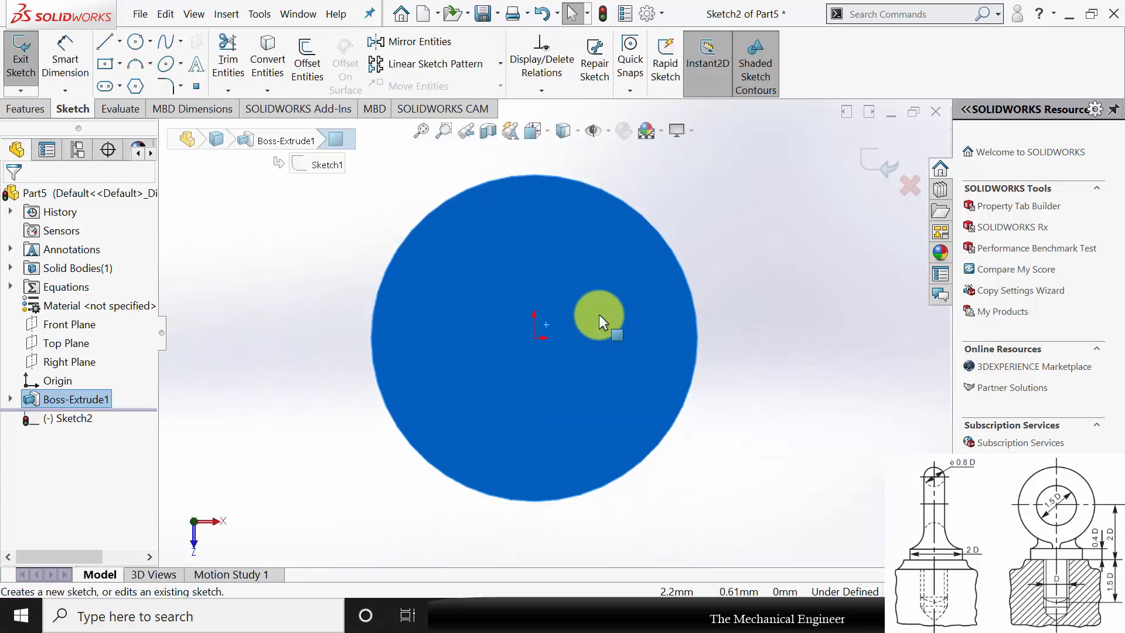
{"action": "left_click", "coordinate": [138, 39]}
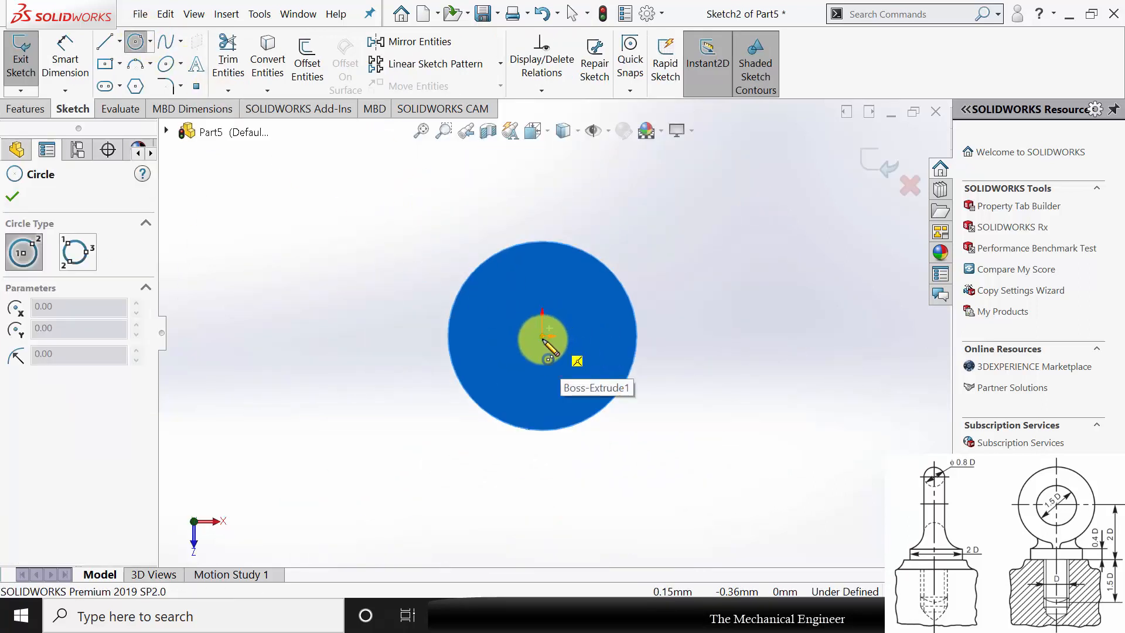
{"action": "left_click_drag", "start_coordinate": [542, 336], "coordinate": [659, 235]}
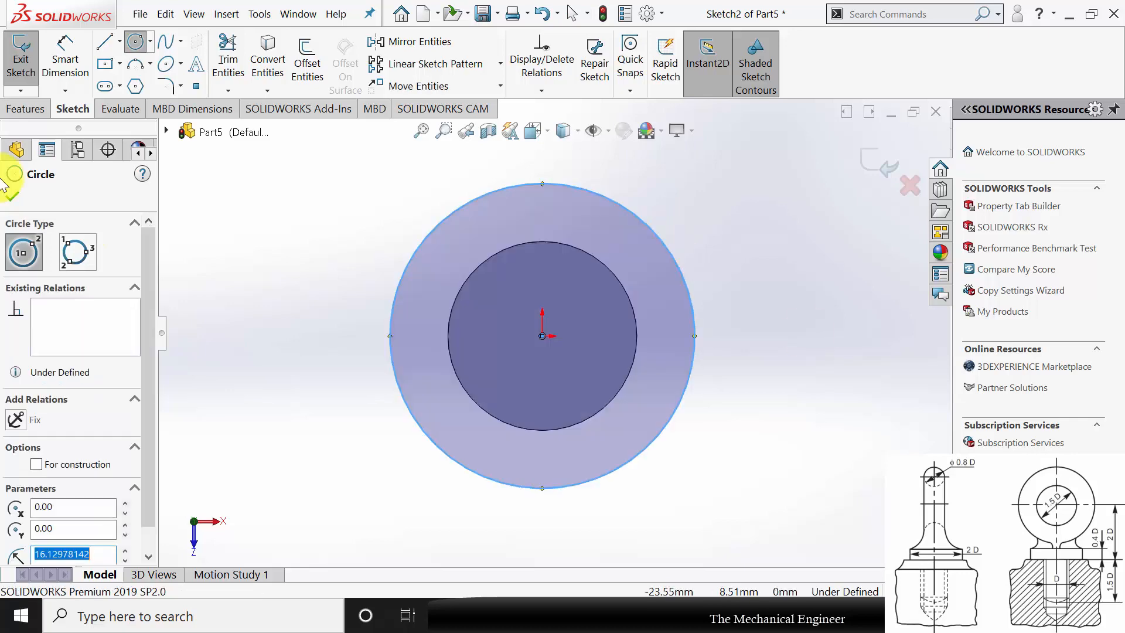
{"action": "left_click", "coordinate": [12, 198]}
- Dimension the larger circle's diameter with the equation ="D"*2
{"action": "left_click", "coordinate": [27, 111]}
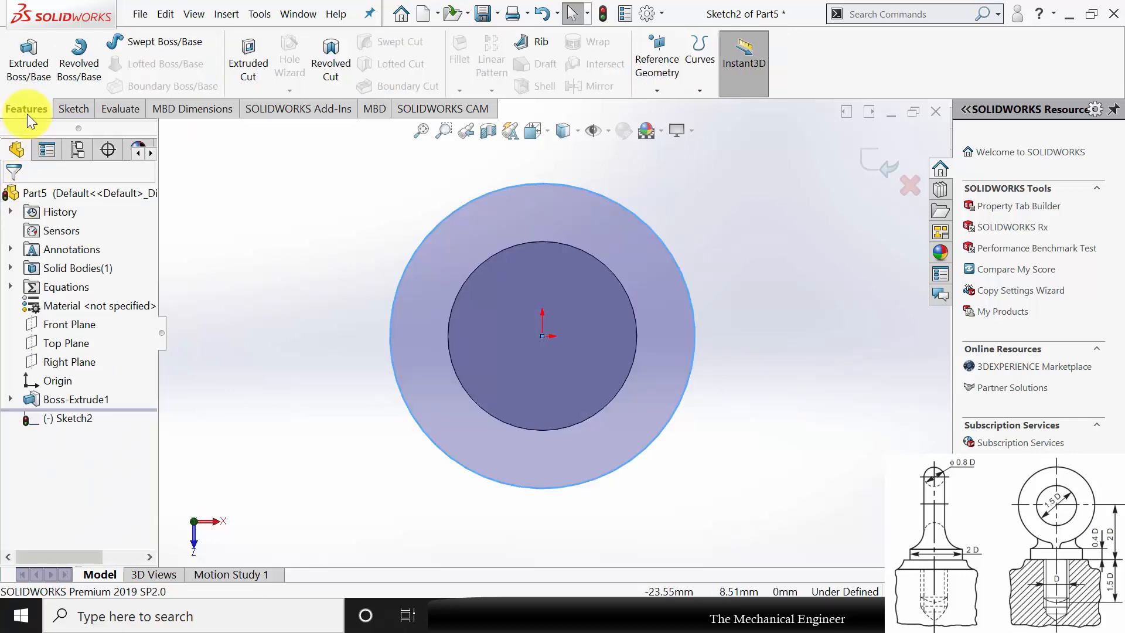
{"action": "left_click", "coordinate": [72, 109]}
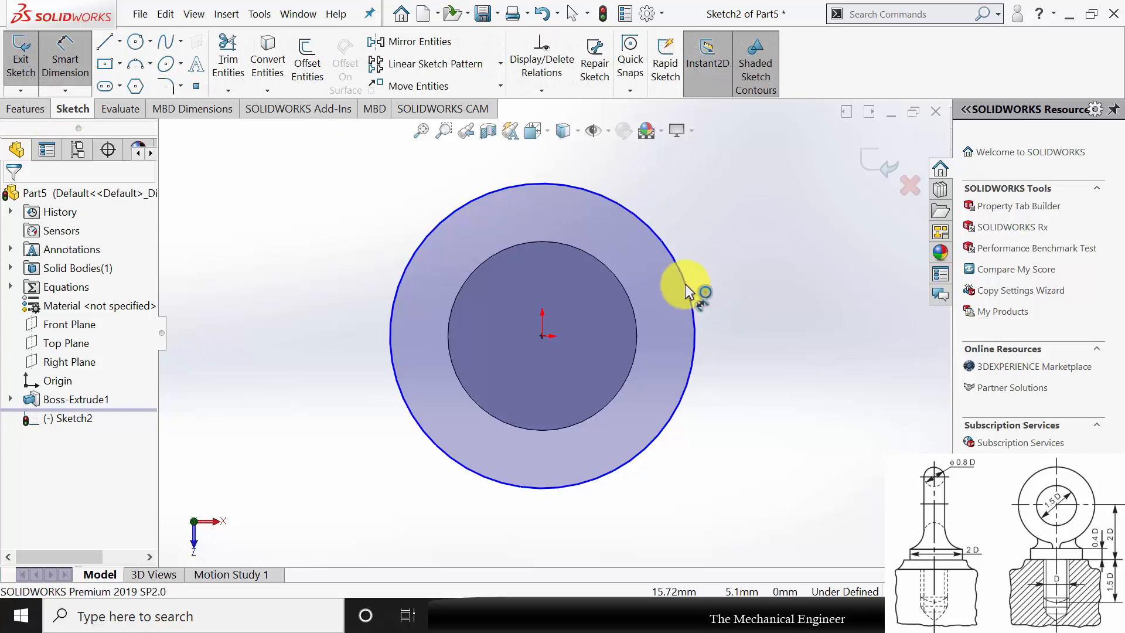
{"action": "left_click", "coordinate": [727, 289]}
{"action": "left_click", "coordinate": [794, 394]}
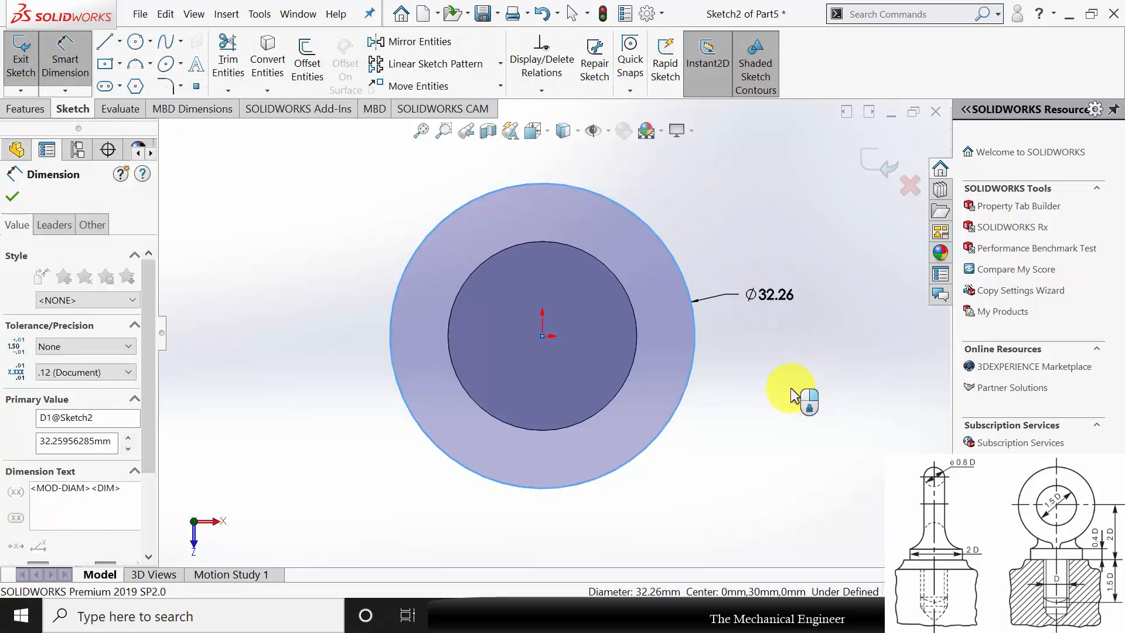
{"action": "type", "text": "="}
{"action": "mouse_move", "coordinate": [791, 389]}
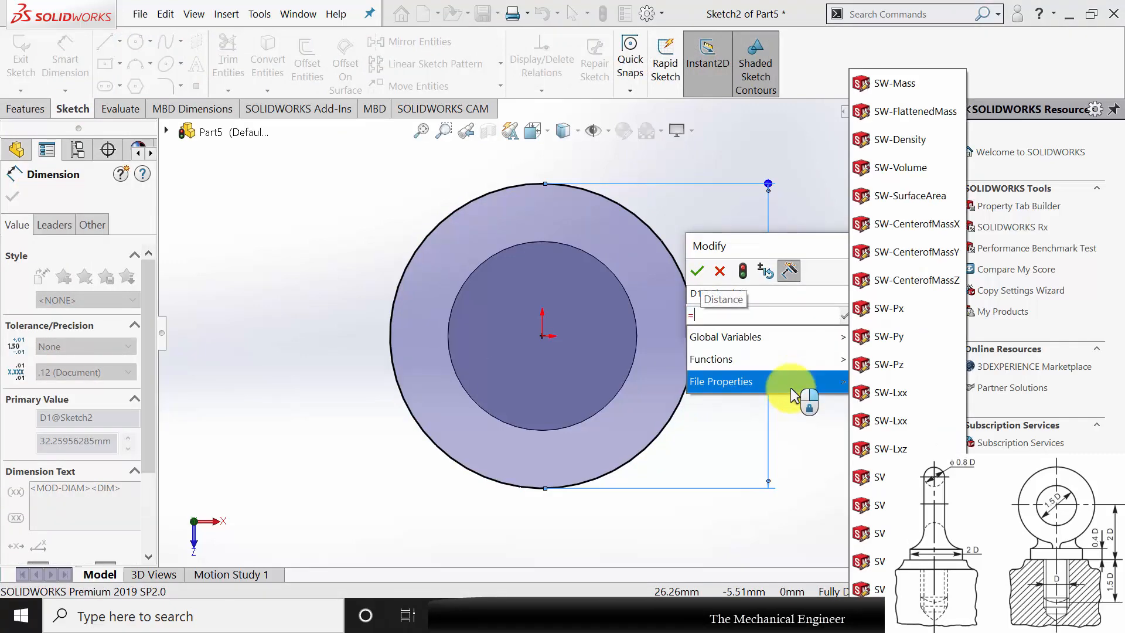
{"action": "mouse_move", "coordinate": [804, 340]}
{"action": "left_click", "coordinate": [866, 340]}
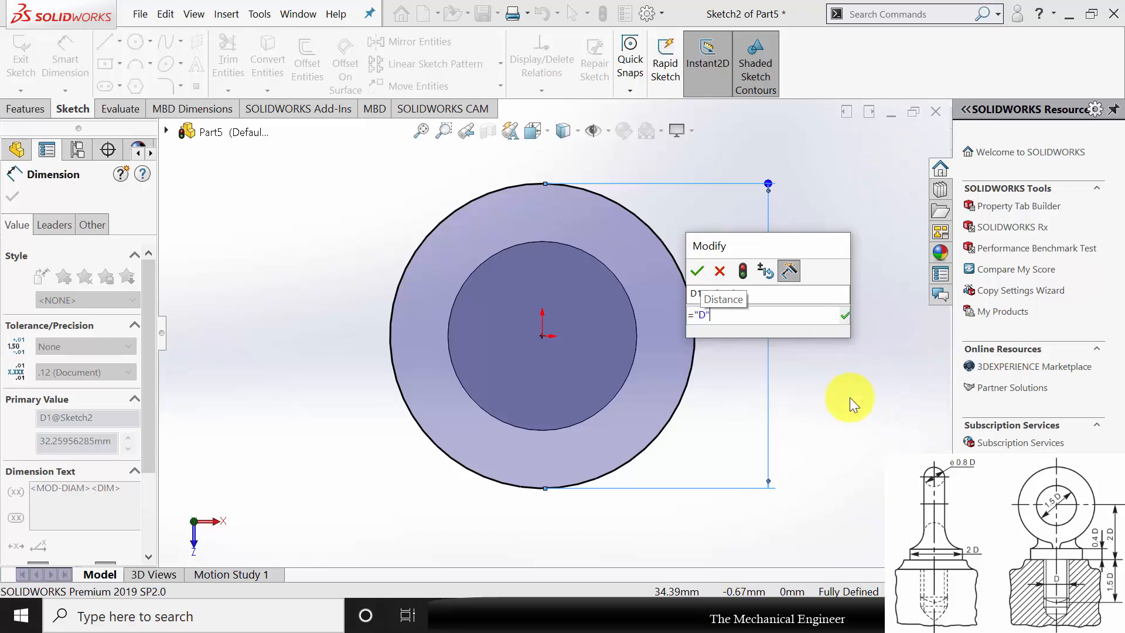
{"action": "type", "text": "*2"}
{"action": "key", "text": "Return"}
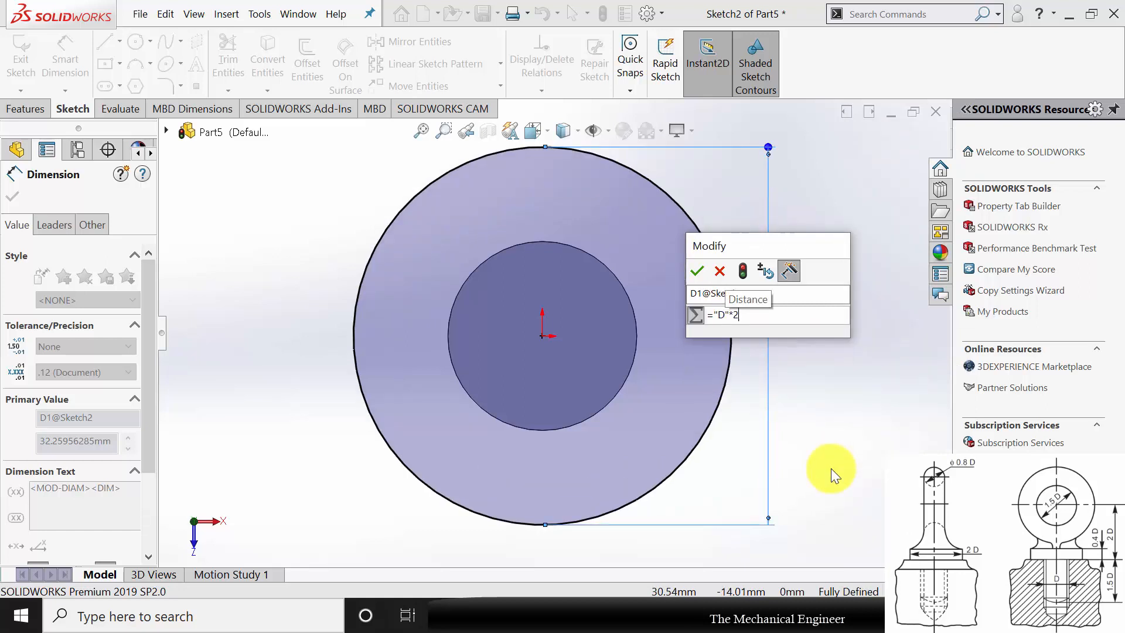
{"action": "left_click", "coordinate": [696, 272]}
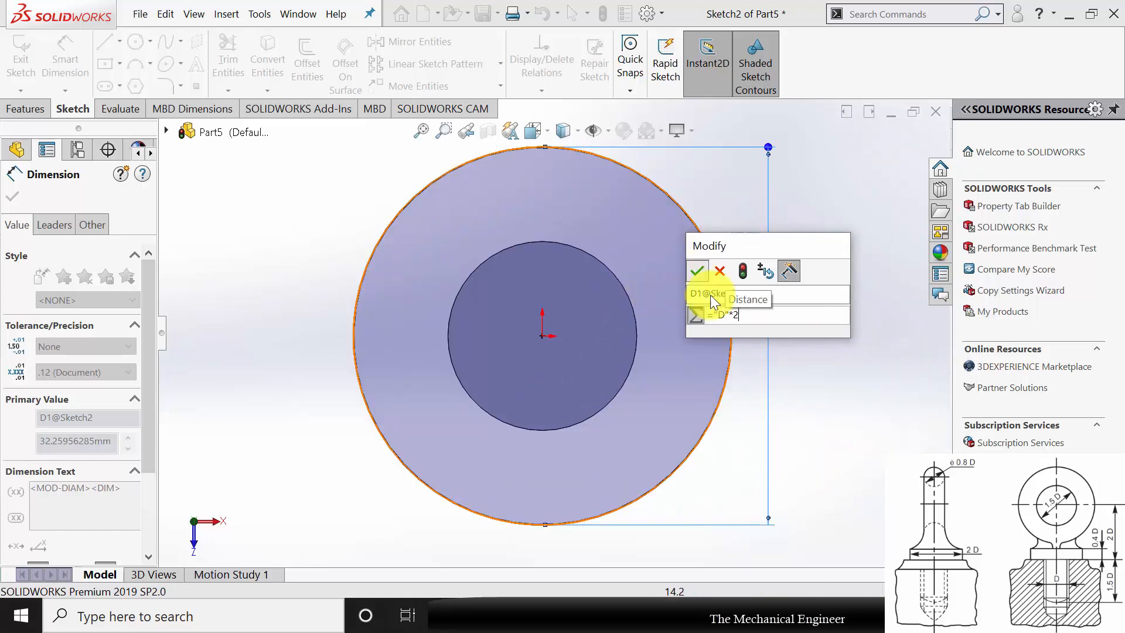
- Extrude the collar circle as a blind boss merged with the shank, with its depth set by ="D"*0.4
{"action": "left_click", "coordinate": [25, 110]}
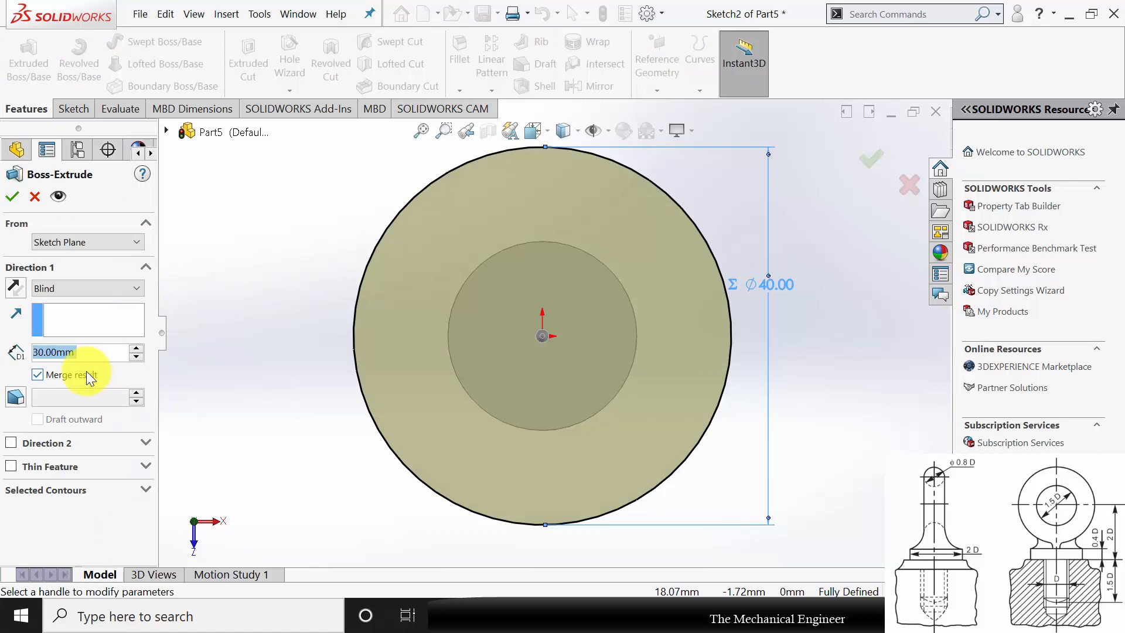
{"action": "type", "text": "="}
{"action": "mouse_move", "coordinate": [118, 374]}
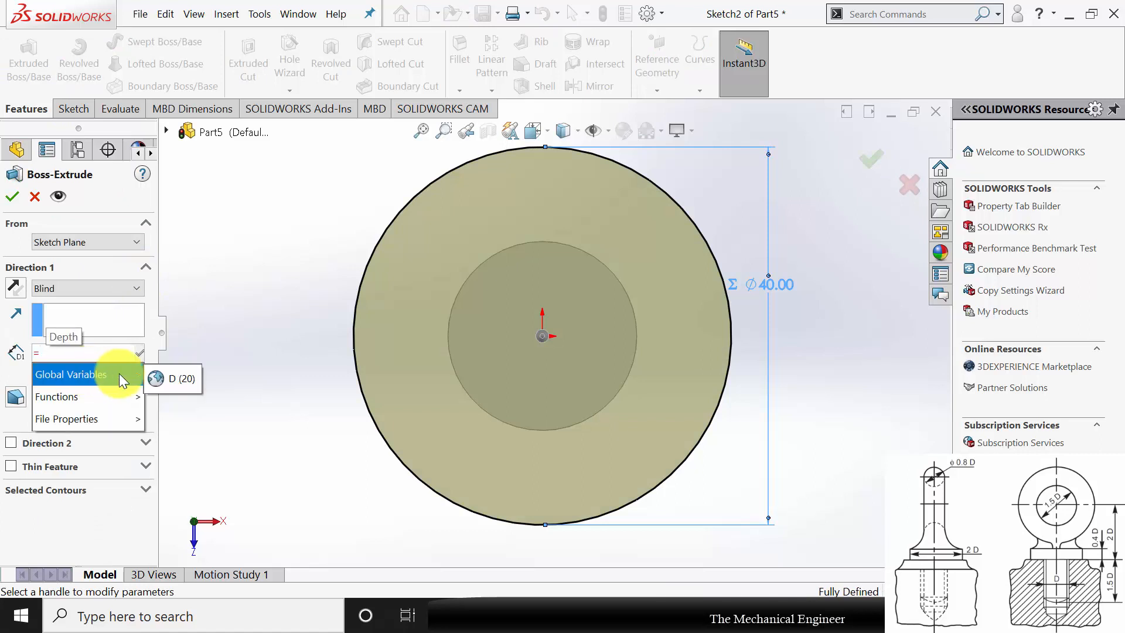
{"action": "left_click", "coordinate": [188, 378]}
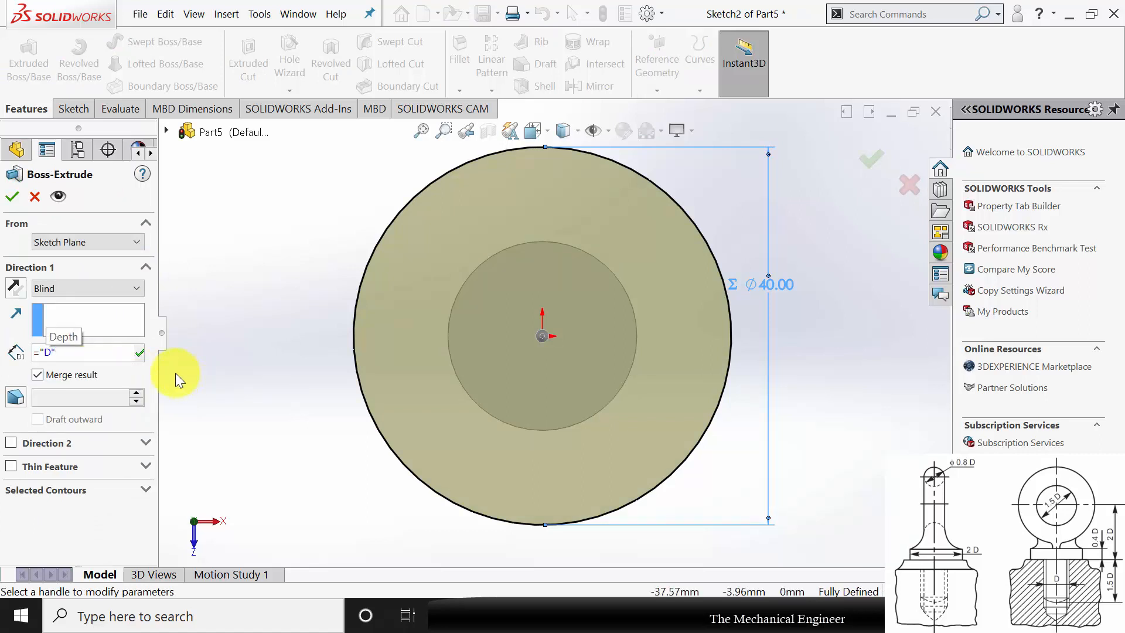
{"action": "type", "text": "*0.4"}
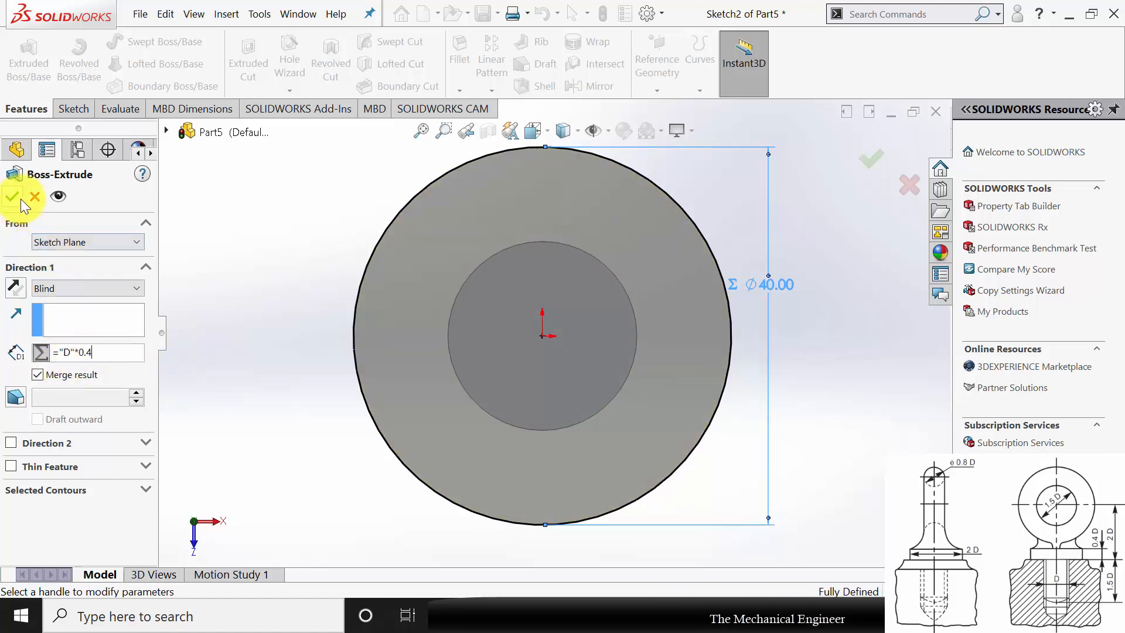
{"action": "left_click", "coordinate": [18, 197]}
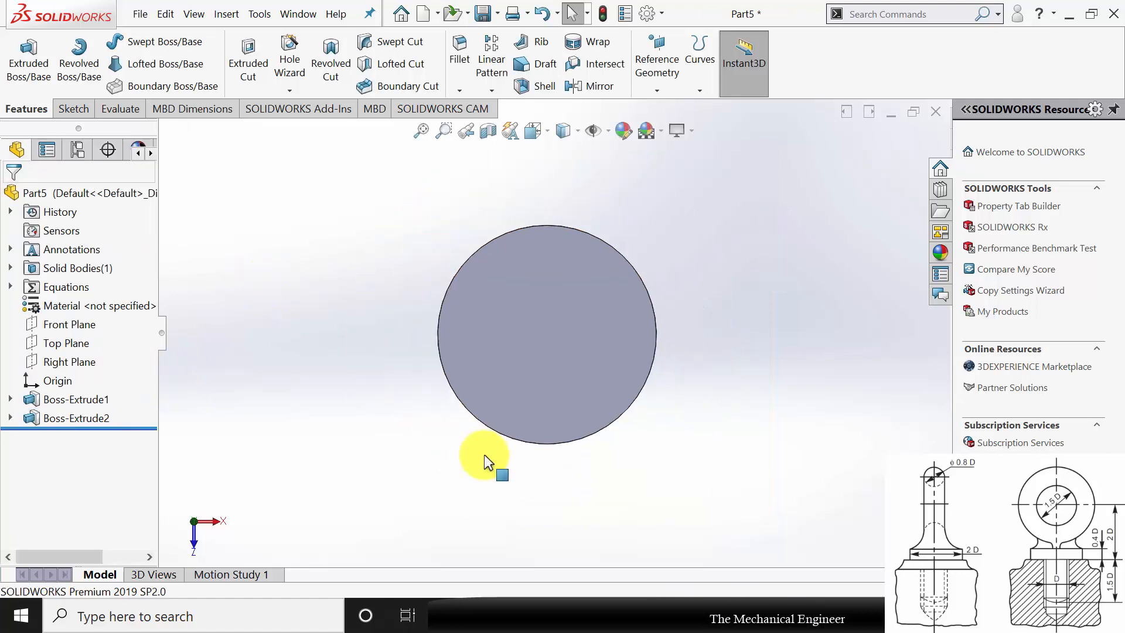
- Start a sketch on the Right Plane and draw a horizontal construction line about 52 mm long above the collar
{"action": "middle_click_drag", "start_coordinate": [484, 455], "coordinate": [454, 242]}
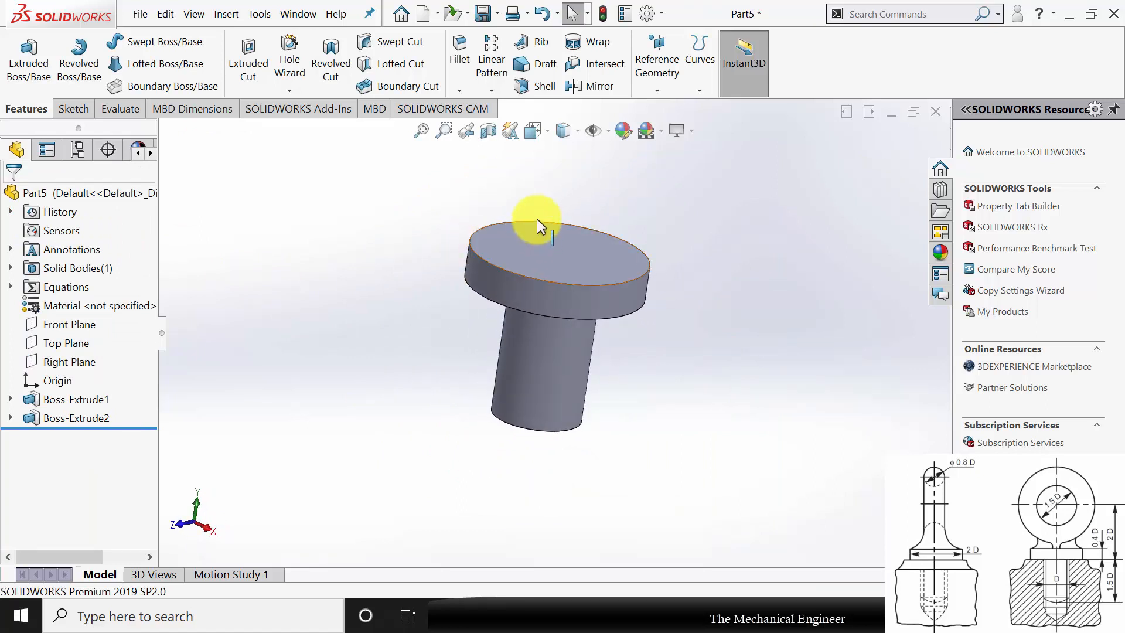
{"action": "left_click", "coordinate": [65, 346]}
{"action": "left_click", "coordinate": [57, 363]}
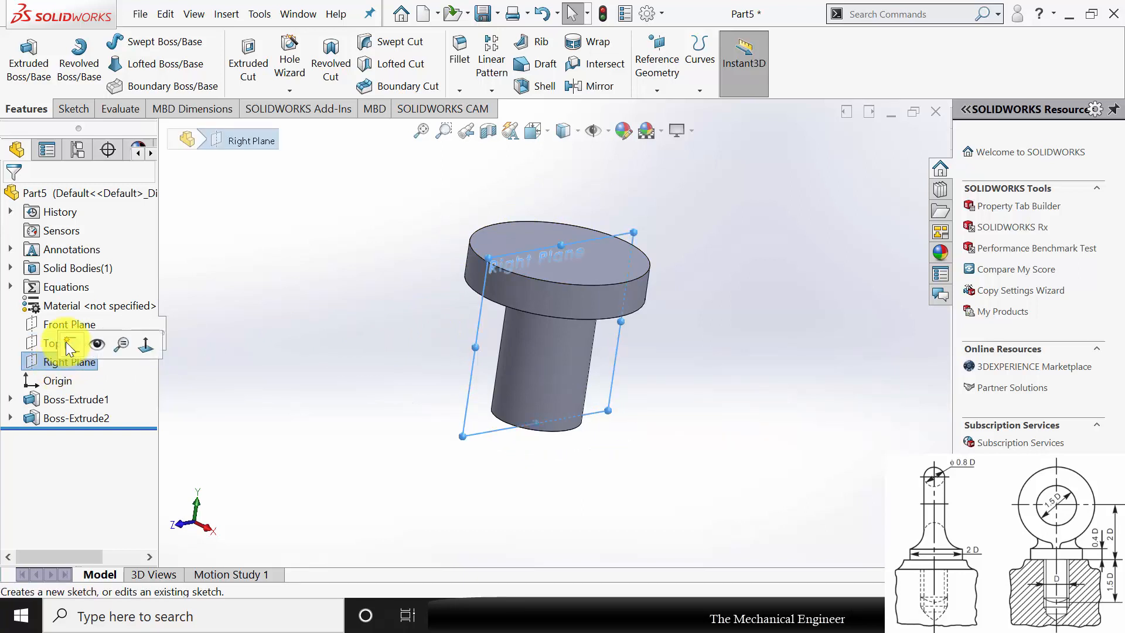
{"action": "left_click", "coordinate": [65, 342]}
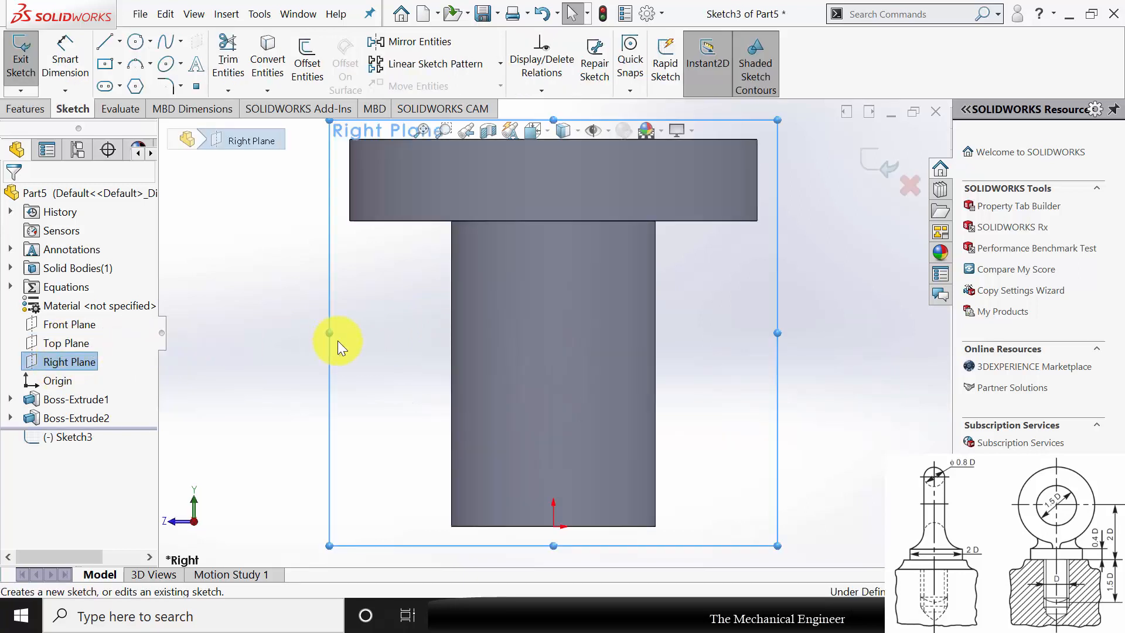
{"action": "scroll", "coordinate": [589, 160], "scroll_direction": "down", "scroll_amount": 4}
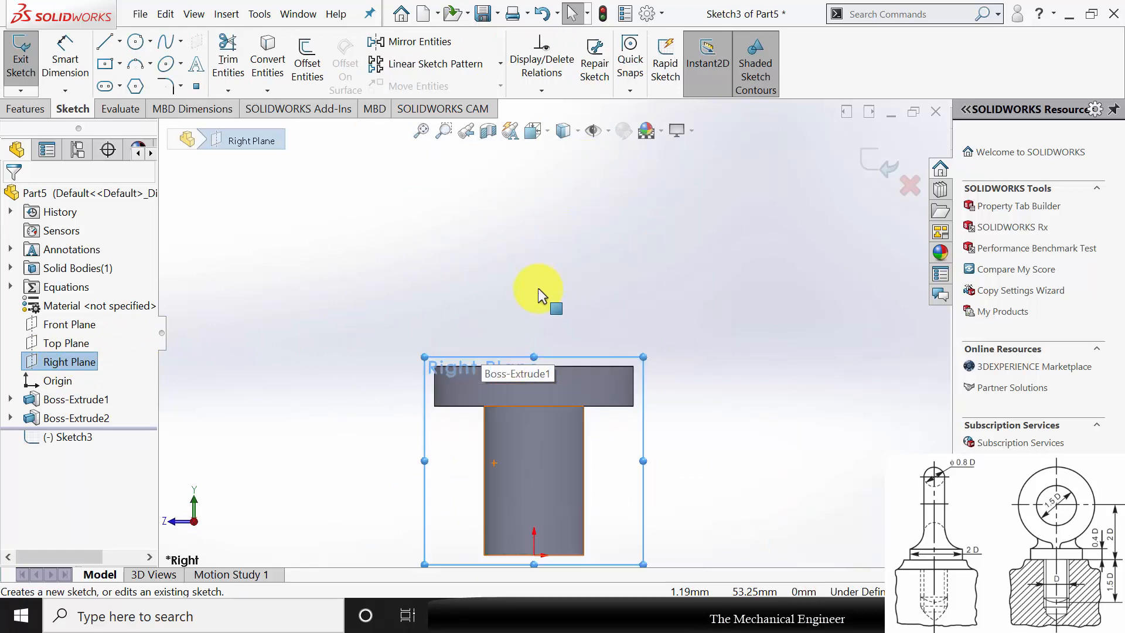
{"action": "left_click", "coordinate": [120, 43]}
{"action": "left_click", "coordinate": [140, 86]}
{"action": "left_click", "coordinate": [409, 252]}
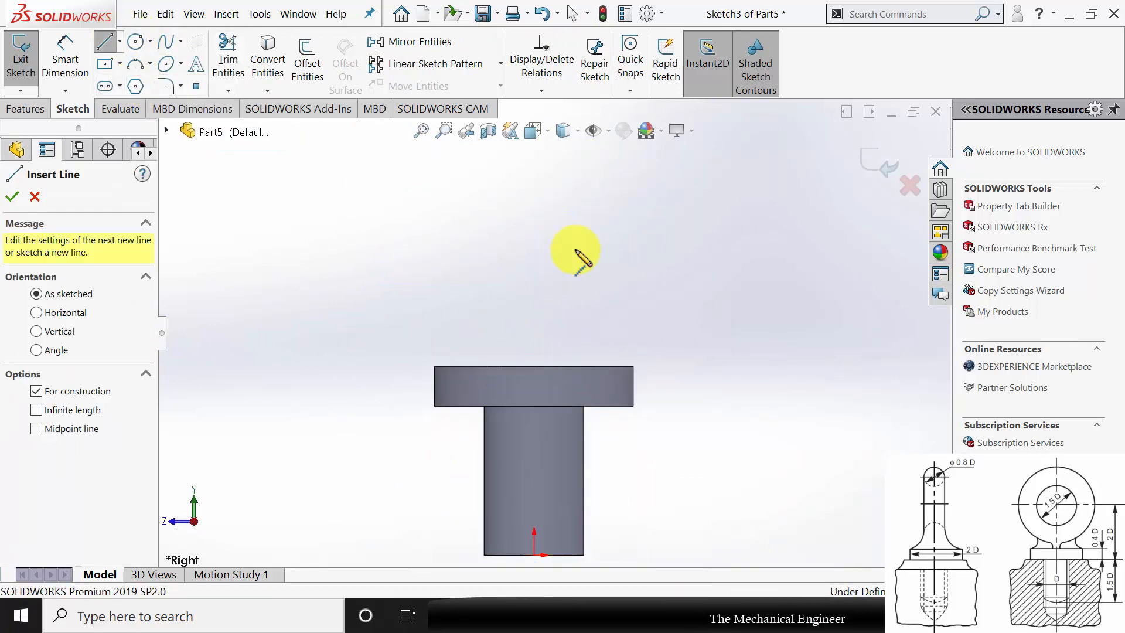
{"action": "left_click", "coordinate": [665, 254]}
{"action": "key", "text": "Escape"}
{"action": "key", "text": "Escape"}
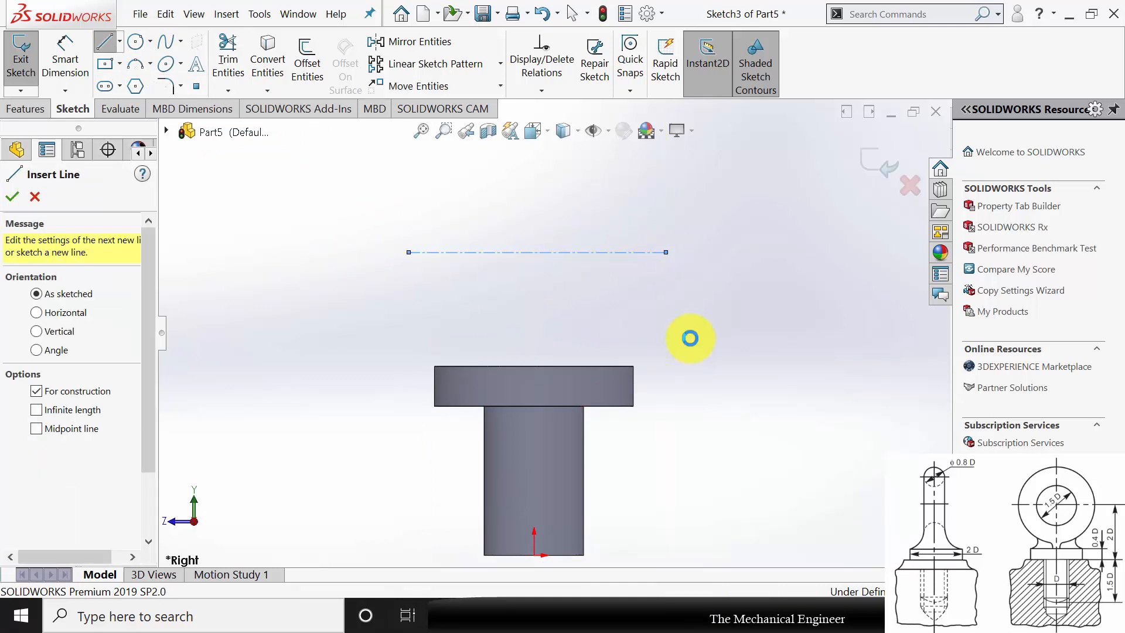
- Dimension the height of the construction line above the collar's bottom edge with the equation ="D"*2
{"action": "left_click", "coordinate": [67, 57]}
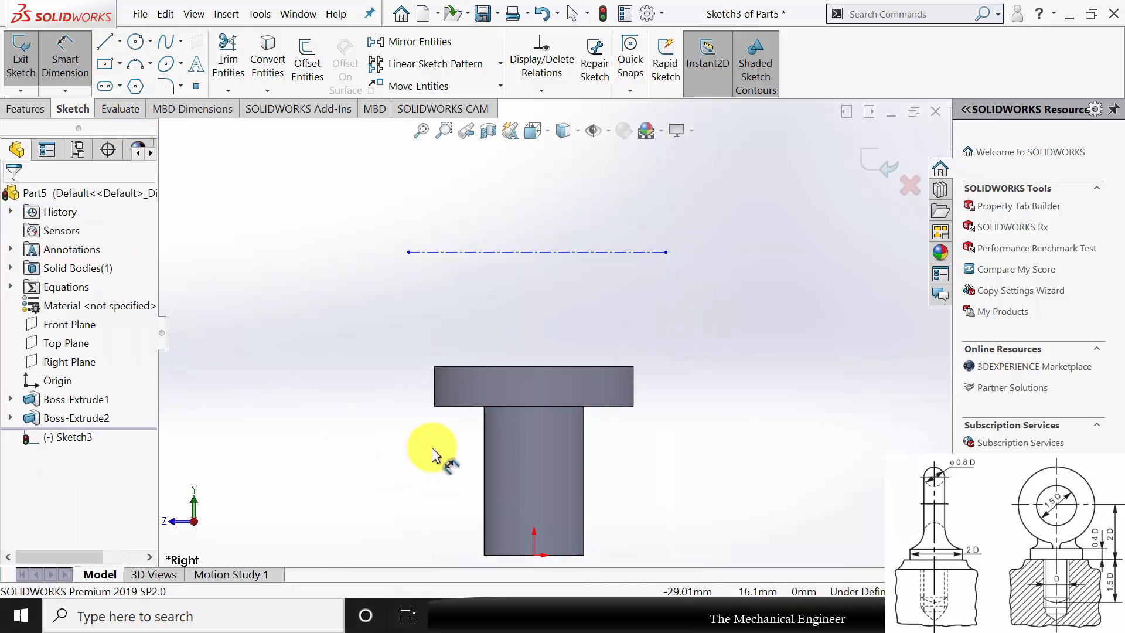
{"action": "left_click", "coordinate": [477, 406]}
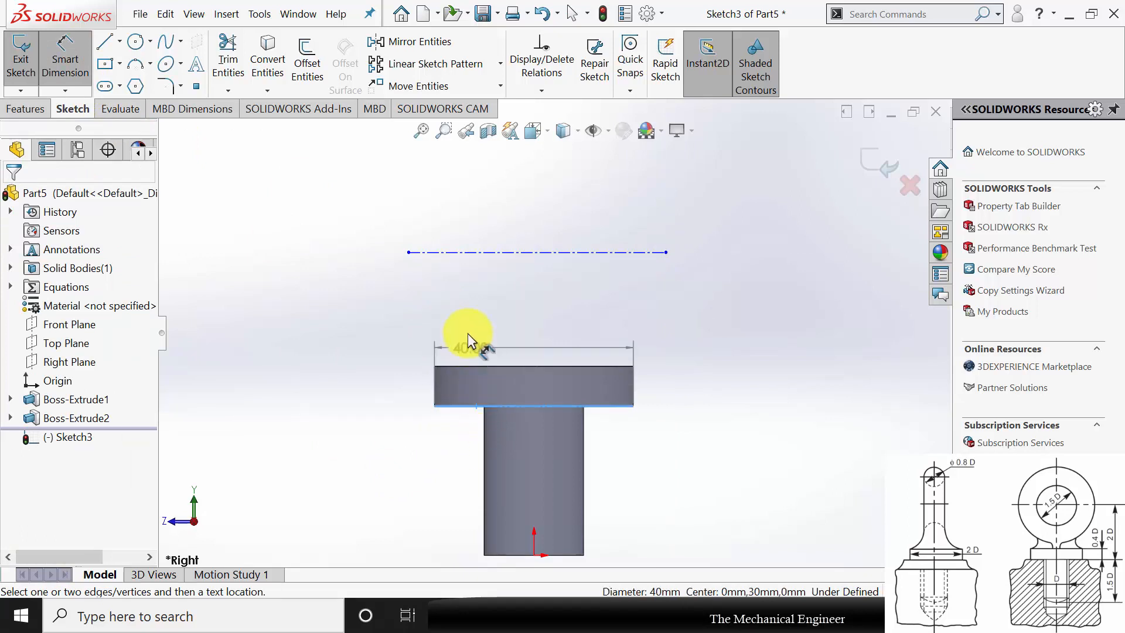
{"action": "left_click", "coordinate": [441, 253]}
{"action": "left_click", "coordinate": [371, 318]}
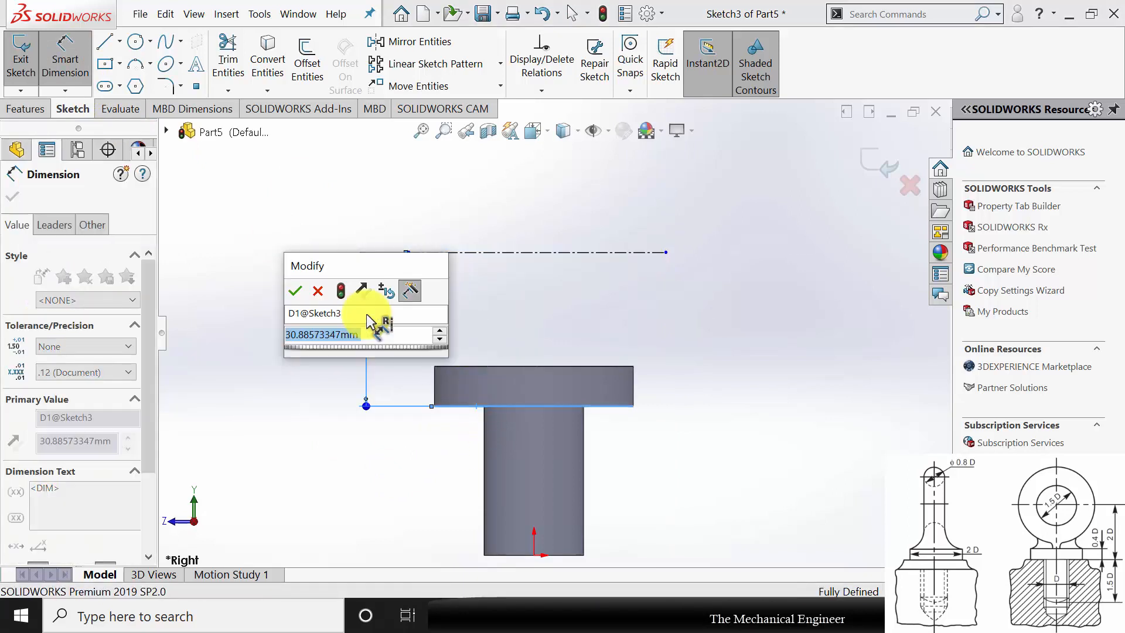
{"action": "type", "text": "="}
{"action": "mouse_move", "coordinate": [403, 361]}
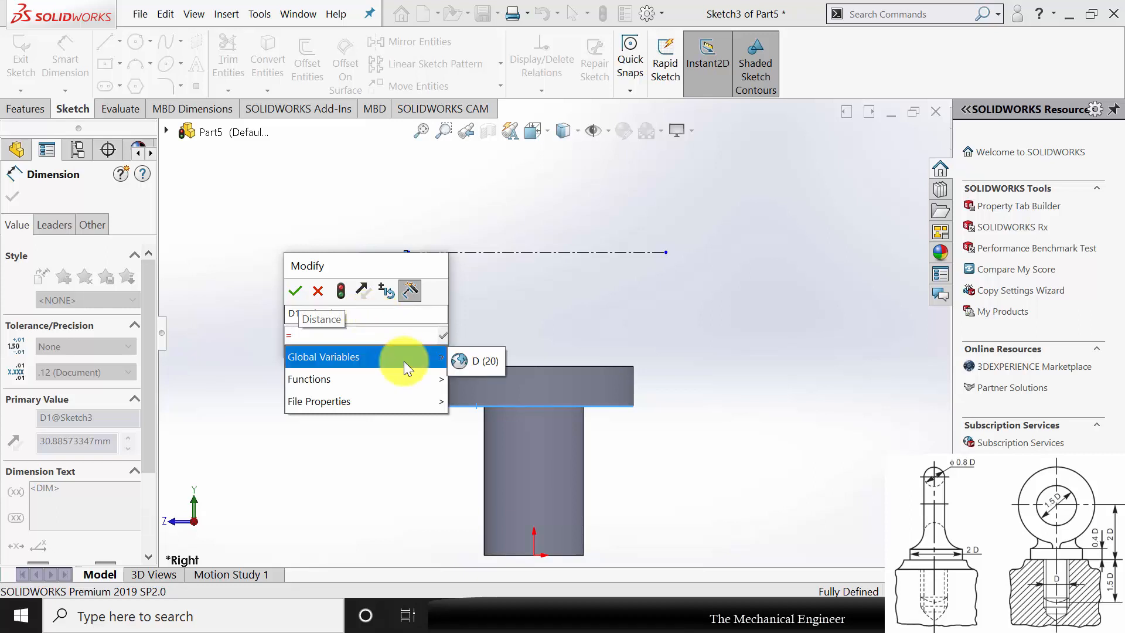
{"action": "left_click", "coordinate": [454, 358]}
{"action": "type", "text": "*2"}
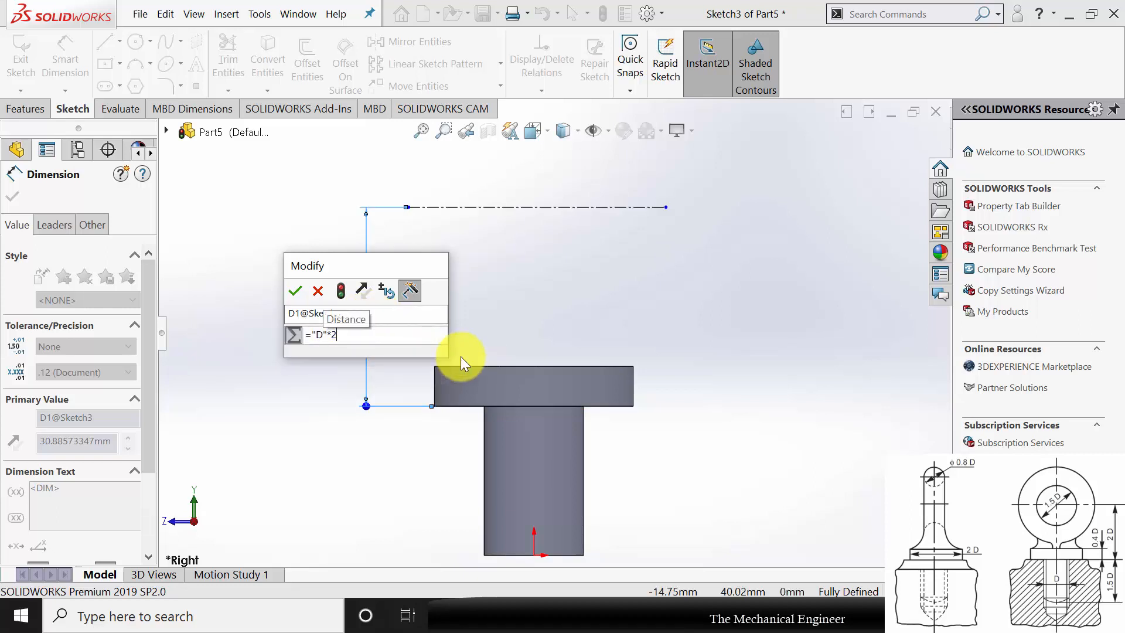
{"action": "left_click", "coordinate": [300, 296]}
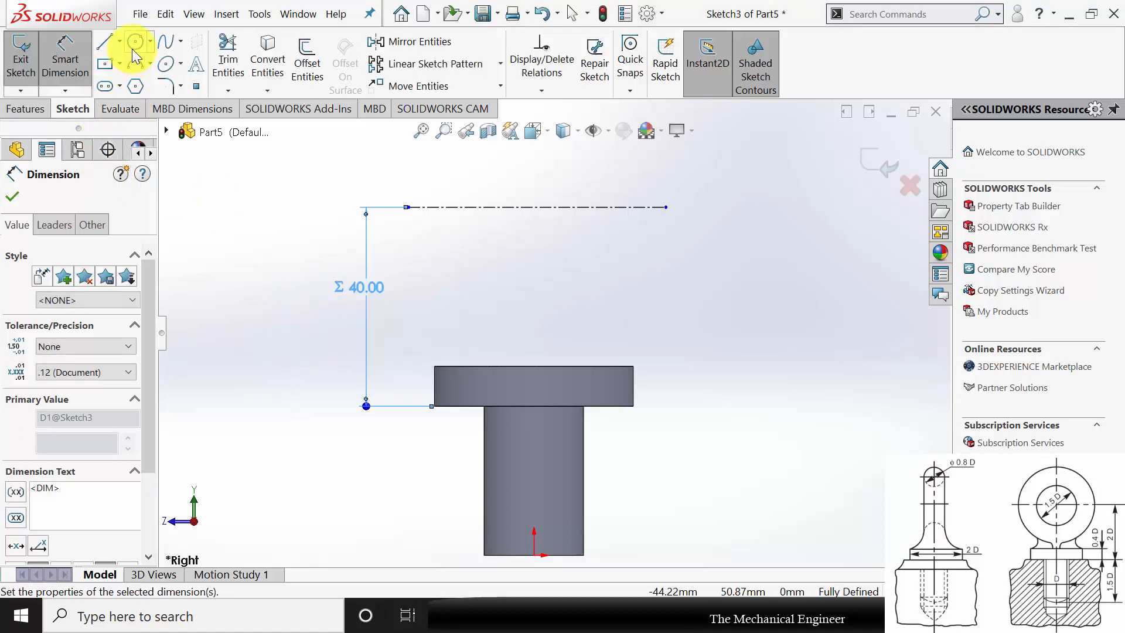
- Draw a circle about 11 mm in diameter between the collar and the construction line, centred vertically above the origin
{"action": "left_click", "coordinate": [136, 43]}
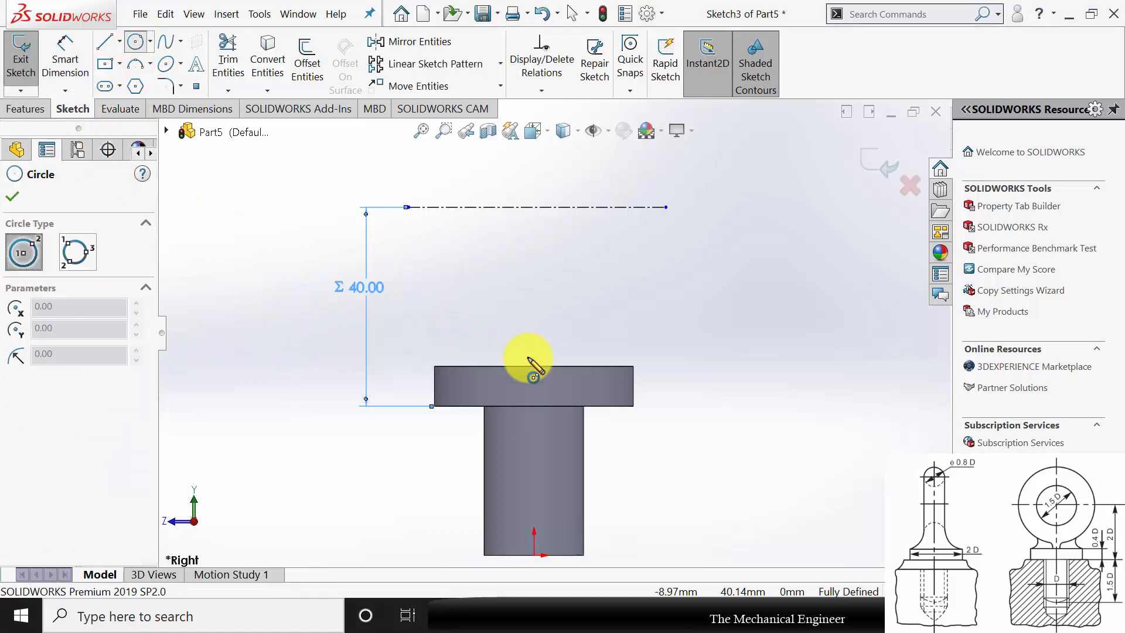
{"action": "left_click", "coordinate": [534, 319]}
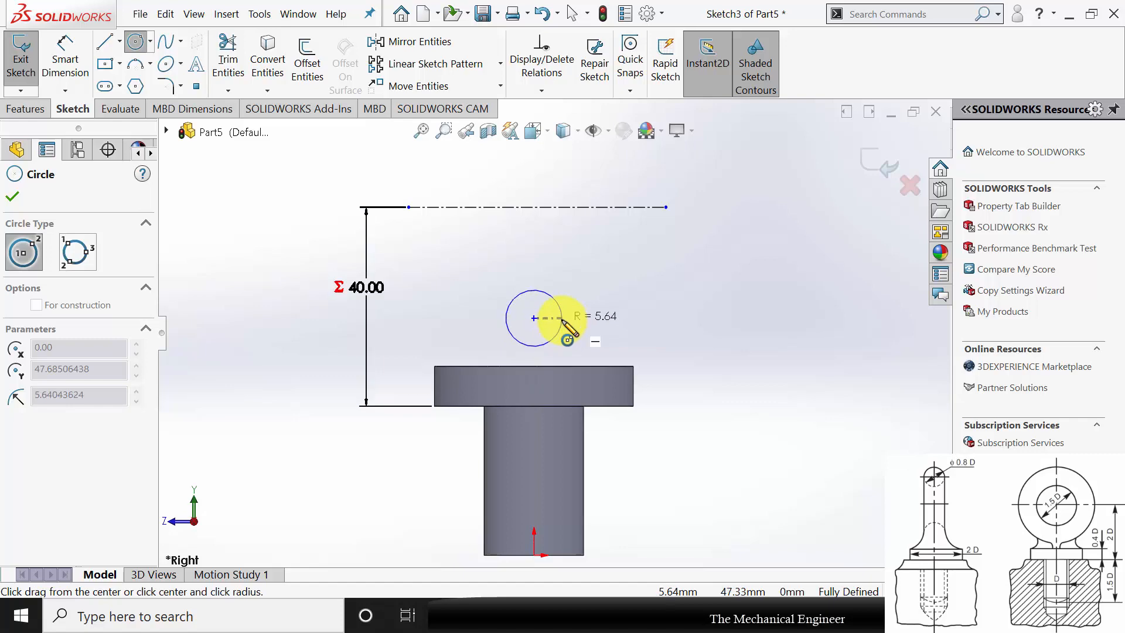
{"action": "left_click", "coordinate": [564, 319]}
{"action": "left_click", "coordinate": [12, 196]}
- Dimension the circle's diameter with the equation ="D"*0.8
{"action": "left_click", "coordinate": [65, 58]}
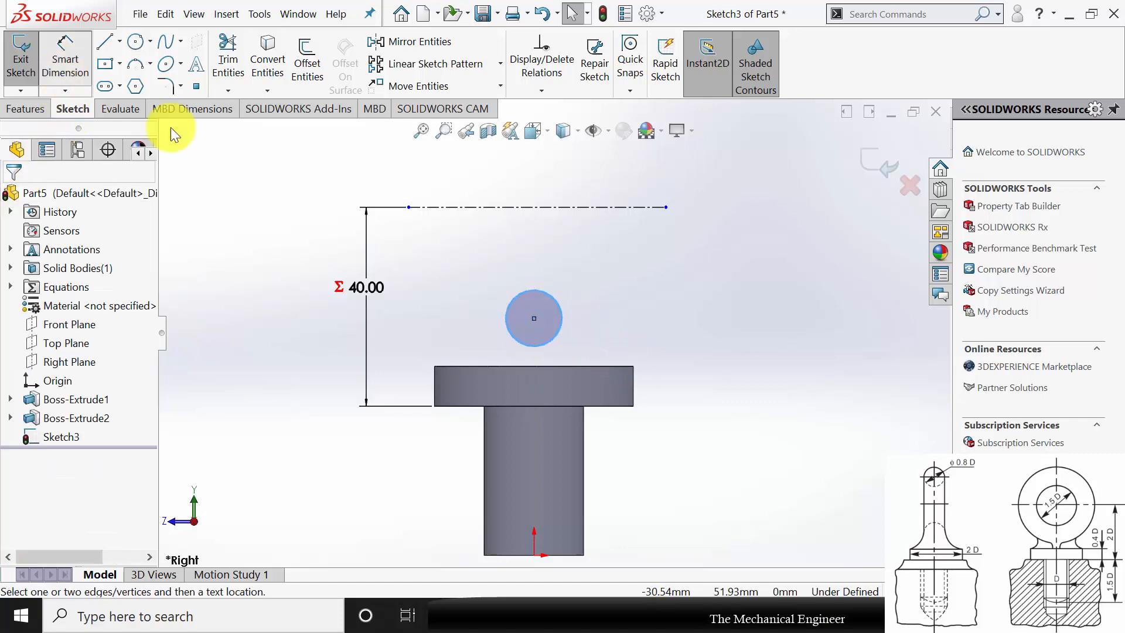
{"action": "left_click", "coordinate": [561, 309]}
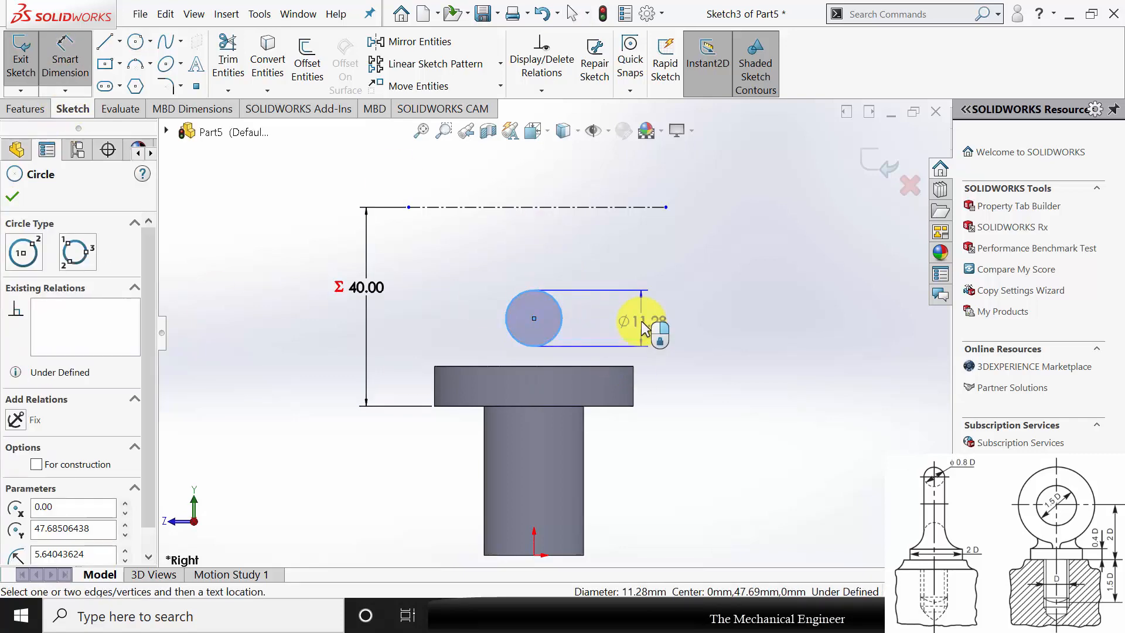
{"action": "left_click", "coordinate": [642, 322]}
{"action": "type", "text": "="}
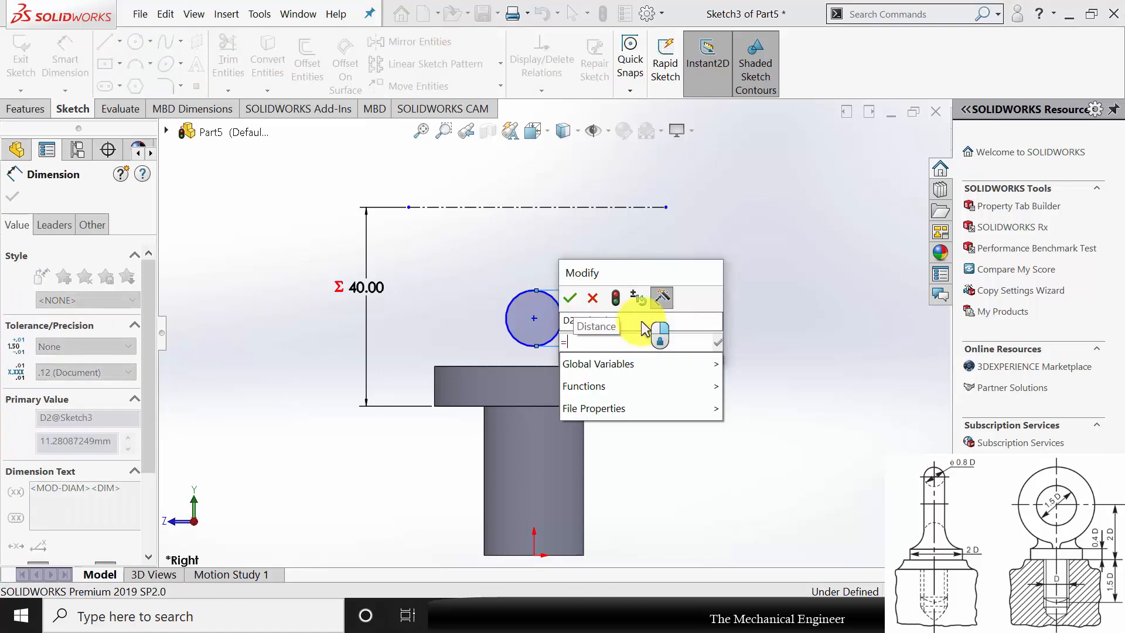
{"action": "mouse_move", "coordinate": [698, 373]}
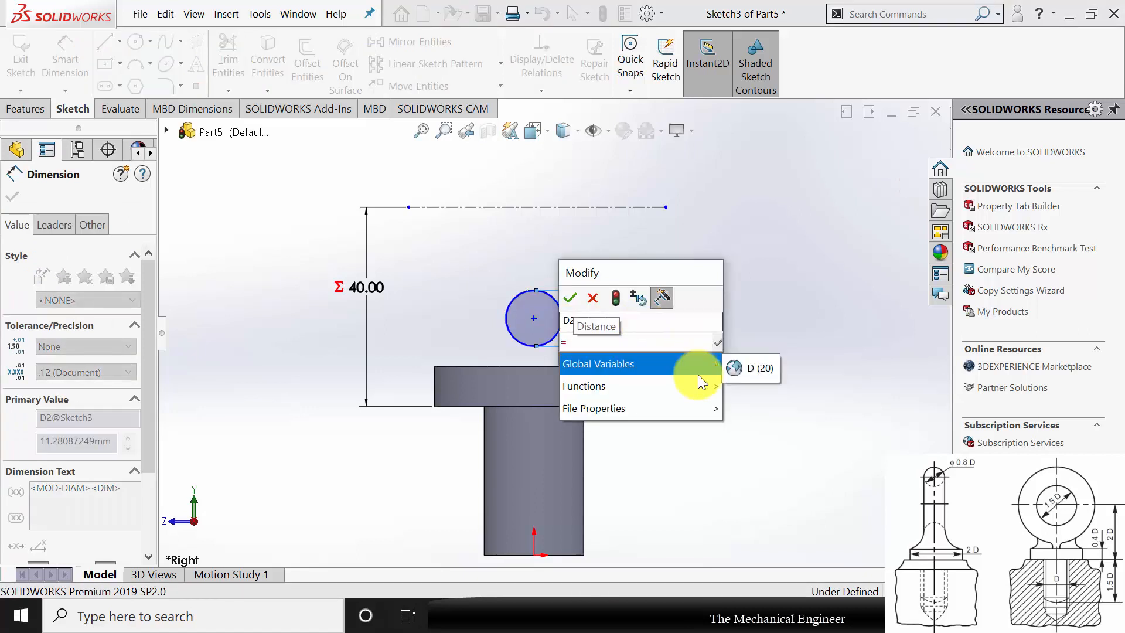
{"action": "left_click", "coordinate": [736, 368]}
{"action": "type", "text": "*"}
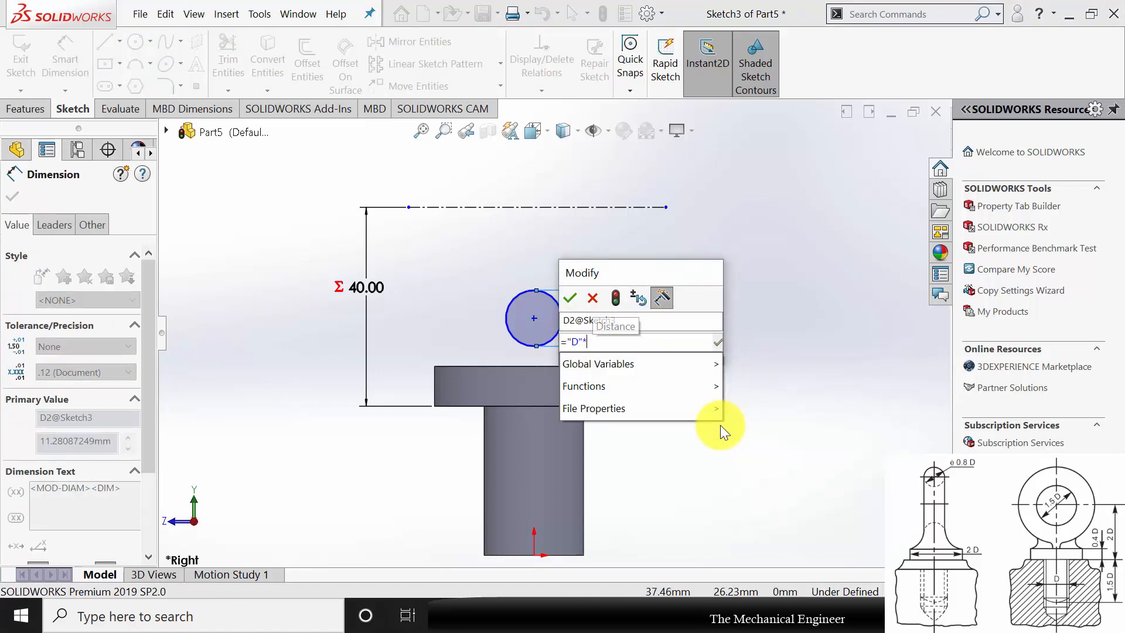
{"action": "type", "text": "0.8"}
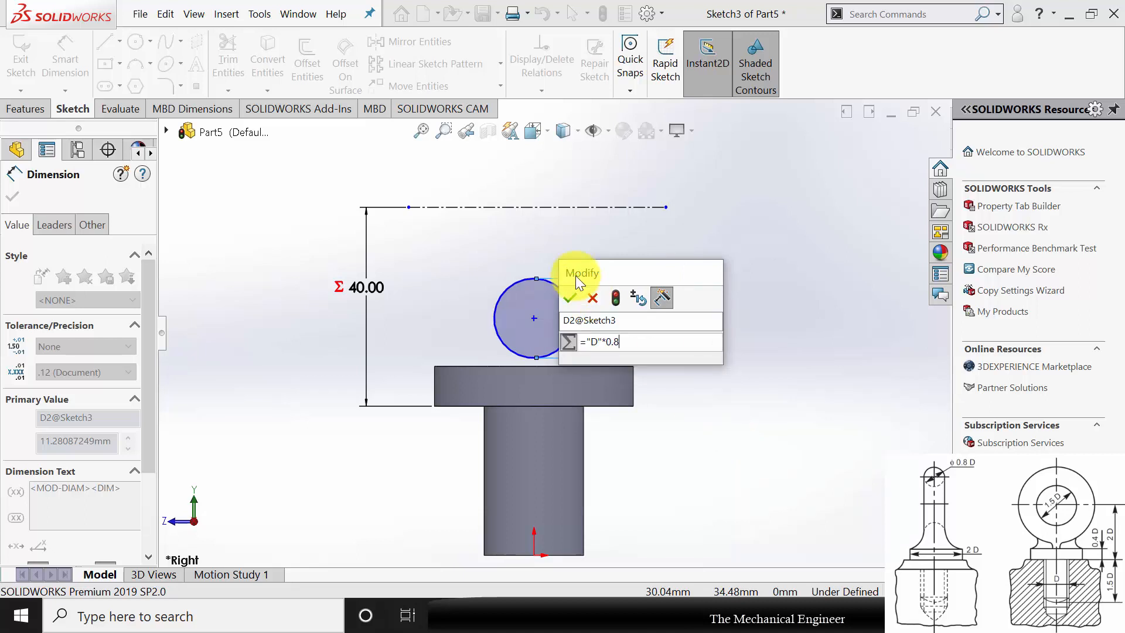
{"action": "left_click", "coordinate": [570, 298]}
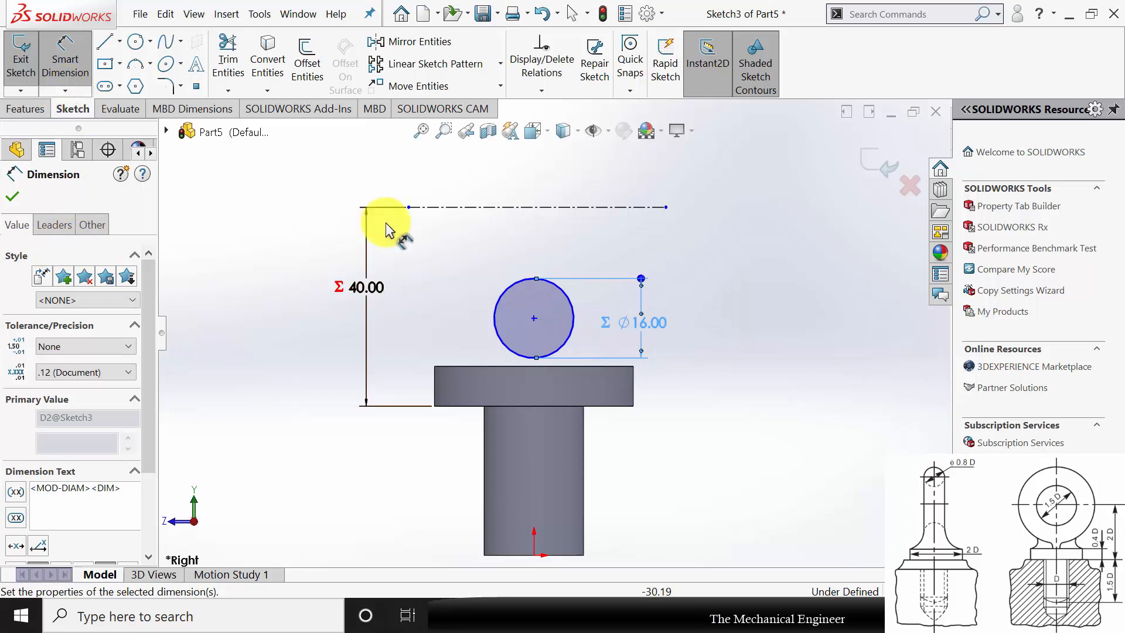
- Dimension the vertical distance from the construction line to the circle's center, entering =("D"*0.75) as the equation's first term
{"action": "left_click", "coordinate": [534, 208]}
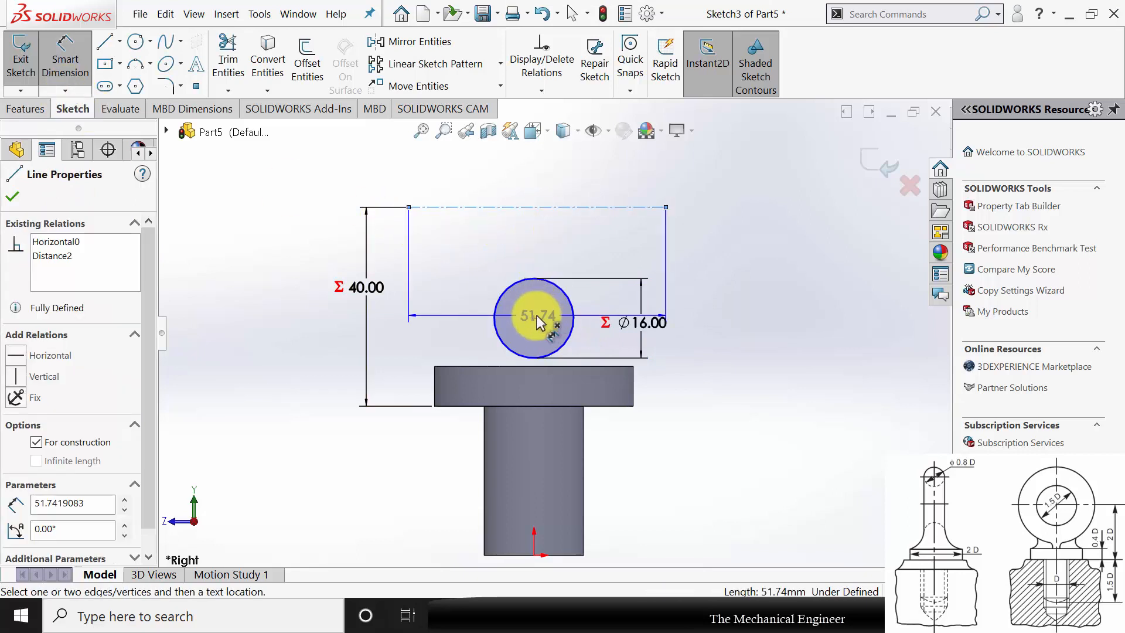
{"action": "left_click", "coordinate": [533, 317]}
{"action": "left_click", "coordinate": [436, 262]}
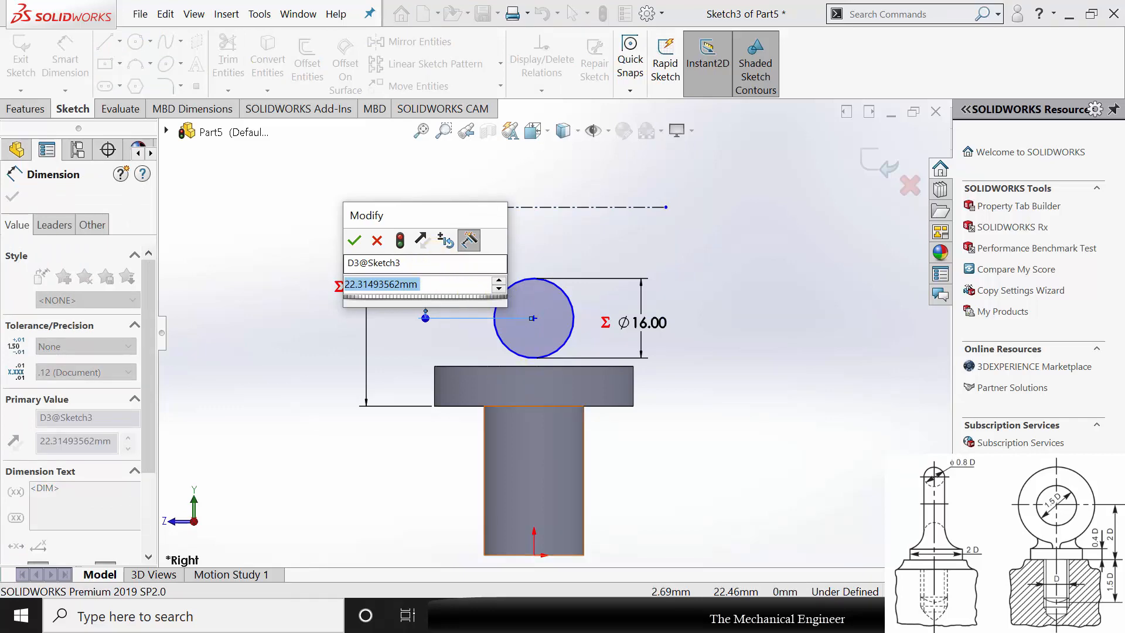
{"action": "left_click", "coordinate": [543, 617]}
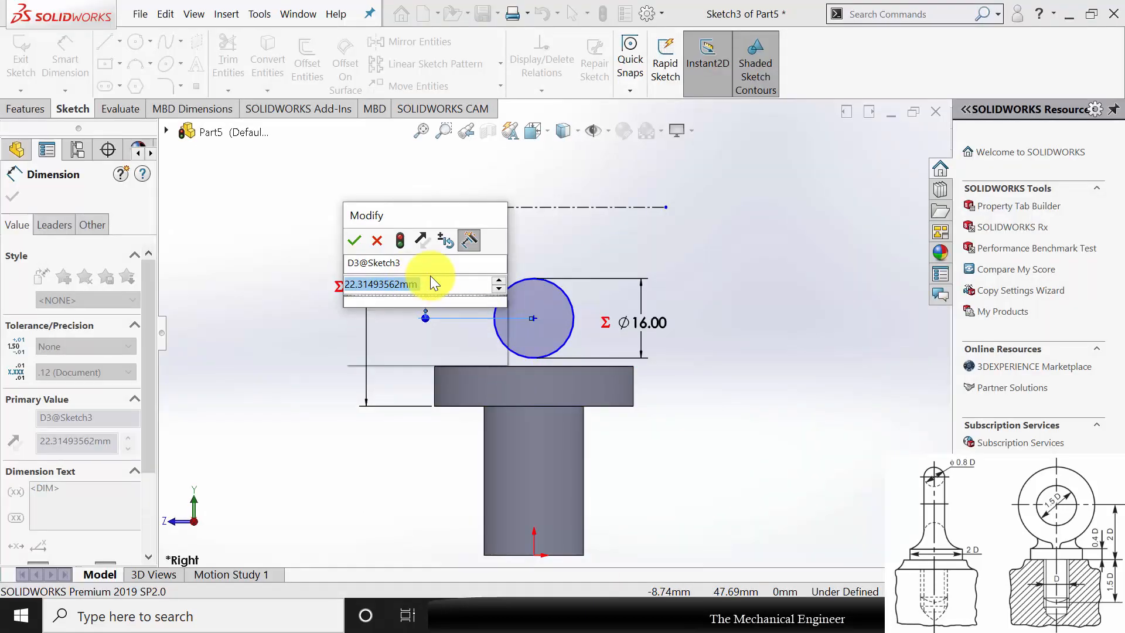
{"action": "type", "text": "="}
{"action": "mouse_move", "coordinate": [479, 307]}
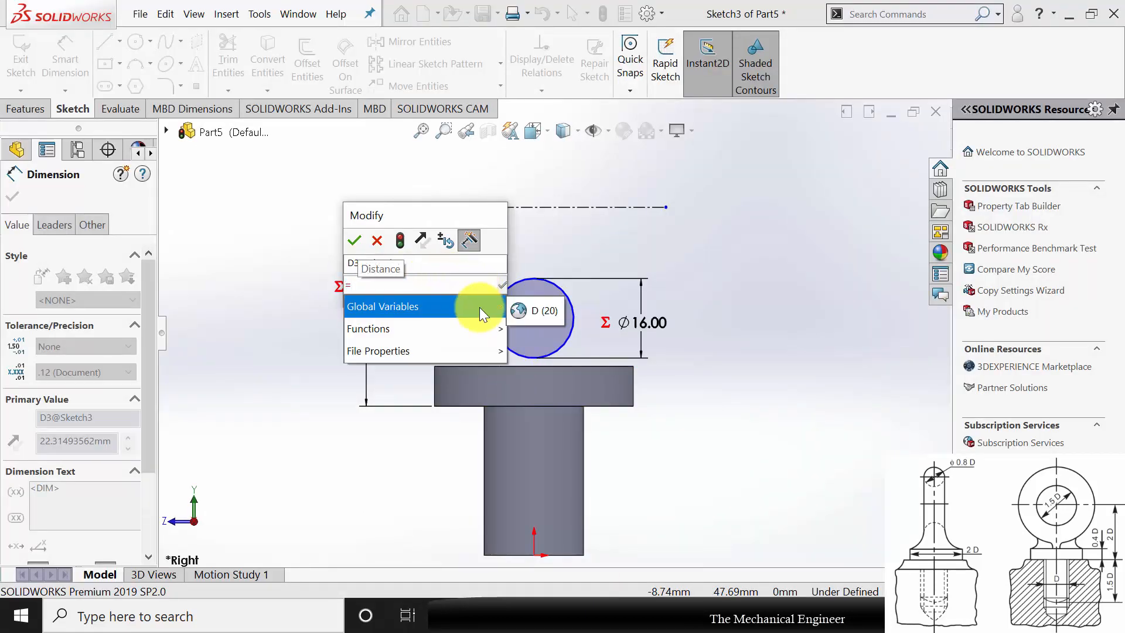
{"action": "left_click", "coordinate": [518, 303]}
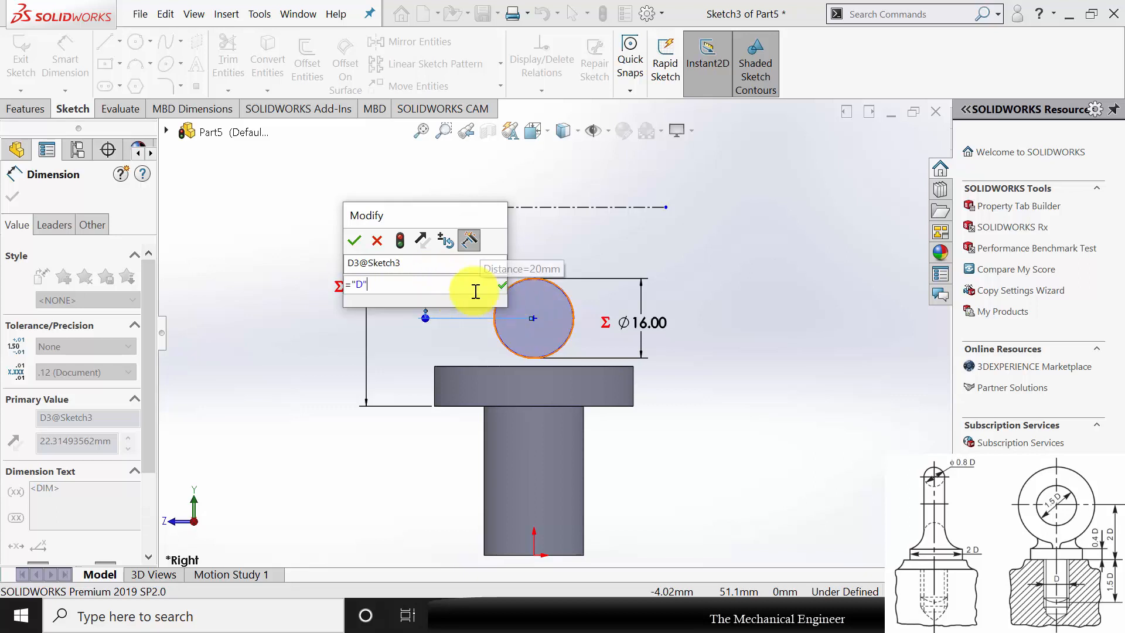
{"action": "type", "text": "*0.7"}
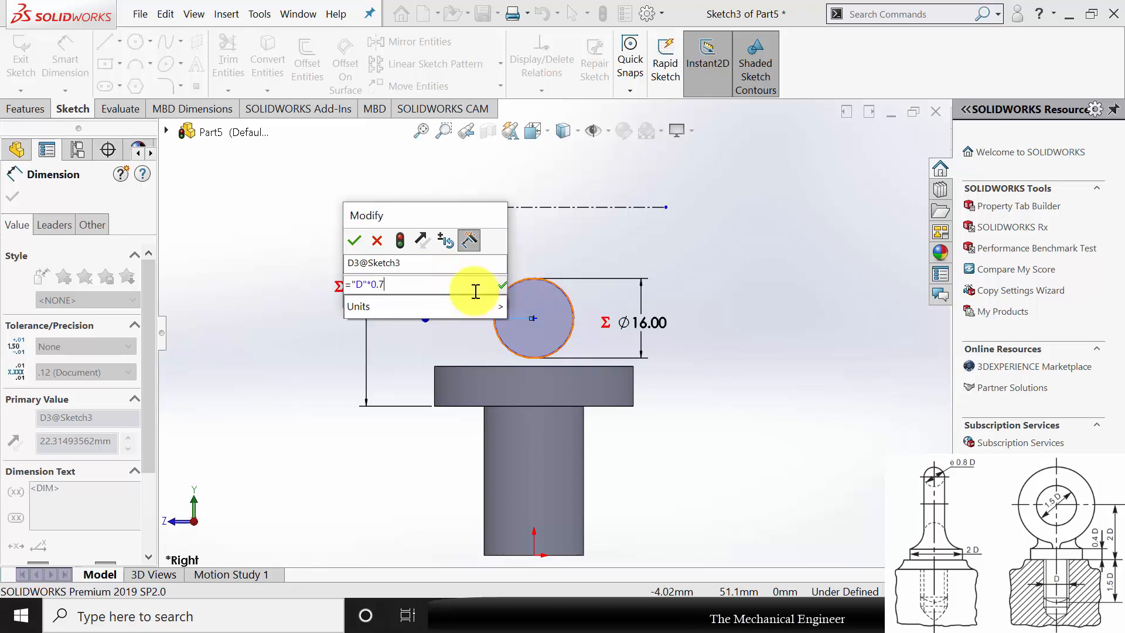
{"action": "type", "text": "5)"}
{"action": "key", "text": "Left"}
{"action": "key", "text": "Left"}
{"action": "key", "text": "Left"}
{"action": "key", "text": "Left"}
{"action": "key", "text": "Left"}
{"action": "key", "text": "Left"}
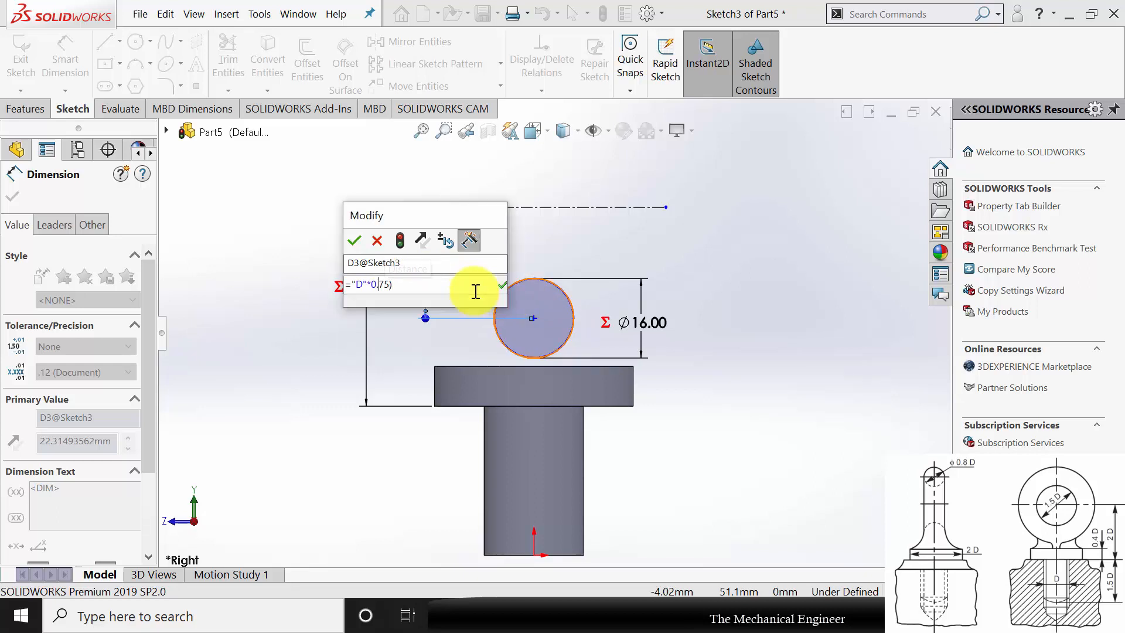
{"action": "key", "text": "Left"}
{"action": "key", "text": "Left"}
{"action": "key", "text": "Left"}
{"action": "type", "text": "("}
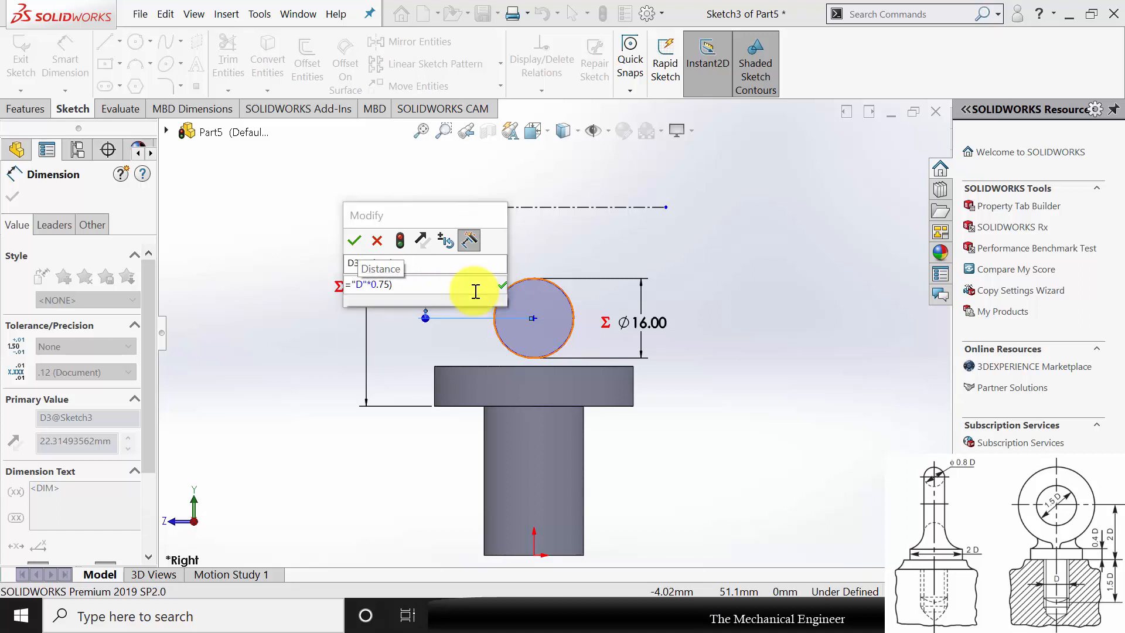
{"action": "key", "text": "Right"}
{"action": "key", "text": "Right"}
{"action": "key", "text": "Right"}
{"action": "key", "text": "Right"}
{"action": "key", "text": "Right"}
{"action": "key", "text": "Right"}
{"action": "key", "text": "Right"}
{"action": "key", "text": "Right"}
{"action": "key", "text": "Right"}
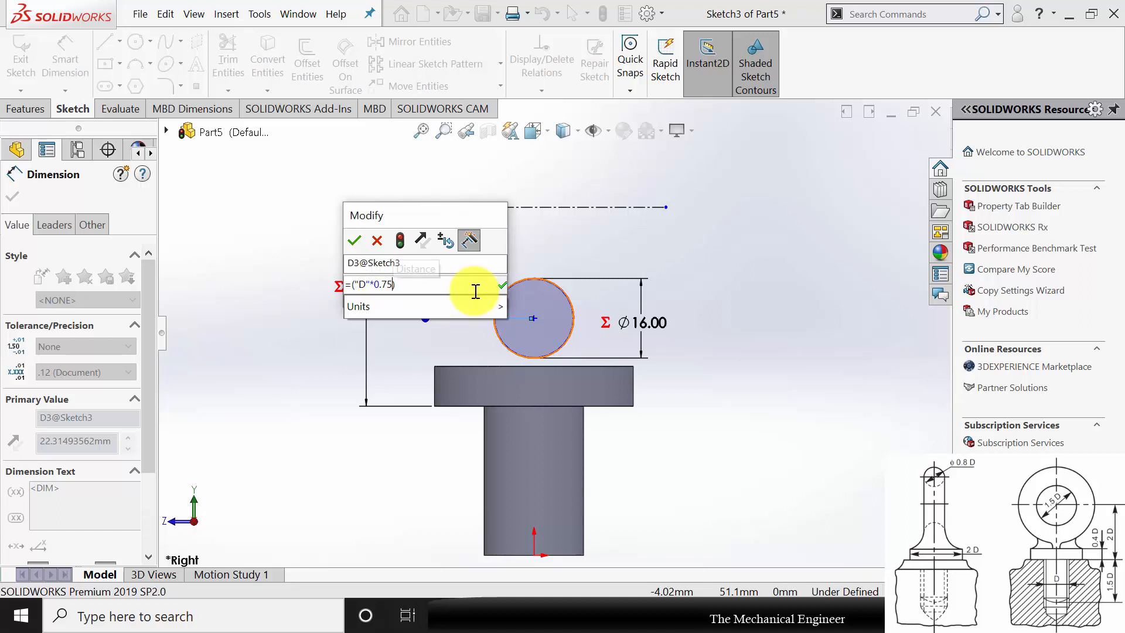
- Complete the equation for the distance between the construction line and the circle's center as =("D"*0.75)+("D"*0.4)
{"action": "type", "text": "+"}
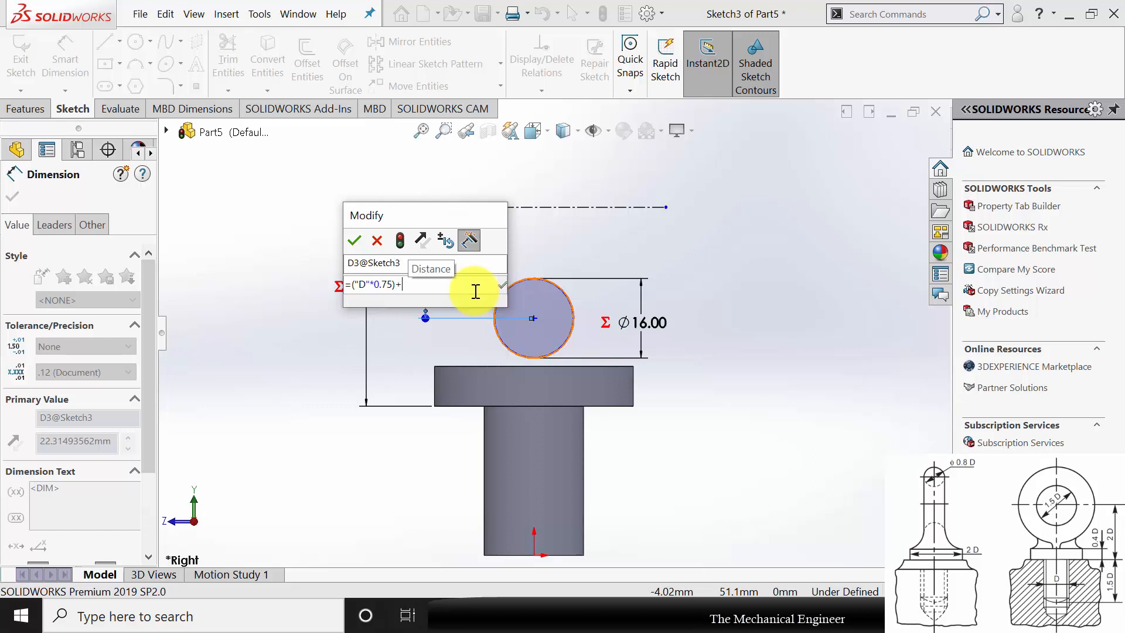
{"action": "type", "text": "(0.4*"}
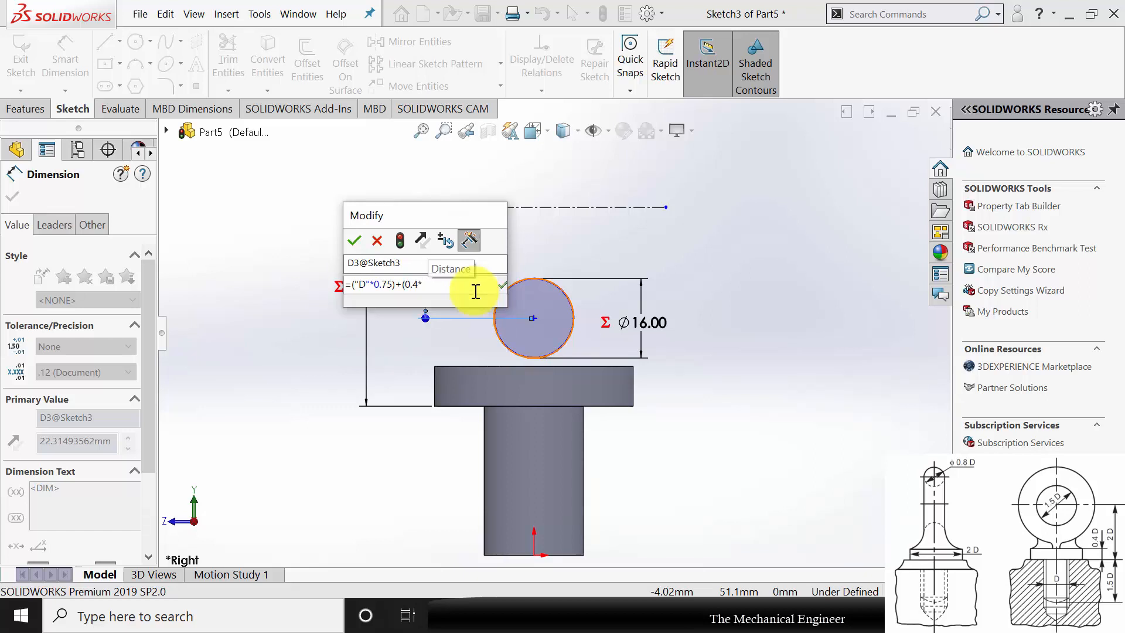
{"action": "key", "text": "BackSpace"}
{"action": "key", "text": "BackSpace"}
{"action": "key", "text": "BackSpace"}
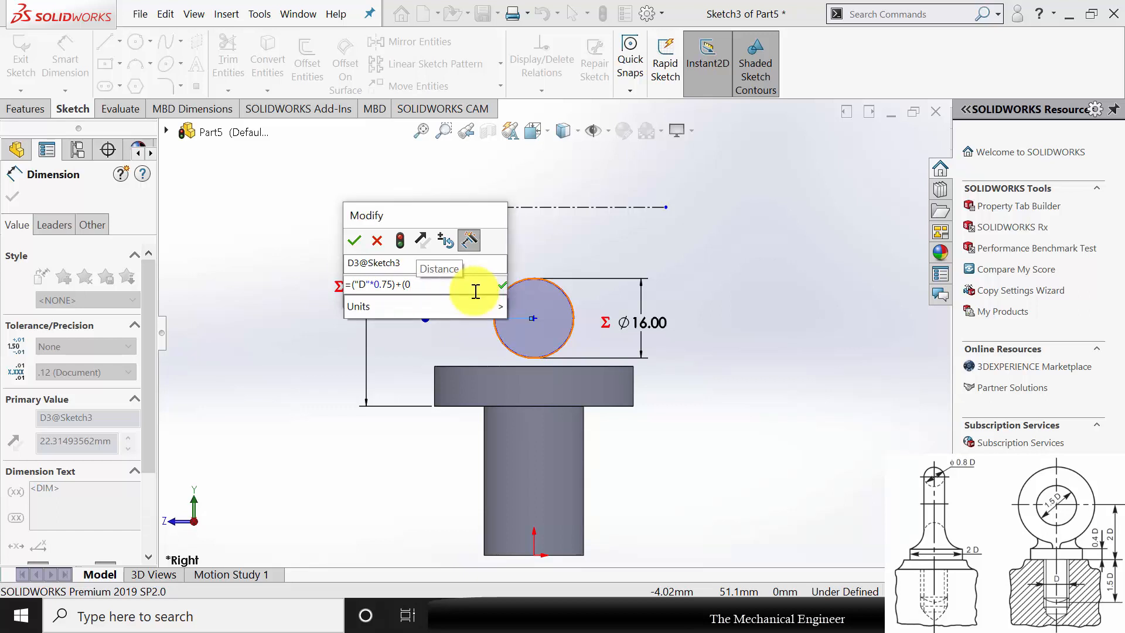
{"action": "key", "text": "BackSpace"}
{"action": "mouse_move", "coordinate": [480, 306]}
{"action": "left_click", "coordinate": [531, 311]}
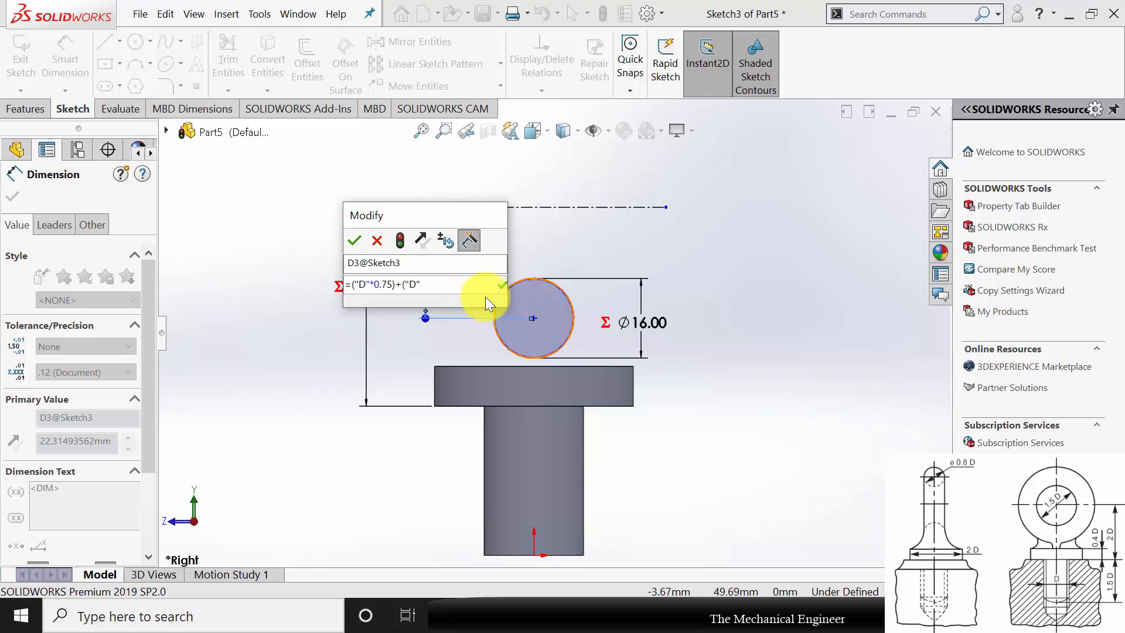
{"action": "type", "text": "*0.4)"}
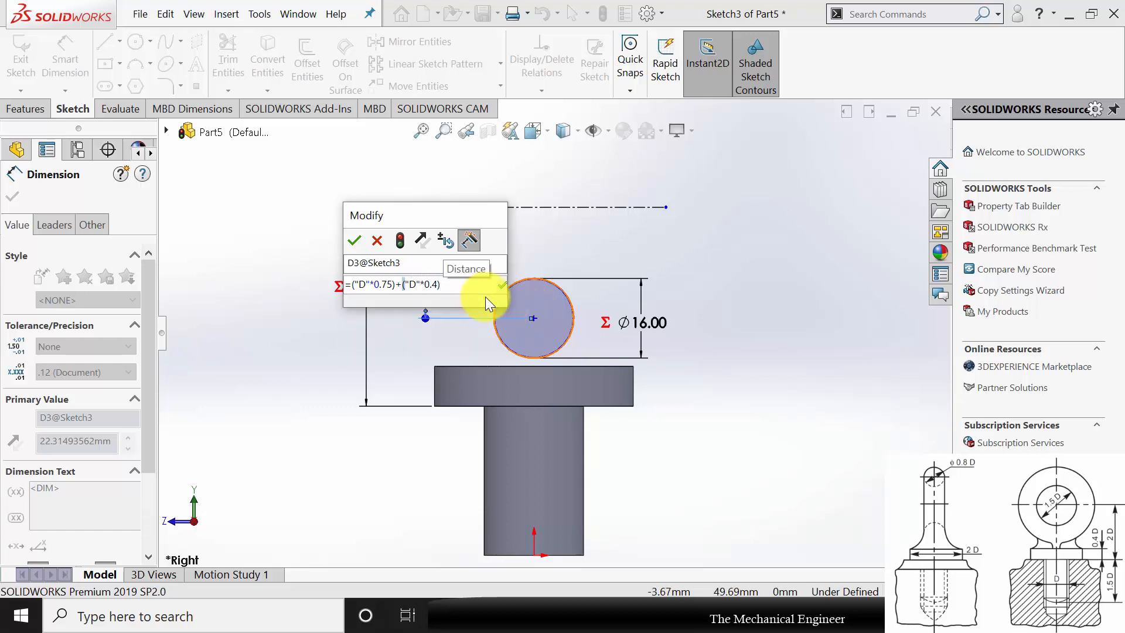
{"action": "key", "text": "Return"}
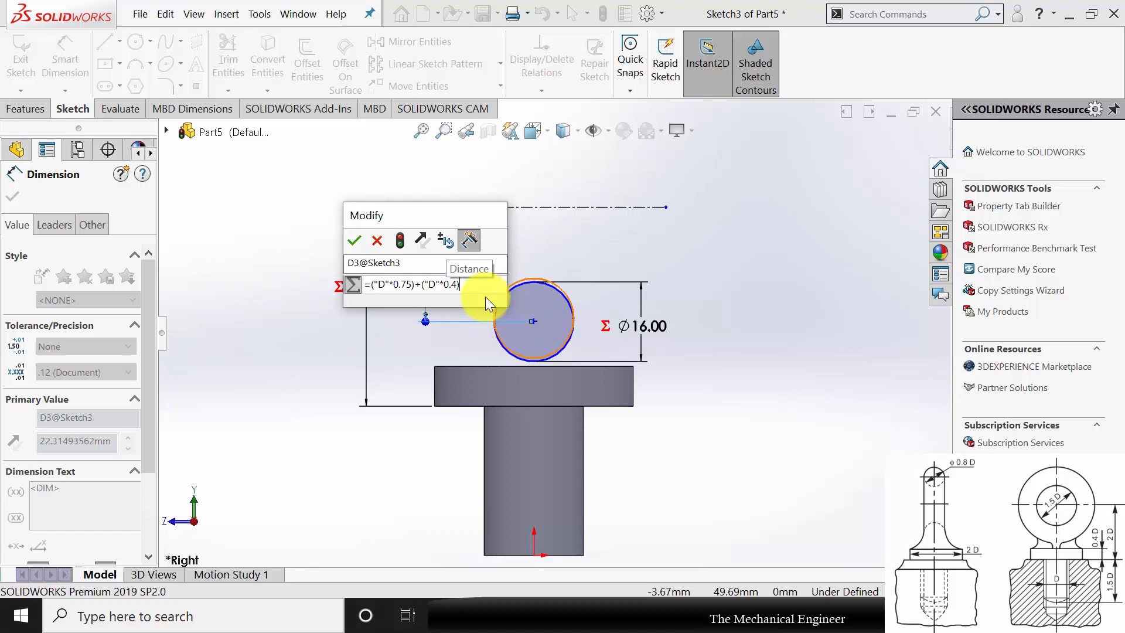
{"action": "left_click", "coordinate": [354, 240]}
{"action": "left_click", "coordinate": [709, 263]}
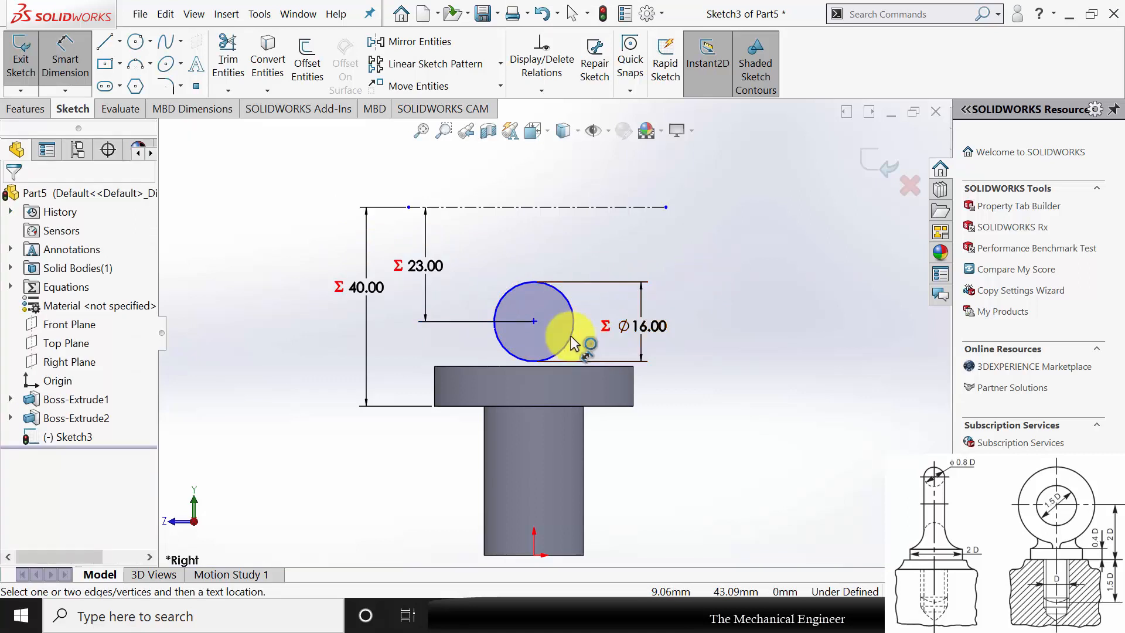
{"action": "scroll", "coordinate": [539, 339], "scroll_direction": "up", "scroll_amount": 2}
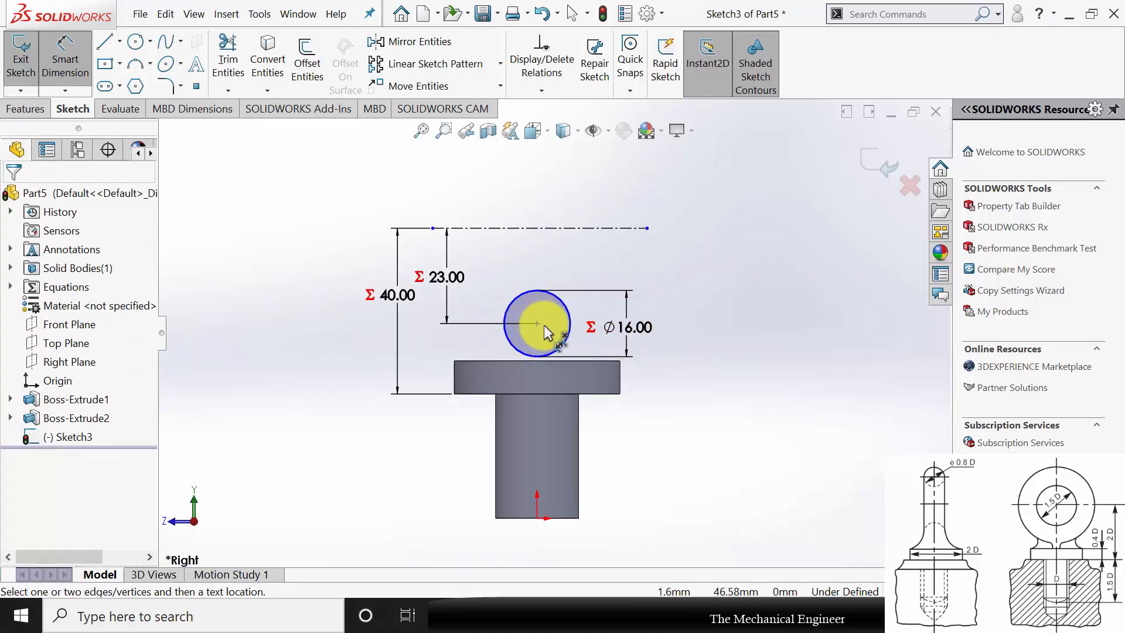
{"action": "left_click", "coordinate": [537, 324]}
{"action": "left_click", "coordinate": [537, 518]}
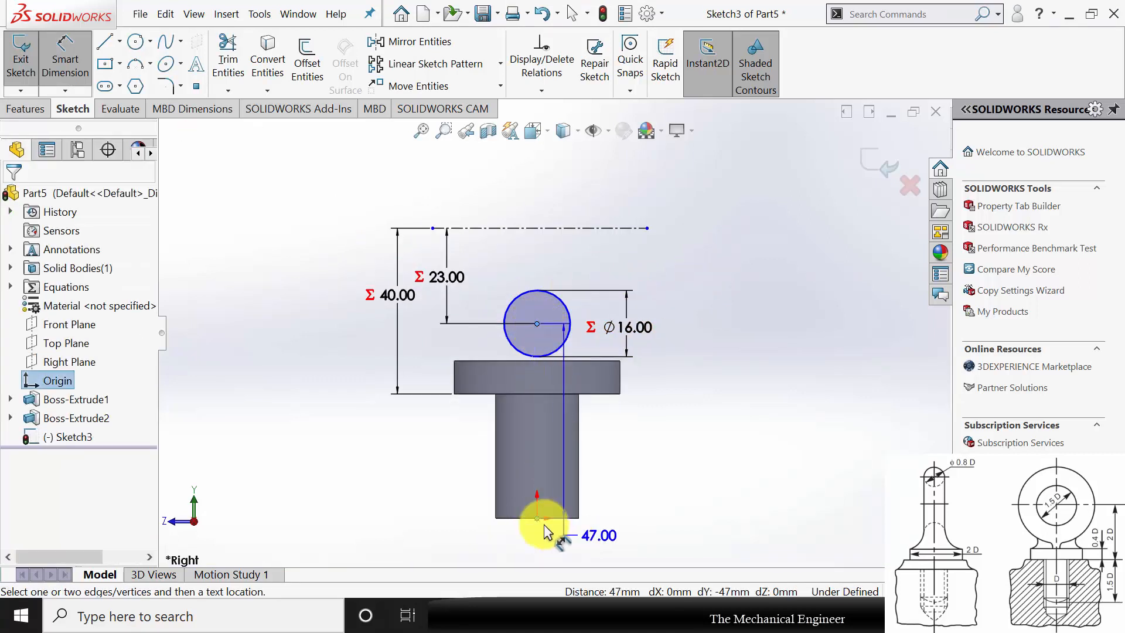
{"action": "key", "text": "Escape"}
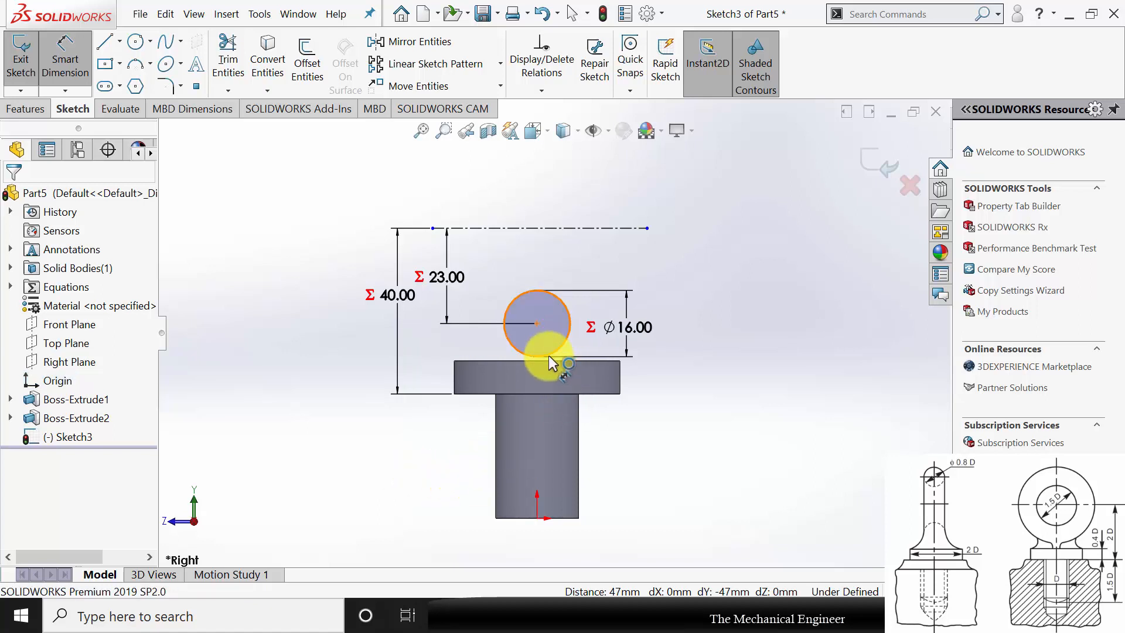
{"action": "key", "text": "Escape"}
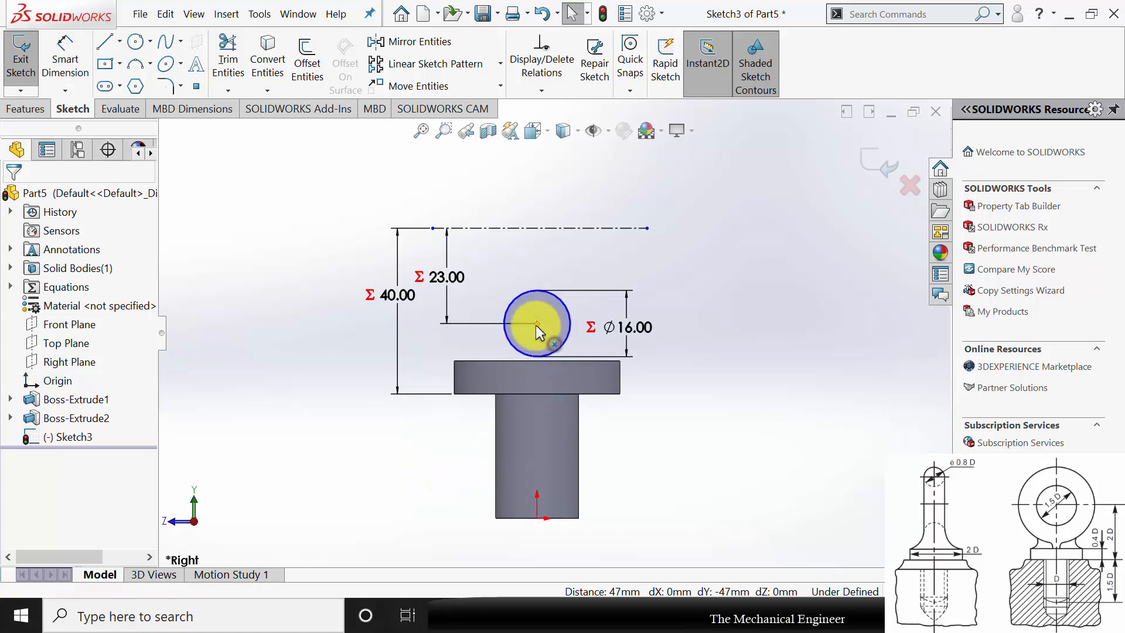
- Add a Vertical relation between the circle's center and the origin
{"action": "left_click", "coordinate": [537, 324]}
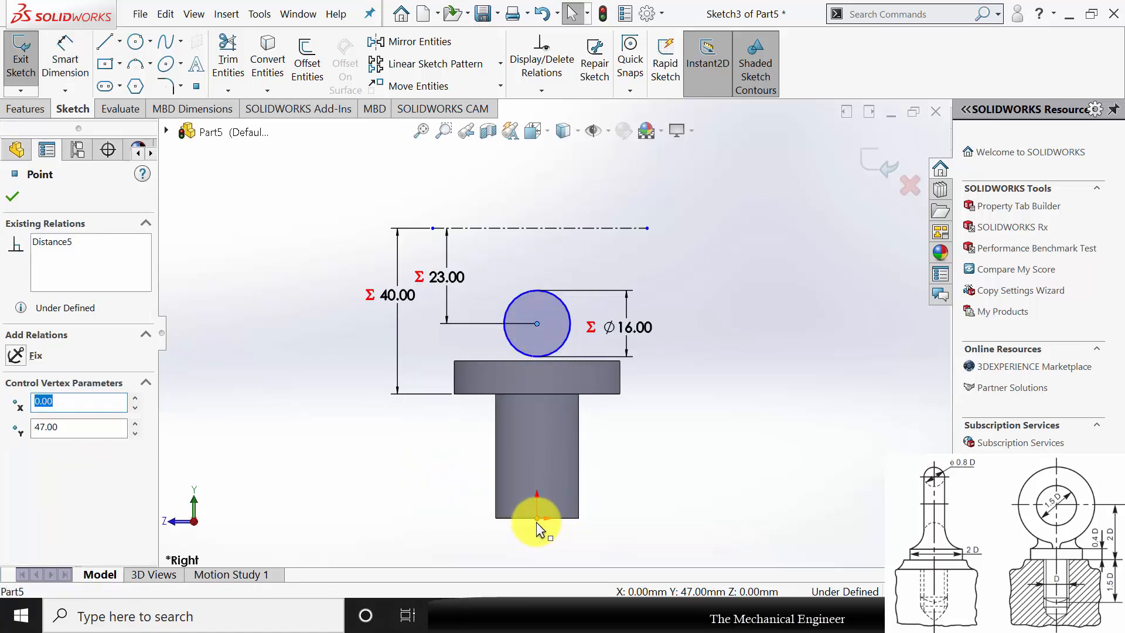
{"action": "left_click", "coordinate": [537, 522], "text": "ctrl"}
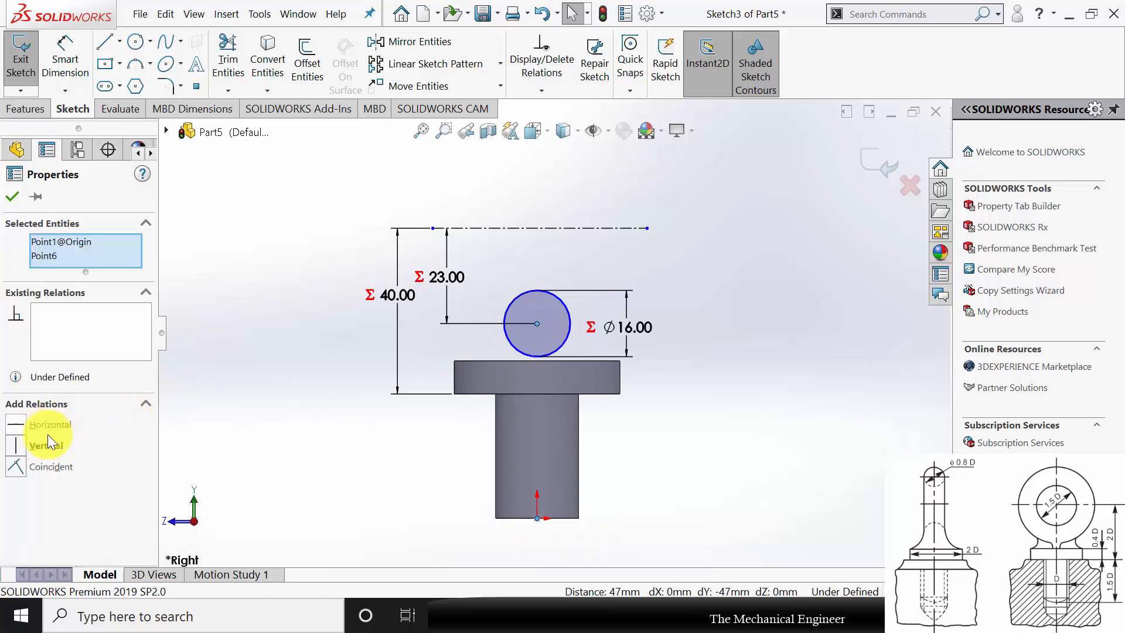
{"action": "left_click", "coordinate": [19, 444]}
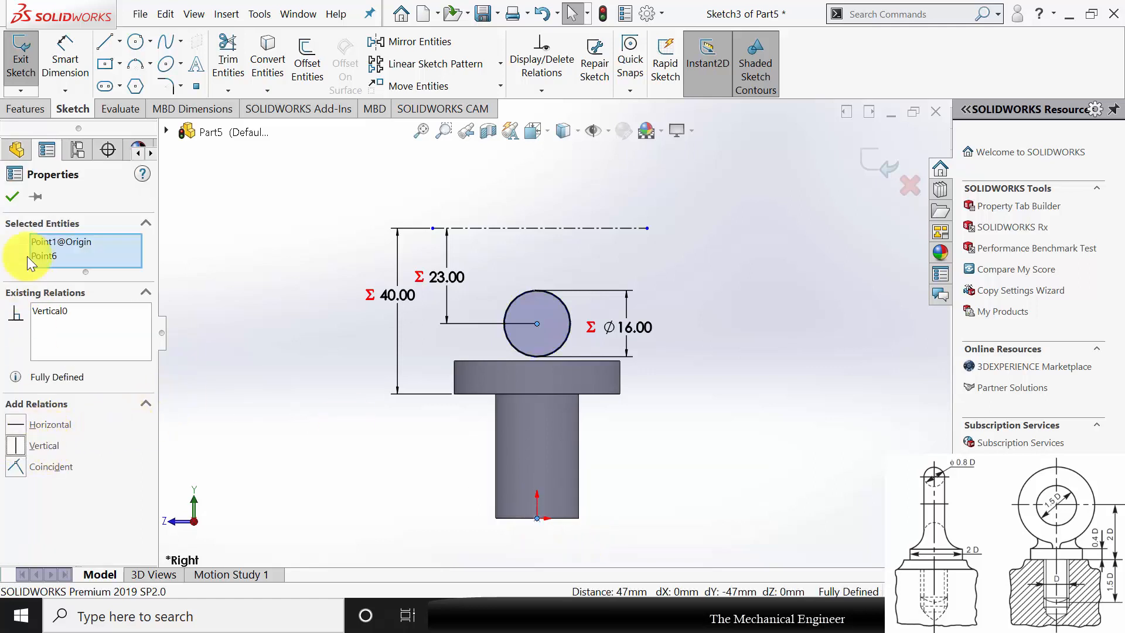
{"action": "left_click", "coordinate": [13, 196]}
- Revolve the circle 360 degrees about the construction line with merged result to form the eye ring
{"action": "left_click", "coordinate": [24, 109]}
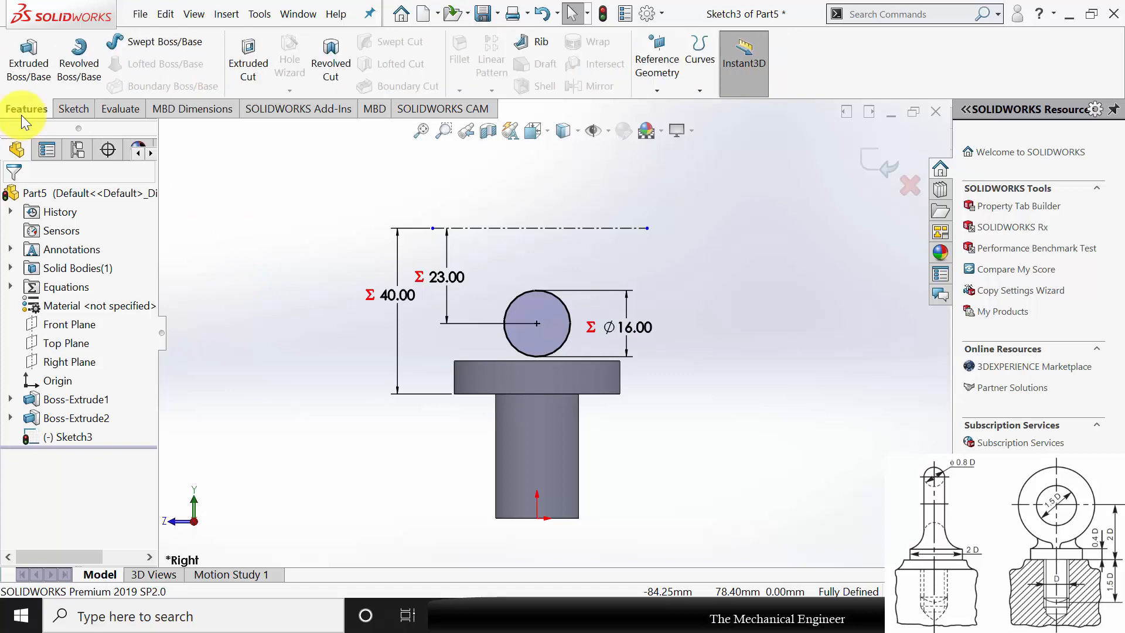
{"action": "left_click", "coordinate": [79, 65]}
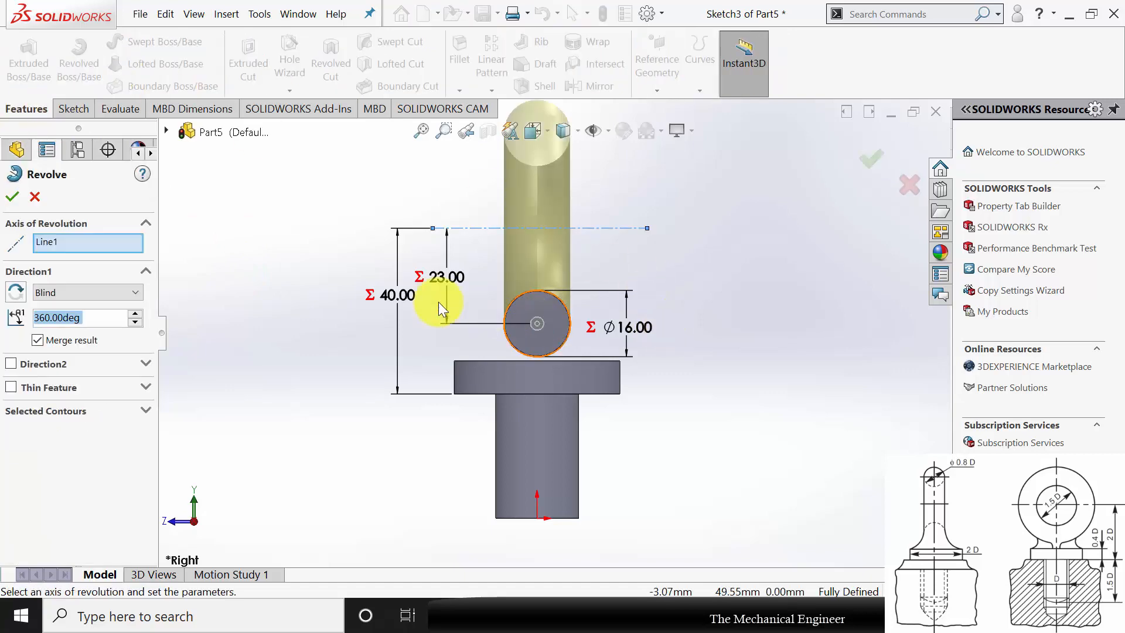
{"action": "key", "text": "Return"}
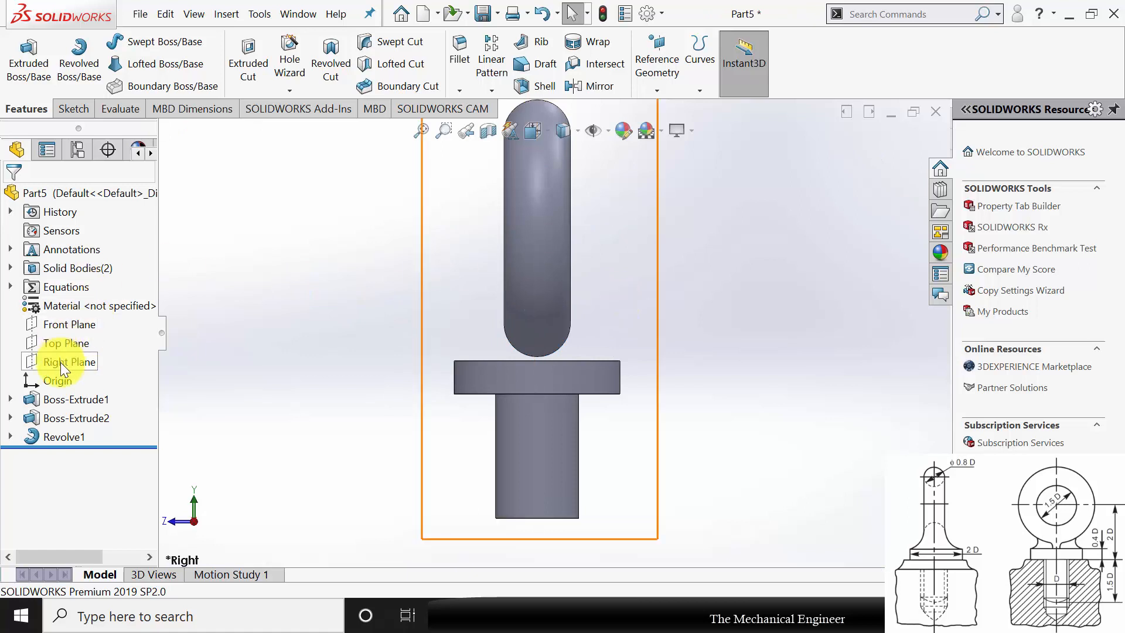
- Apply a planar section view through the part on the Right Plane
{"action": "left_click", "coordinate": [488, 130]}
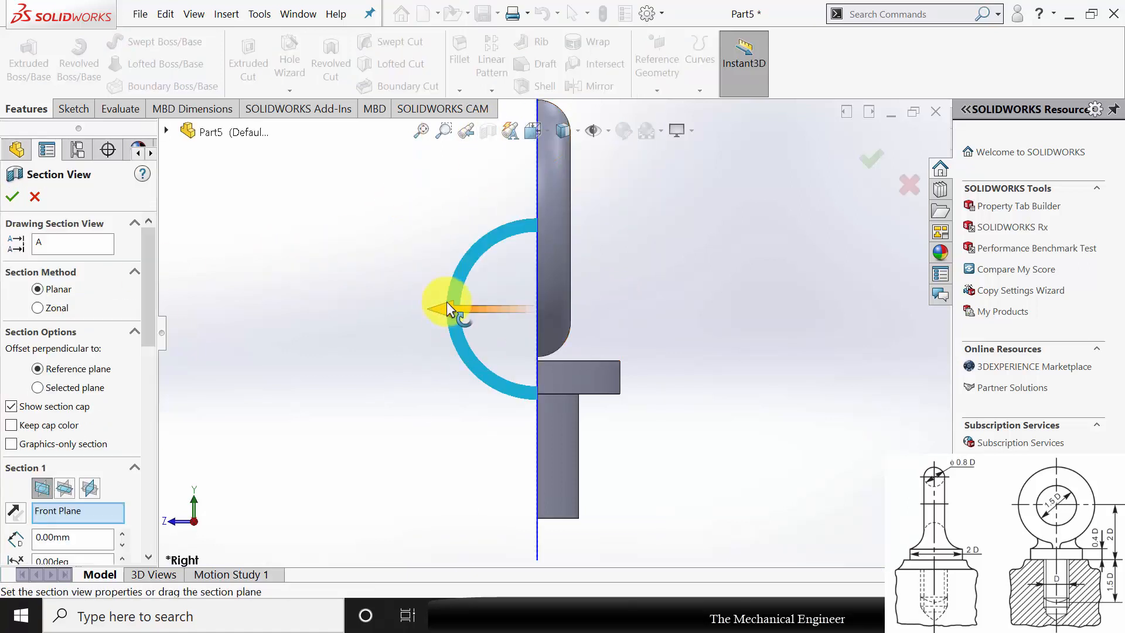
{"action": "left_click", "coordinate": [92, 481]}
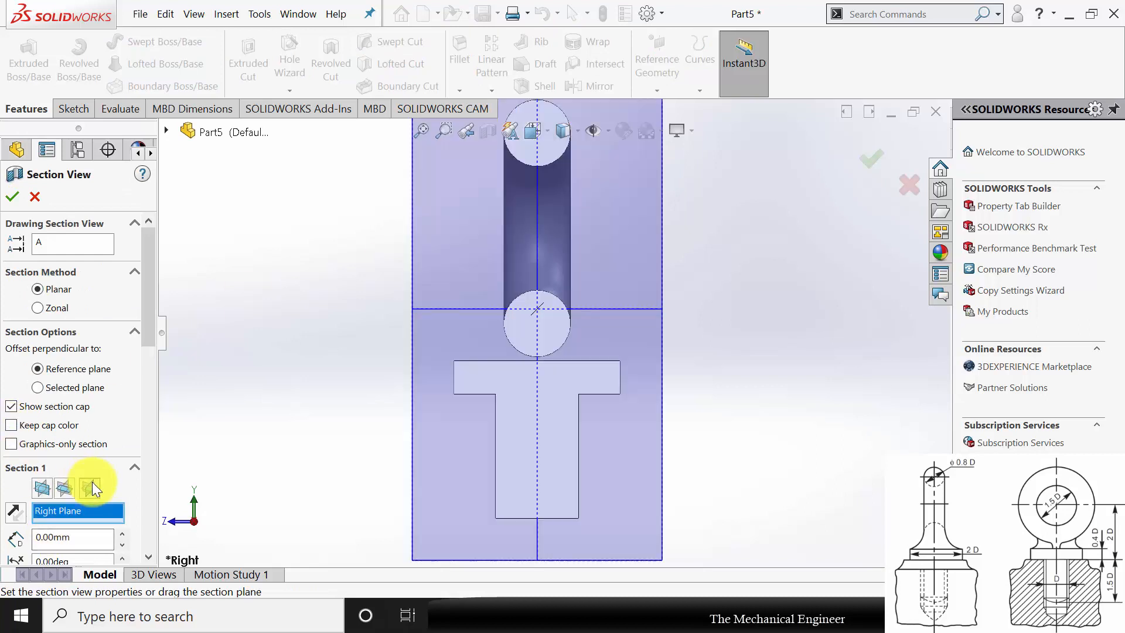
{"action": "left_click", "coordinate": [13, 196]}
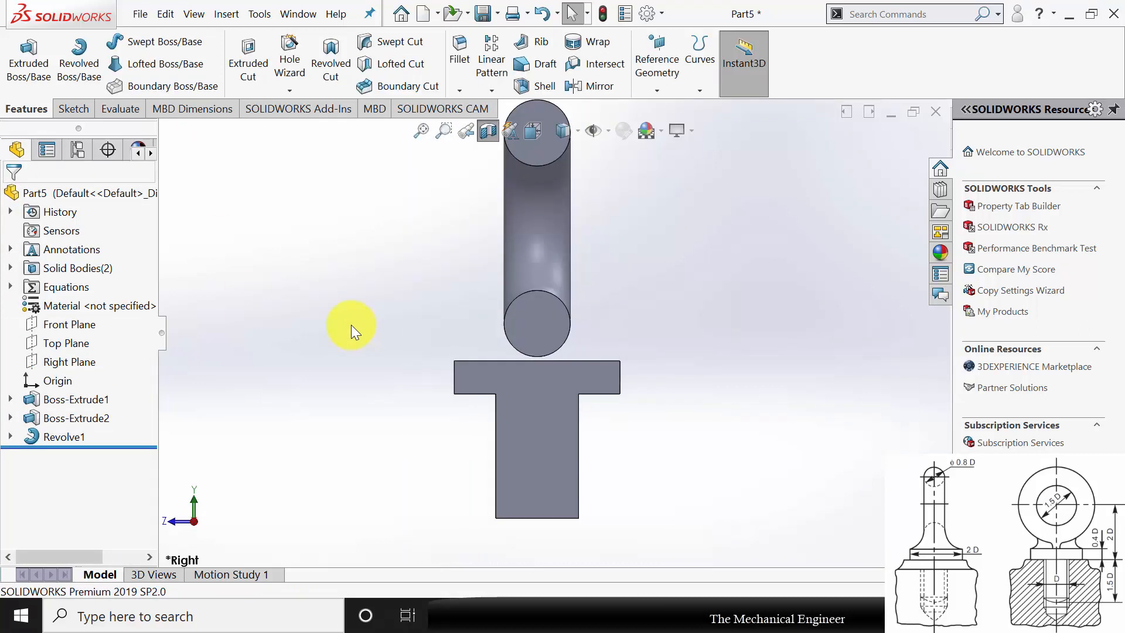
- Start a sketch on the Right Plane and draw a line about 20 mm long from the collar's top-edge midpoint to its left corner
{"action": "left_click", "coordinate": [67, 365]}
{"action": "left_click", "coordinate": [91, 343]}
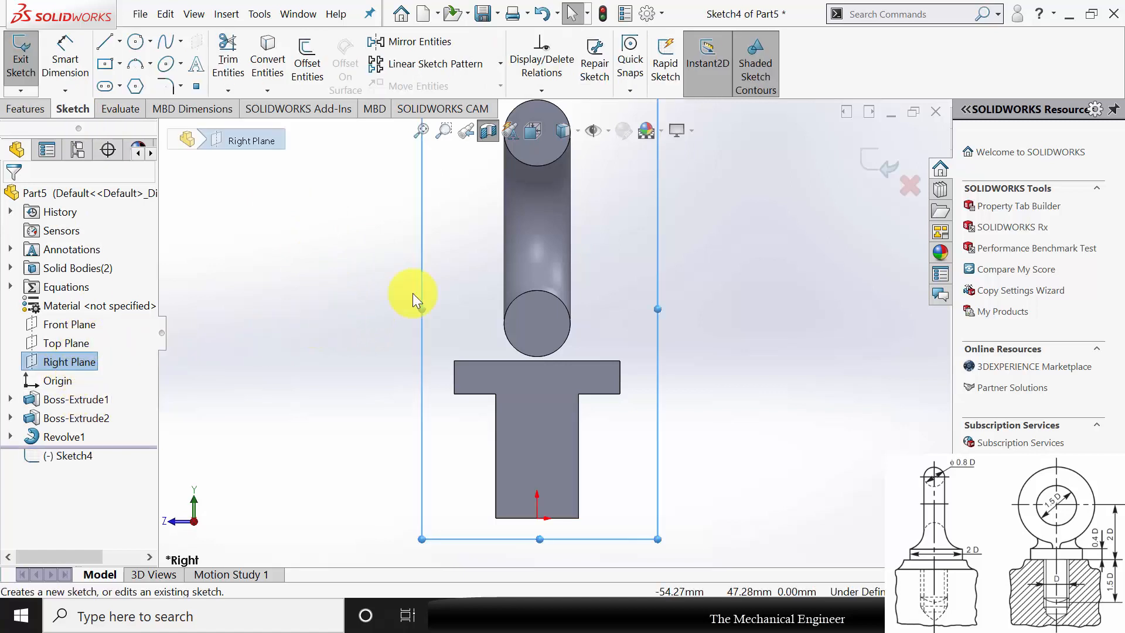
{"action": "scroll", "coordinate": [522, 308], "scroll_direction": "down", "scroll_amount": 6}
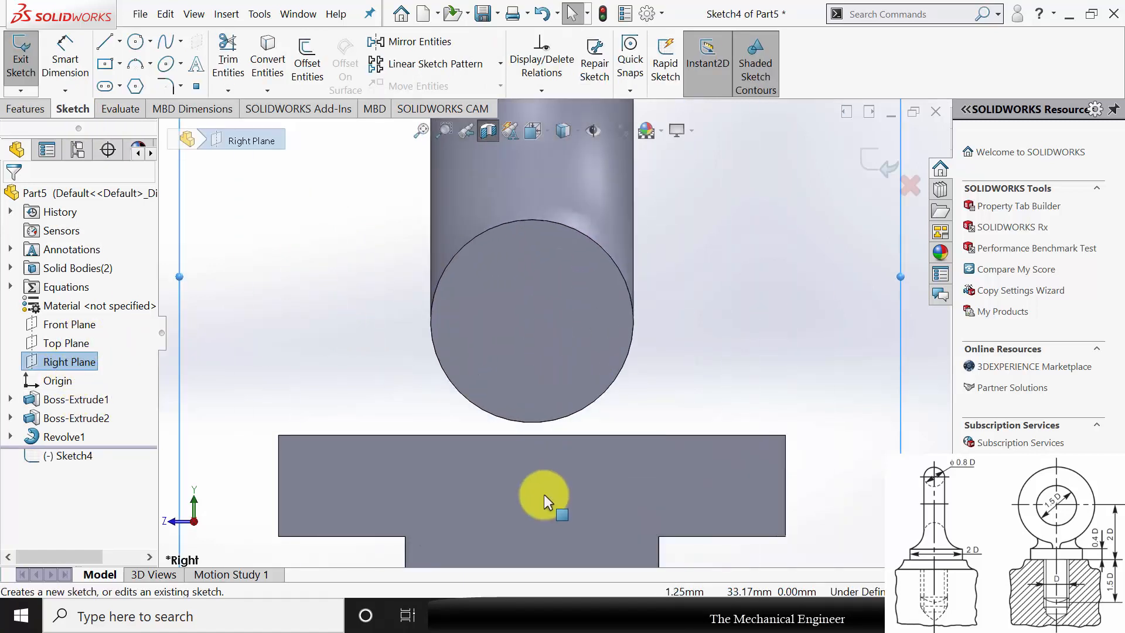
{"action": "left_click", "coordinate": [105, 41]}
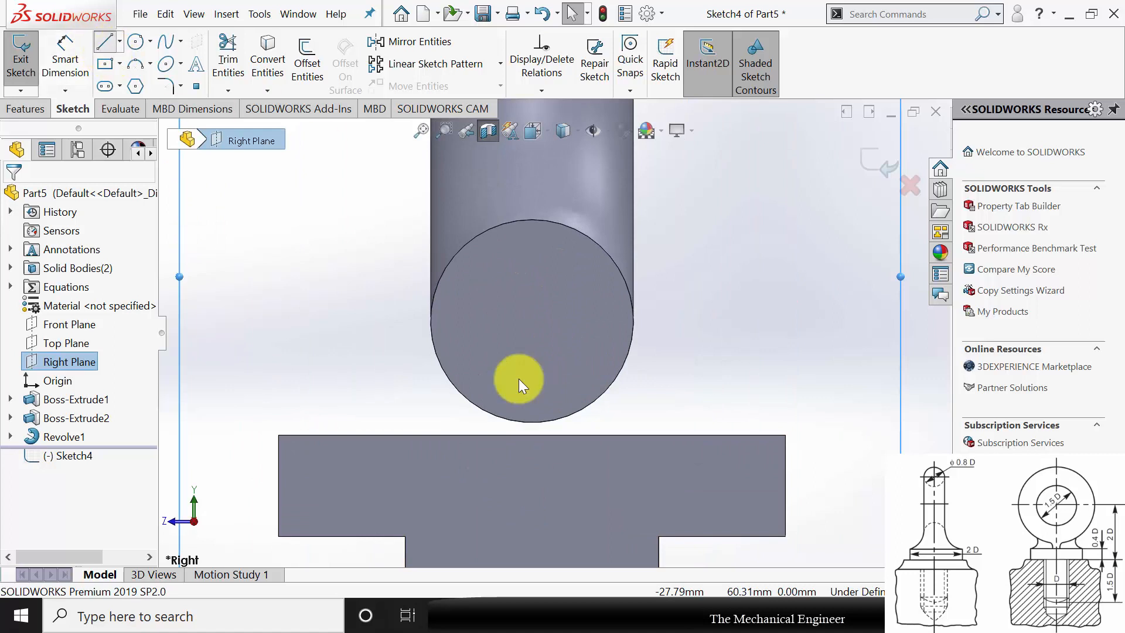
{"action": "left_click", "coordinate": [531, 435]}
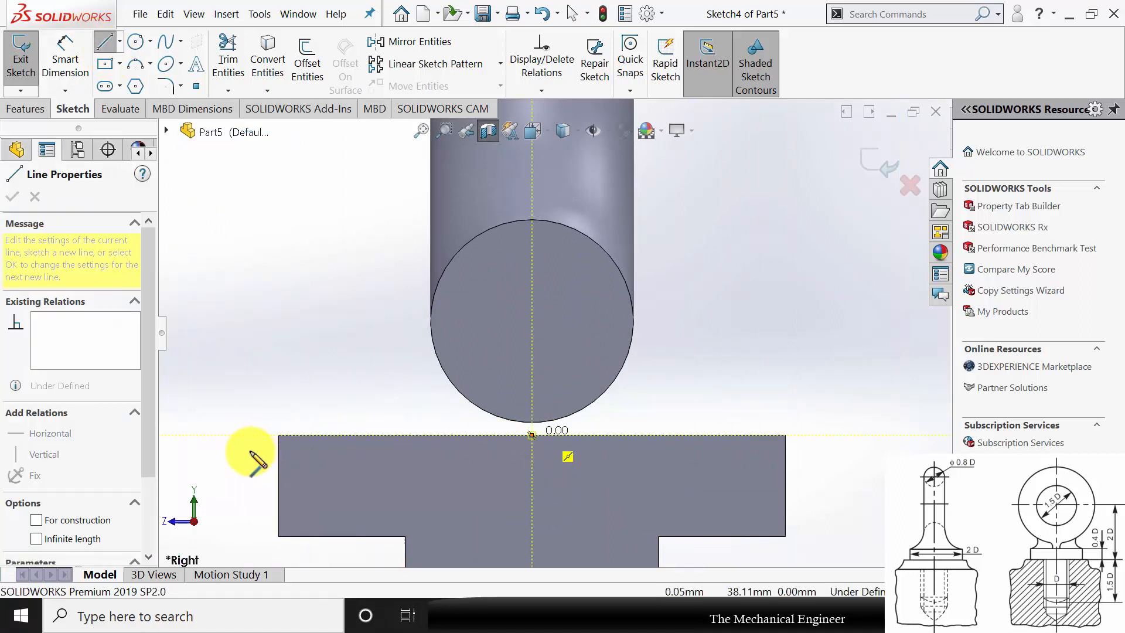
{"action": "left_click", "coordinate": [280, 435]}
{"action": "key", "text": "Escape"}
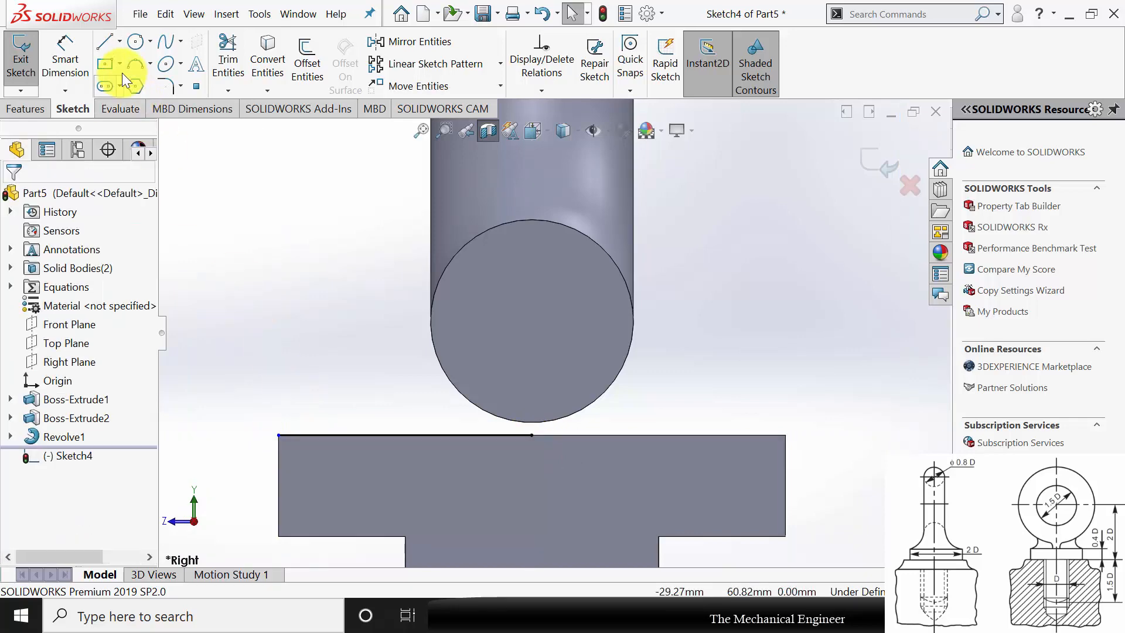
- Draw a vertical line from the collar's top-edge midpoint to the ring section's center, then a horizontal line to that section's left edge
{"action": "left_click", "coordinate": [105, 41]}
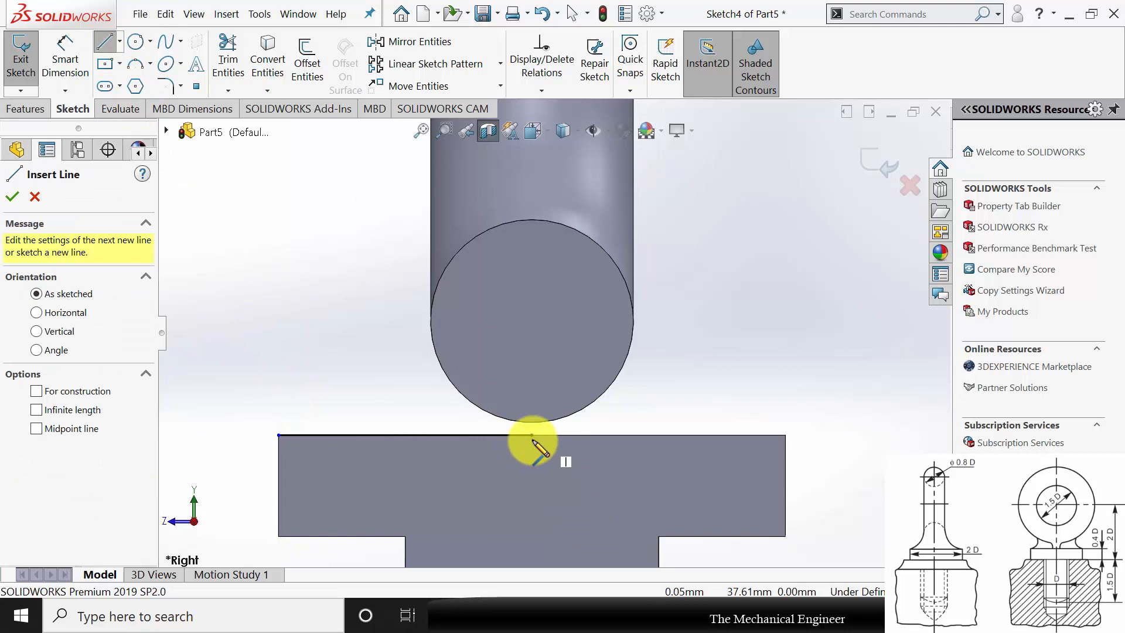
{"action": "left_click", "coordinate": [532, 435]}
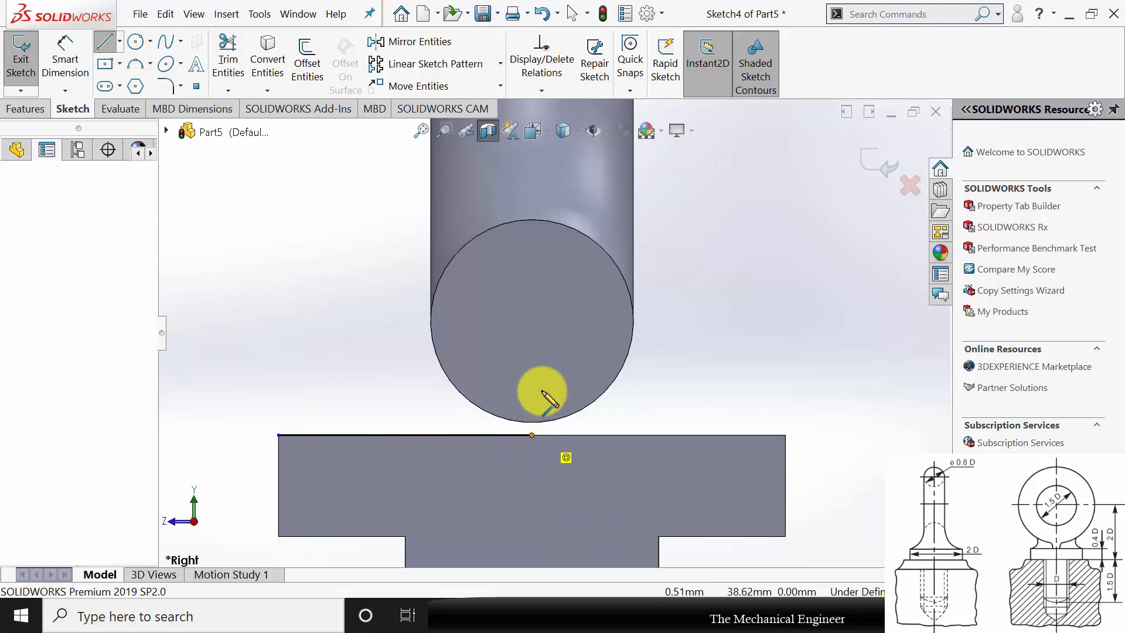
{"action": "left_click", "coordinate": [531, 324]}
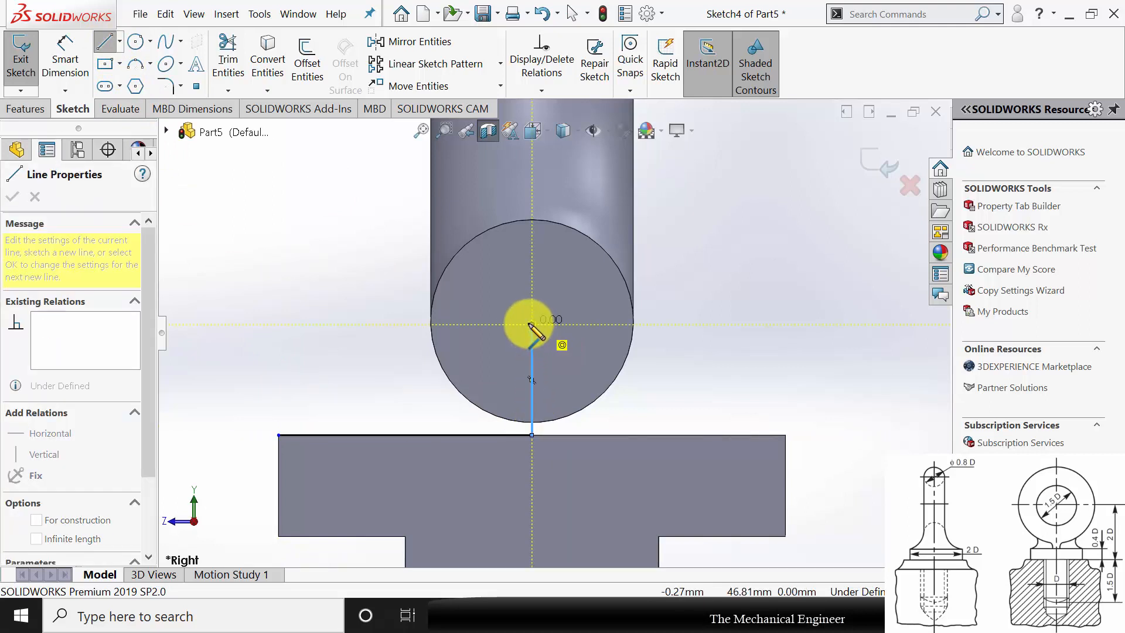
{"action": "left_click", "coordinate": [431, 324]}
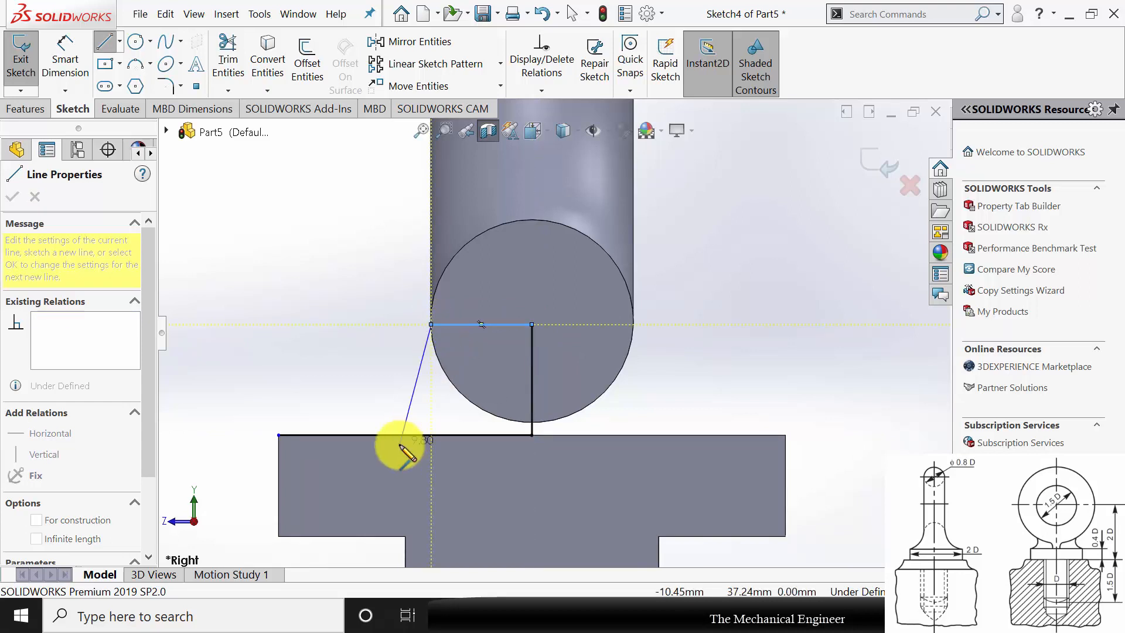
{"action": "key", "text": "Escape"}
- Draw a concave three-point arc from the collar's upper left corner to the left end of the upper horizontal line
{"action": "left_click", "coordinate": [134, 66]}
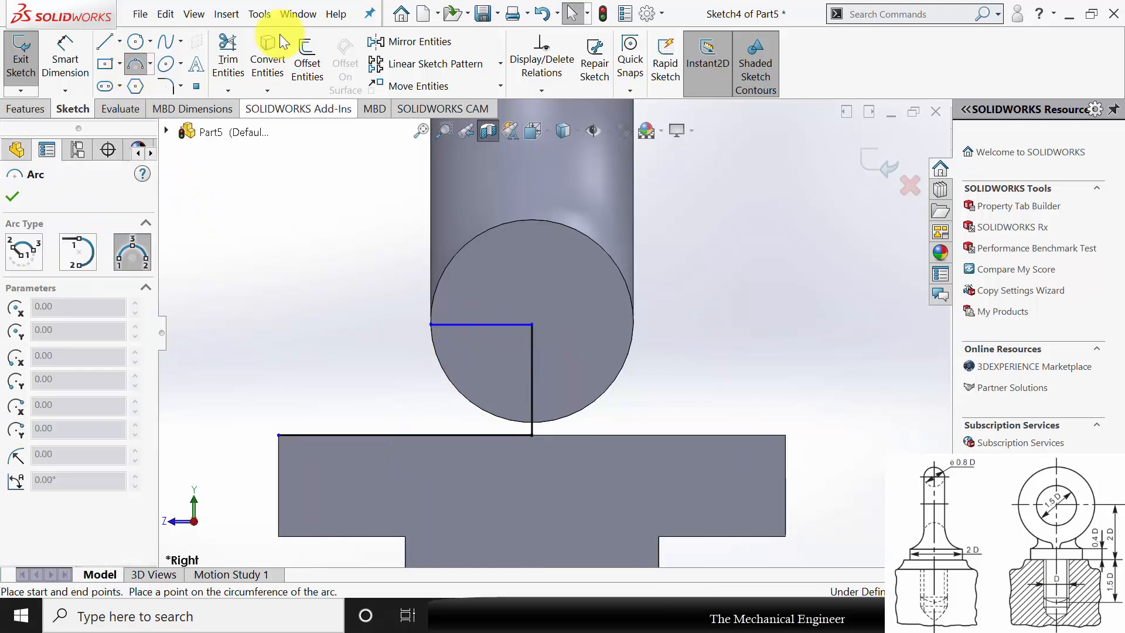
{"action": "left_click", "coordinate": [279, 435]}
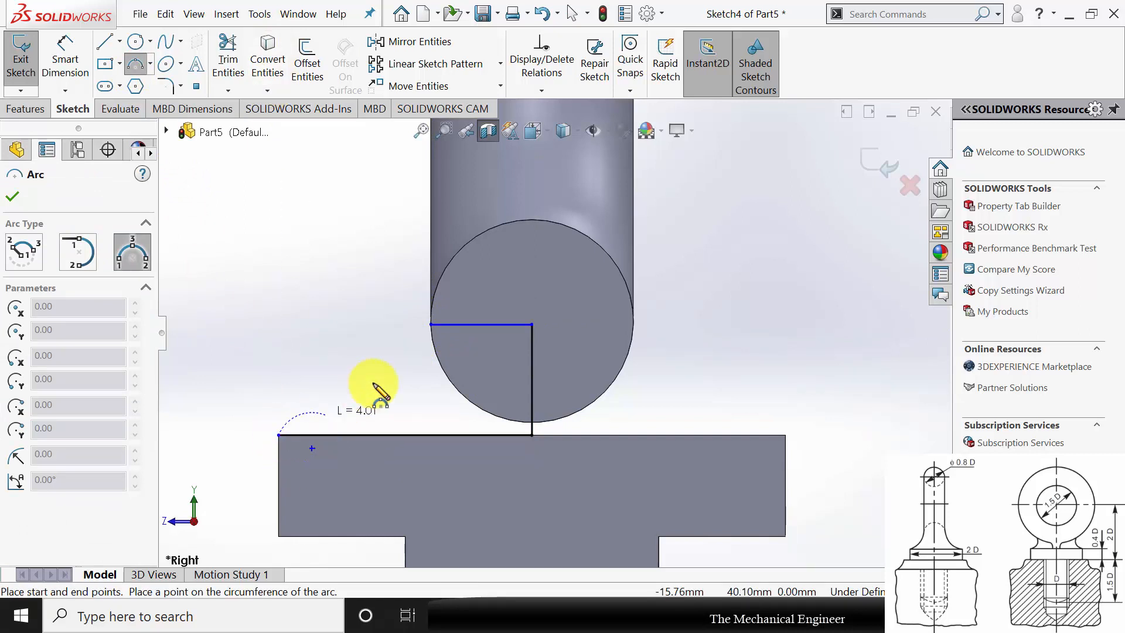
{"action": "left_click", "coordinate": [431, 324]}
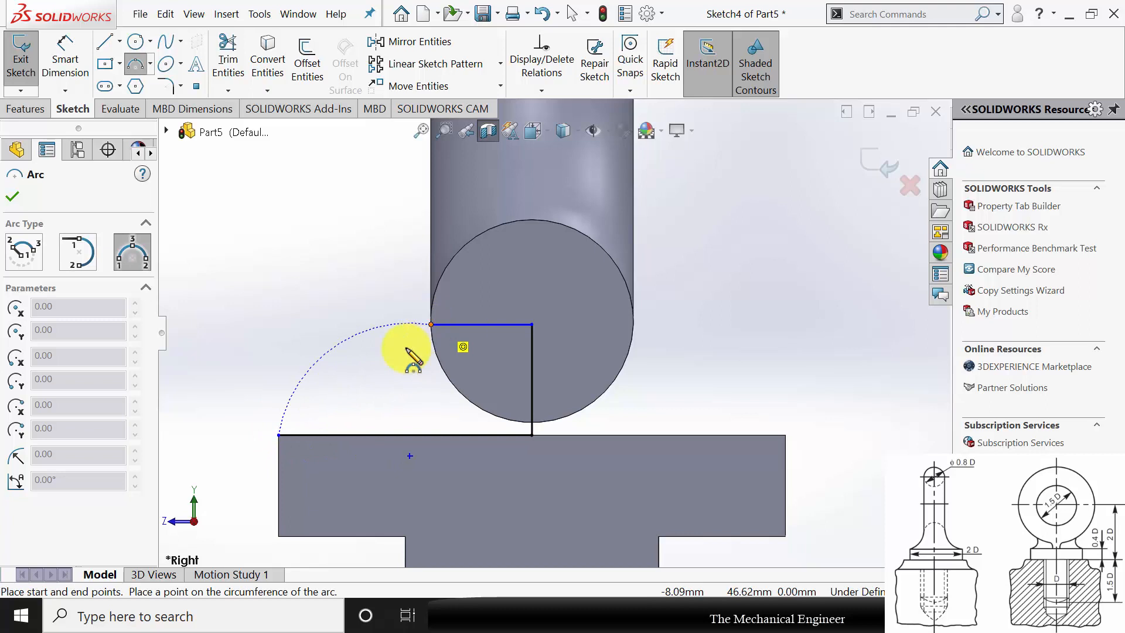
{"action": "left_click", "coordinate": [377, 402]}
{"action": "key", "text": "Escape"}
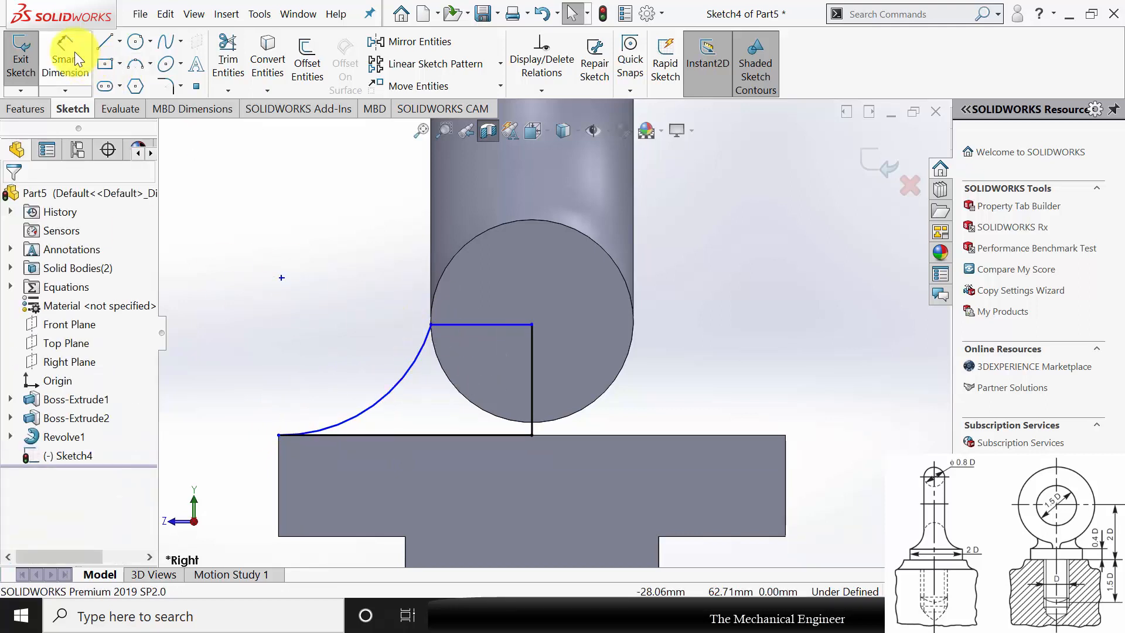
- Dimension the sketch's bottom horizontal line along the collar's top edge with the equation ="D"
{"action": "left_click", "coordinate": [76, 53]}
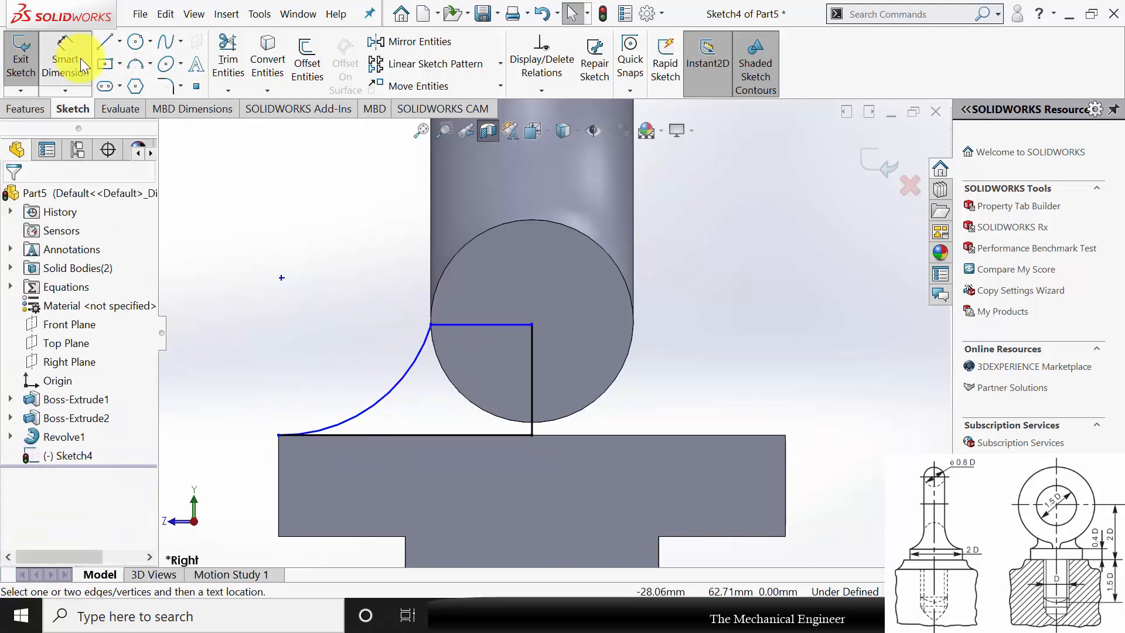
{"action": "left_click", "coordinate": [410, 435]}
{"action": "left_click", "coordinate": [238, 488]}
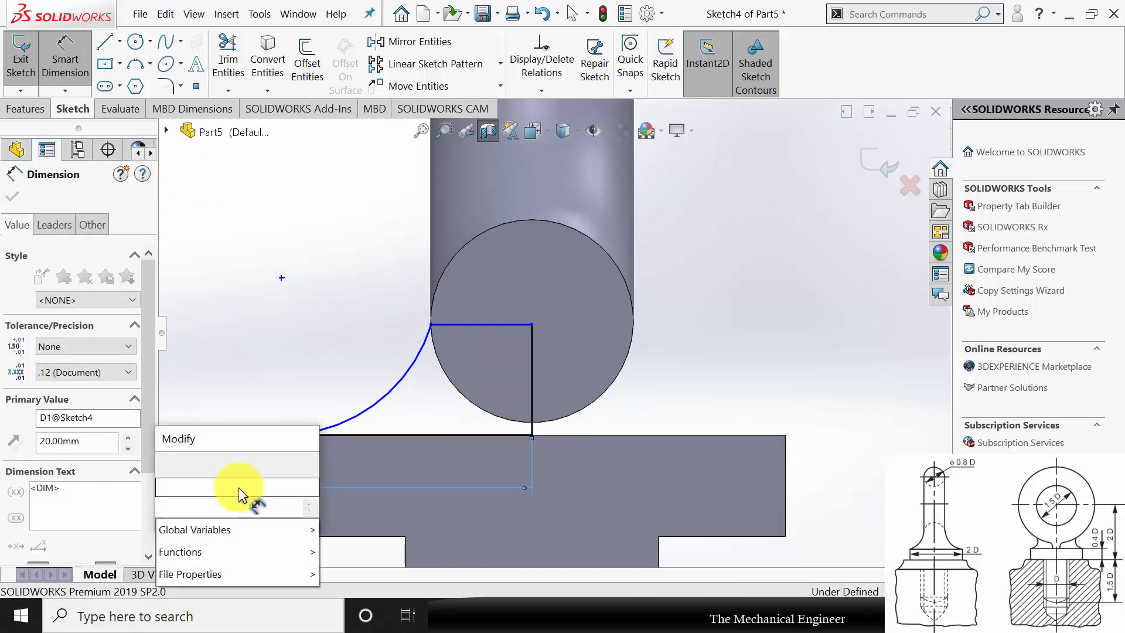
{"action": "type", "text": "="}
{"action": "mouse_move", "coordinate": [321, 540]}
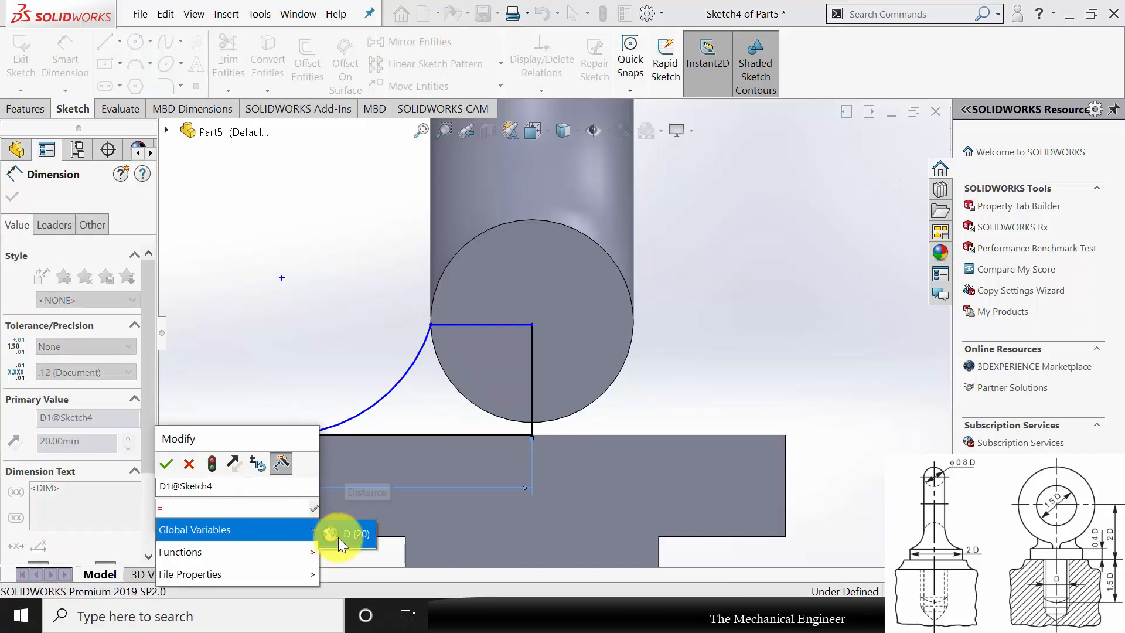
{"action": "left_click", "coordinate": [339, 536]}
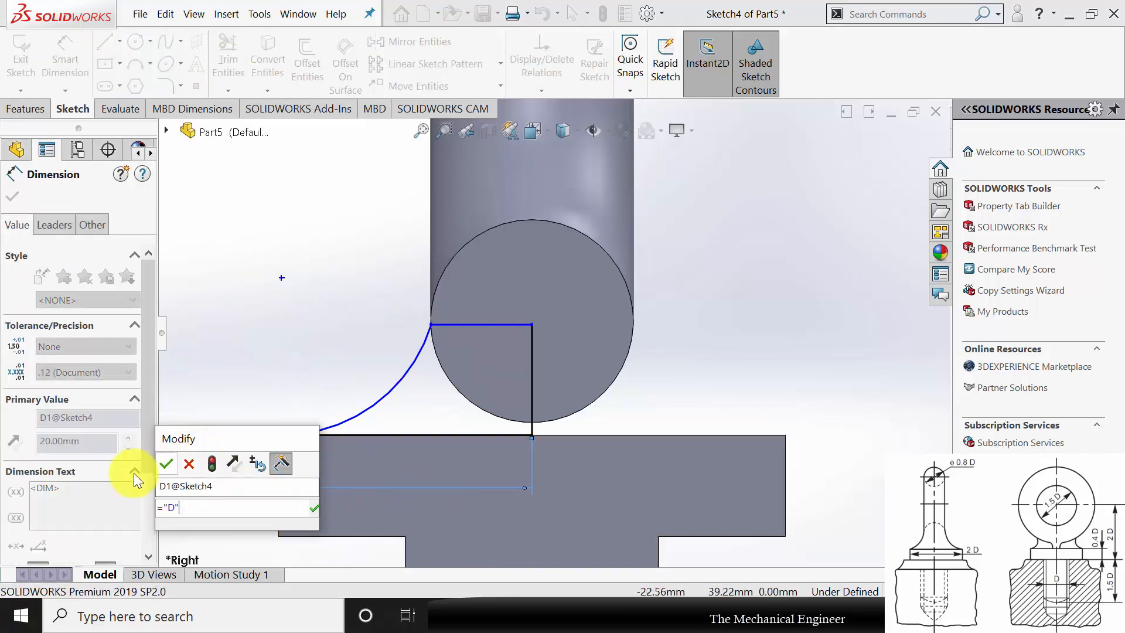
{"action": "left_click", "coordinate": [167, 464]}
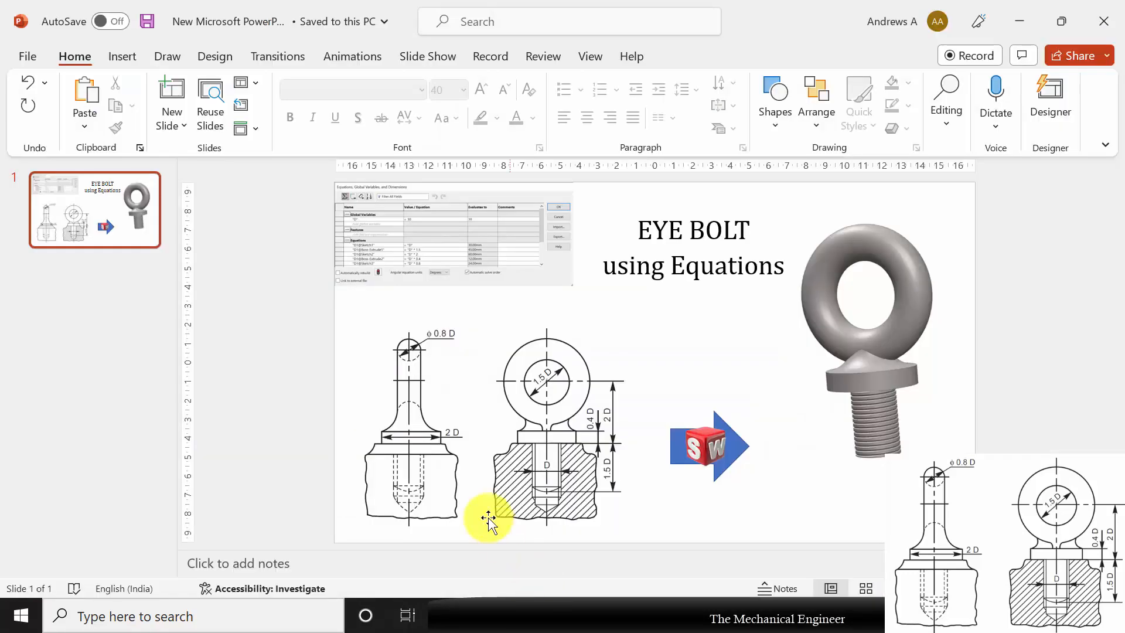
- Examine the eye bolt reference drawing in PowerPoint as a full-screen slide show and close the show
{"action": "key", "text": "F5"}
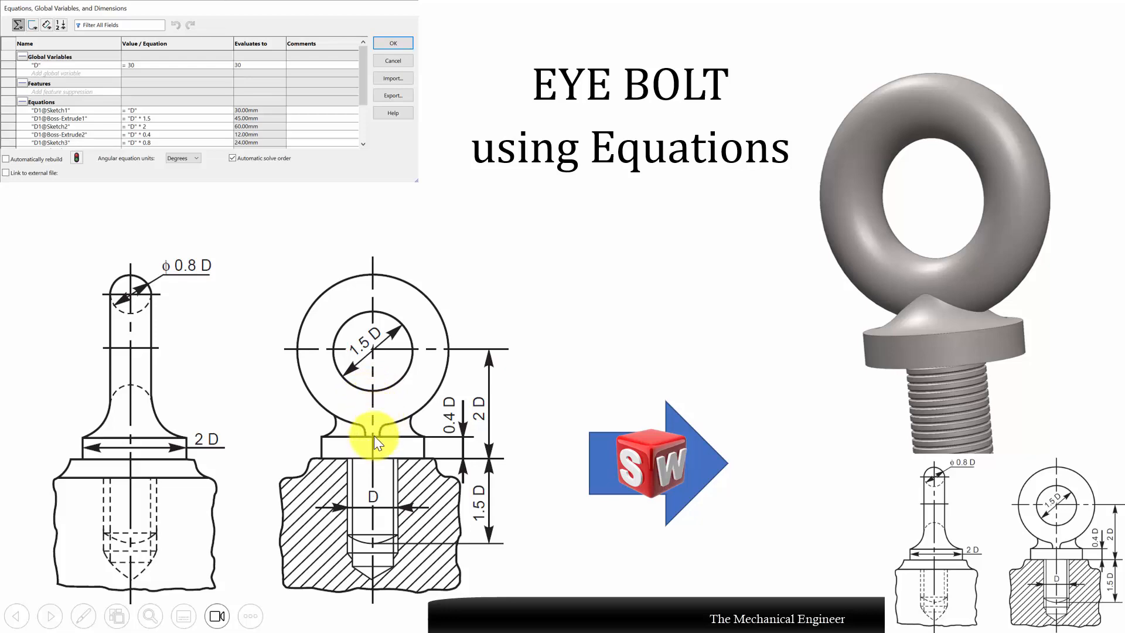
{"action": "key", "text": "Escape"}
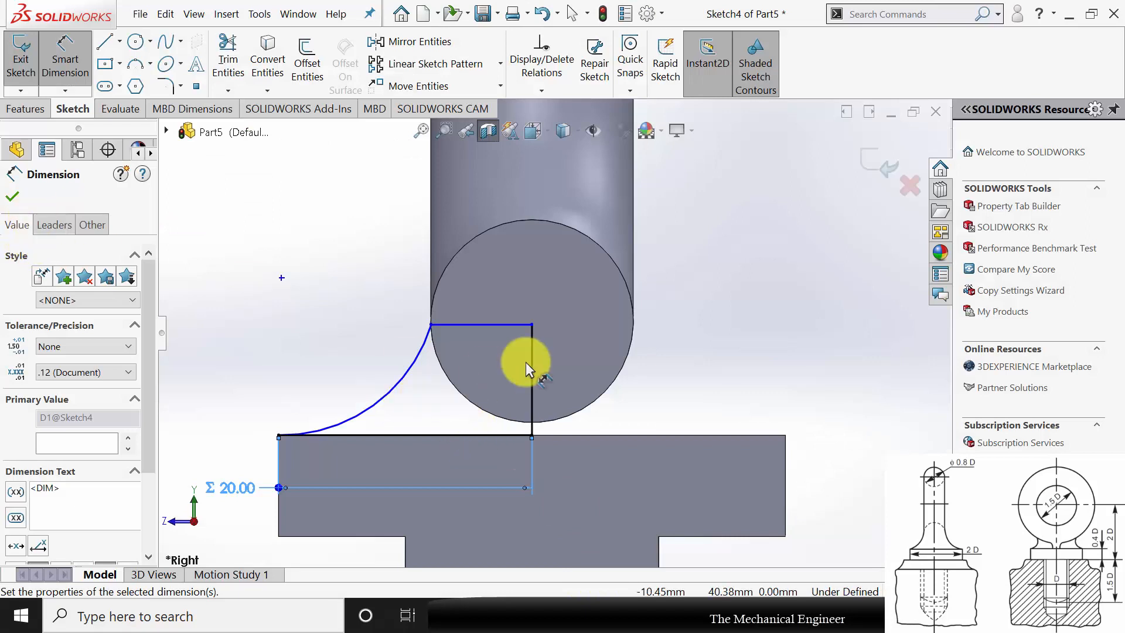
- In the SOLIDWORKS neck sketch, dimension the vertical line's length with the equation ="D"*0.45
{"action": "left_click", "coordinate": [532, 358]}
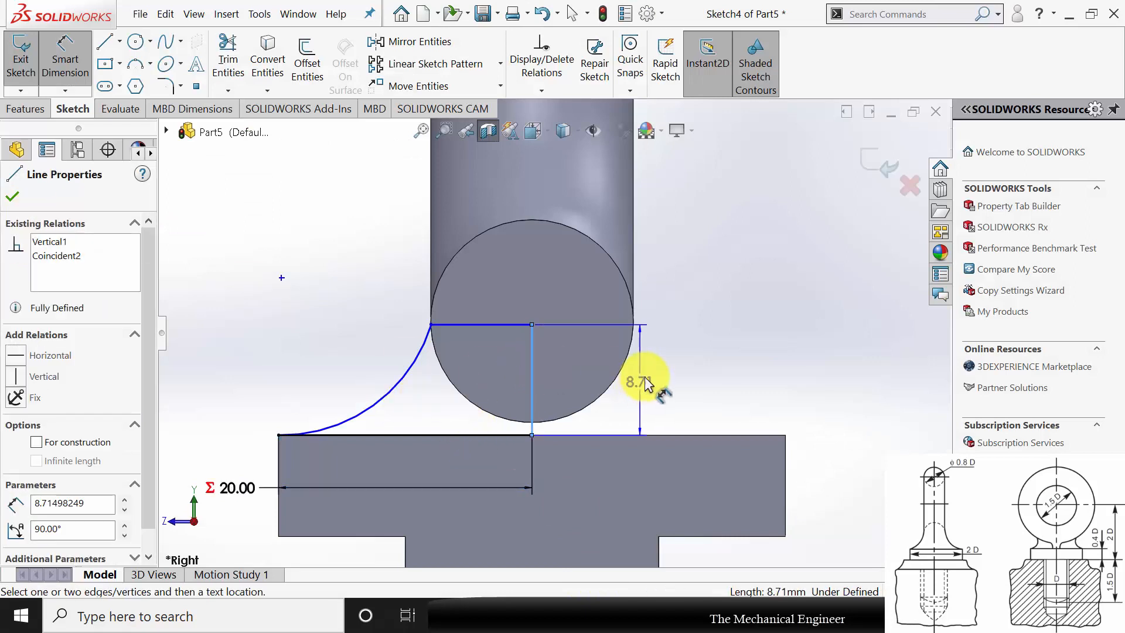
{"action": "left_click", "coordinate": [658, 374]}
{"action": "type", "text": "="}
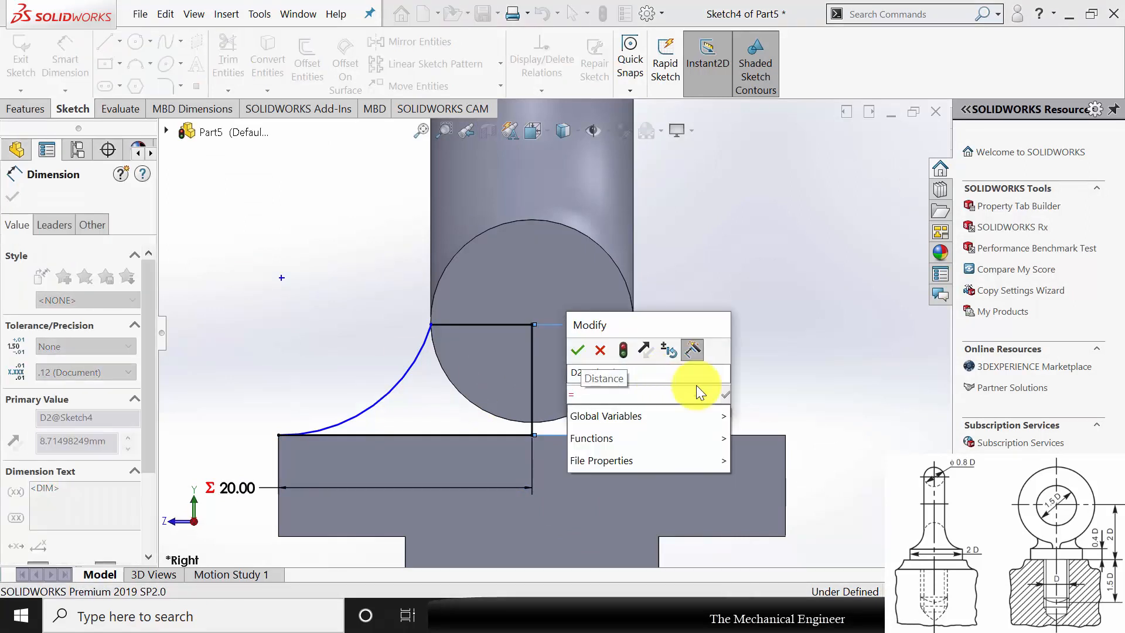
{"action": "mouse_move", "coordinate": [715, 417]}
{"action": "left_click", "coordinate": [769, 417]}
{"action": "type", "text": "*0."}
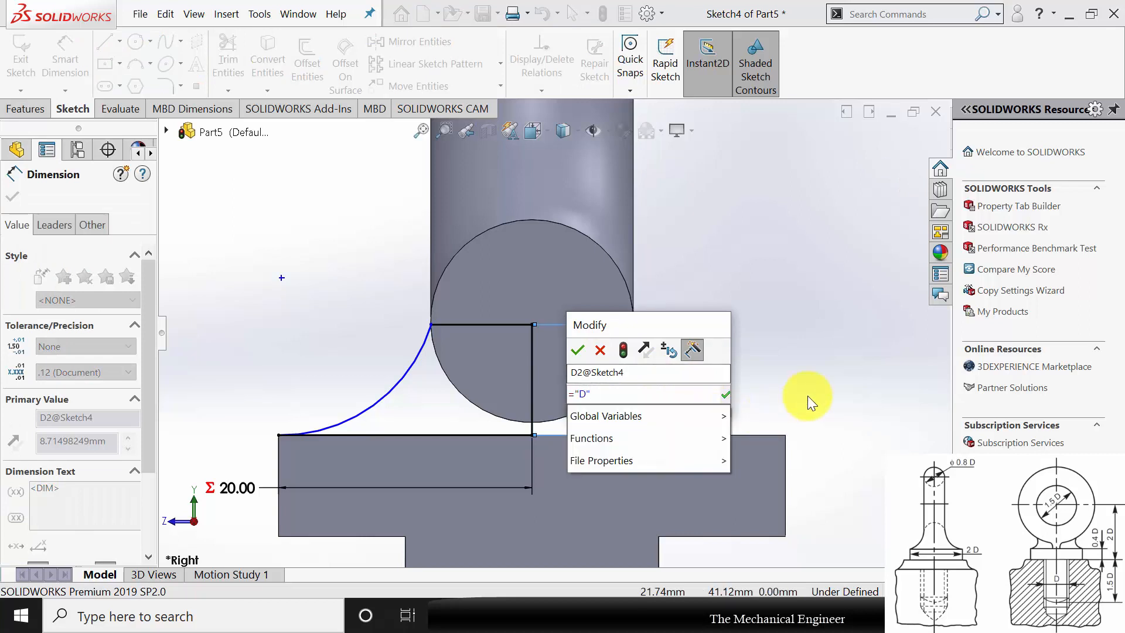
{"action": "type", "text": "45"}
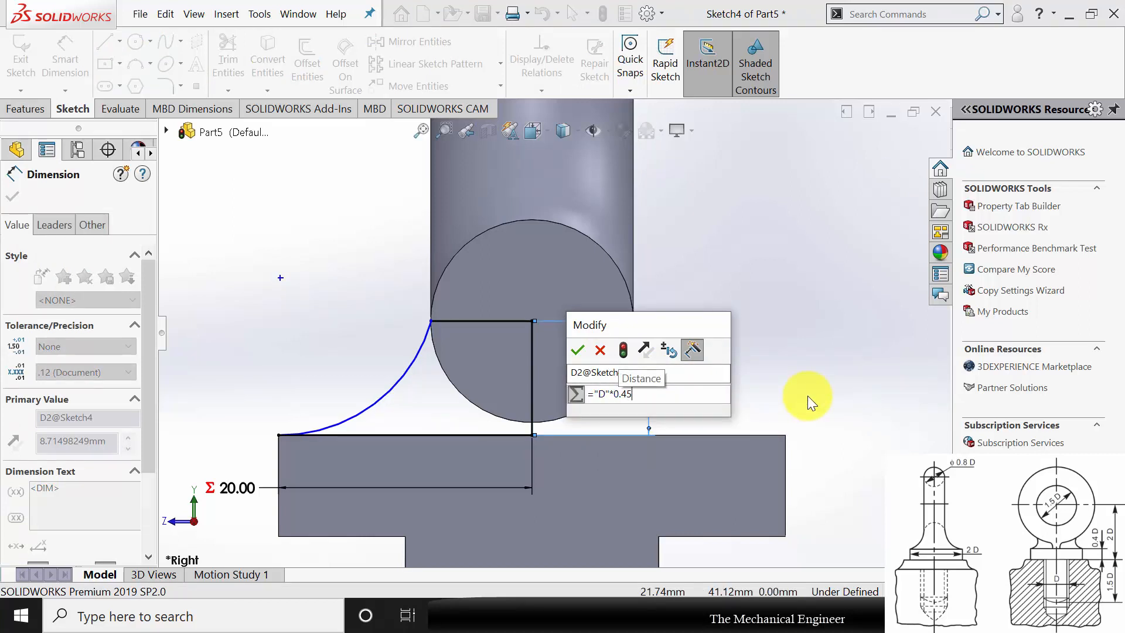
{"action": "left_click", "coordinate": [579, 351]}
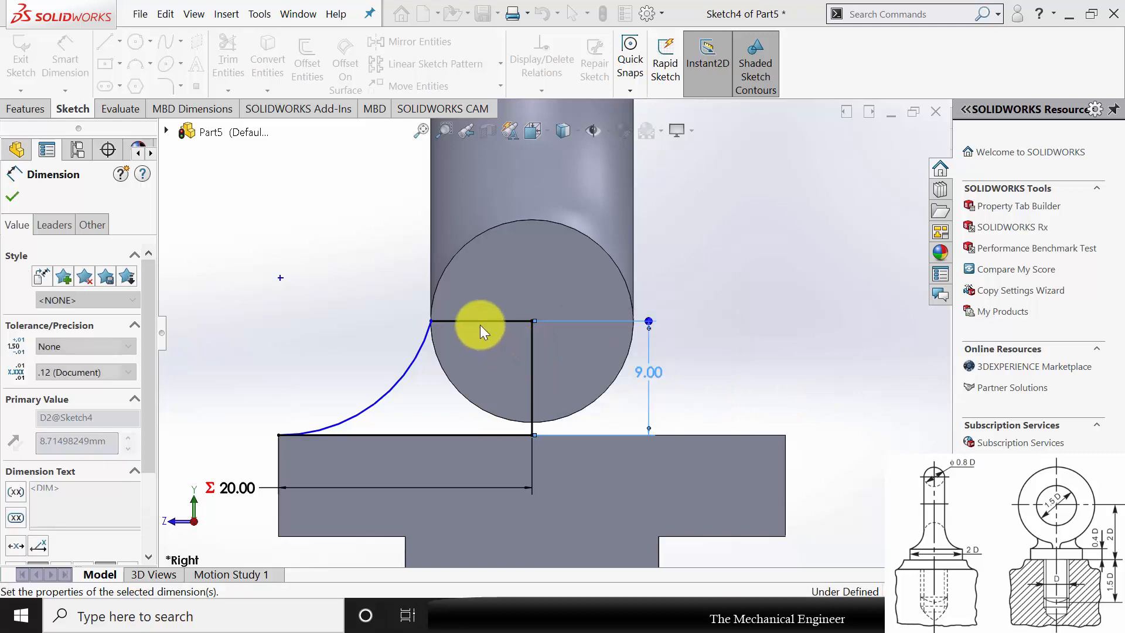
- Dimension the upper horizontal line of the neck sketch with the equation =("D"*0.4) and leave the dimension tool
{"action": "left_click", "coordinate": [603, 260]}
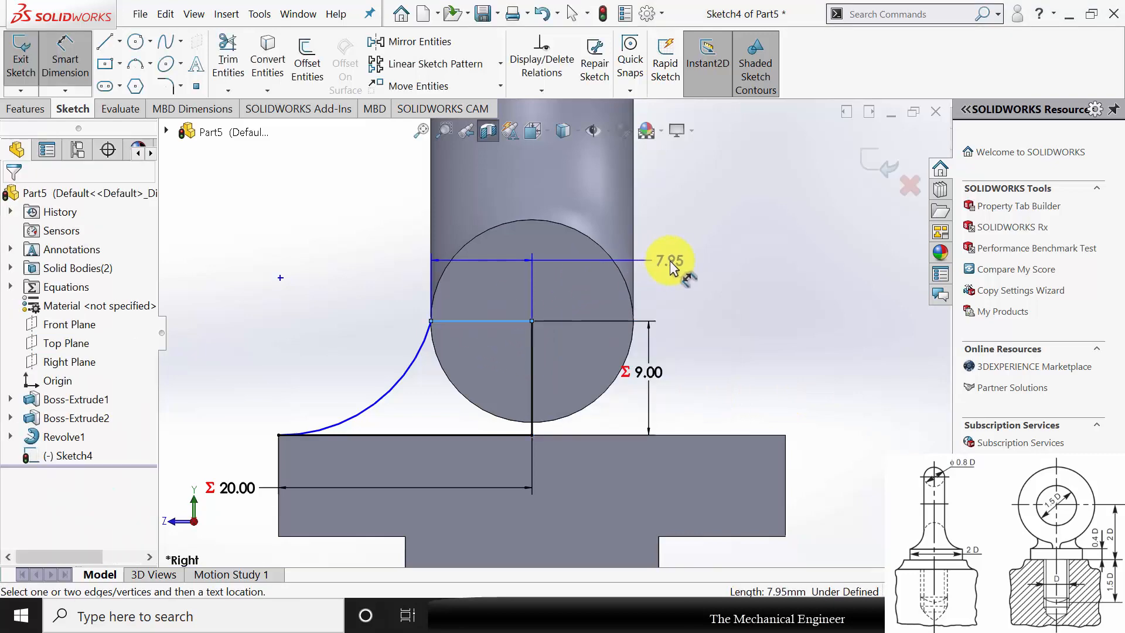
{"action": "left_click", "coordinate": [678, 270]}
{"action": "type", "text": "="}
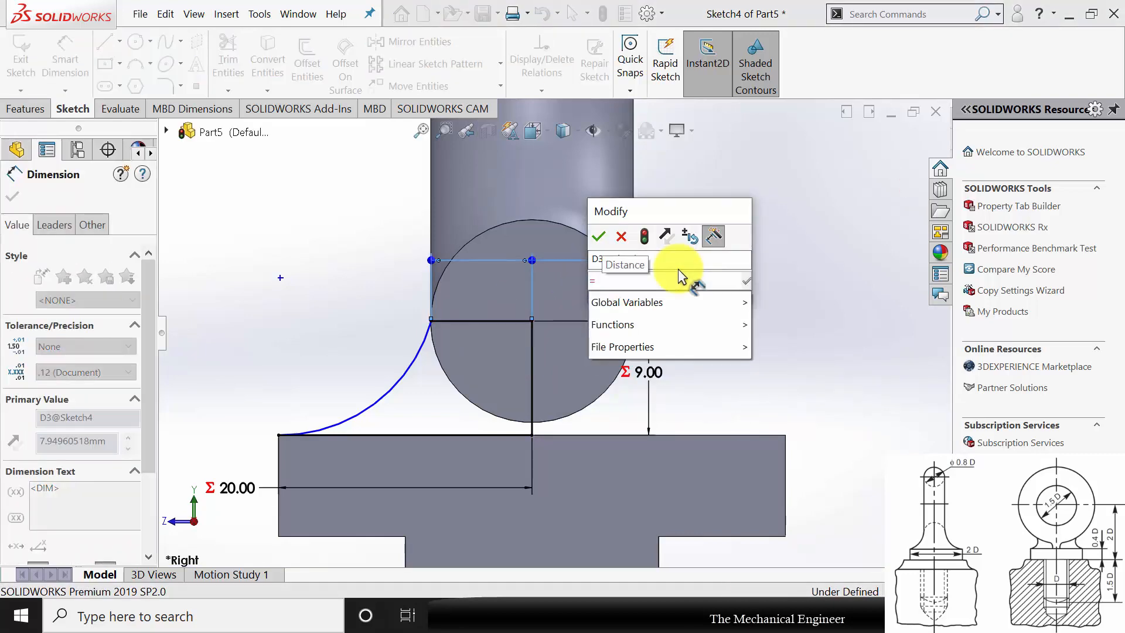
{"action": "type", "text": "("}
{"action": "mouse_move", "coordinate": [703, 311]}
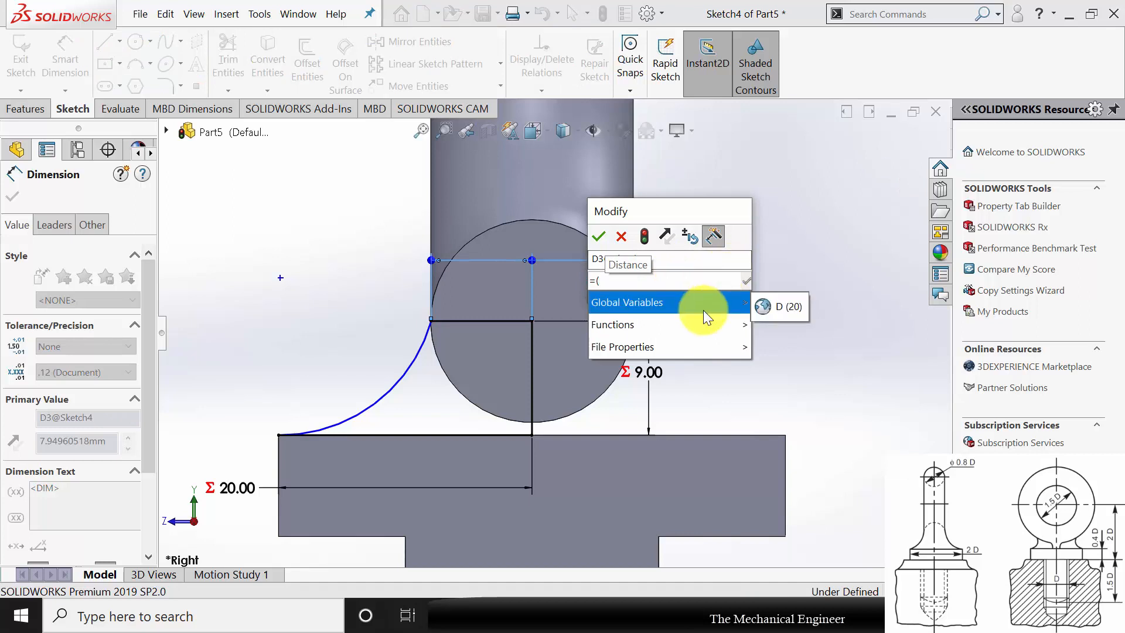
{"action": "left_click", "coordinate": [770, 311]}
{"action": "type", "text": "*0."}
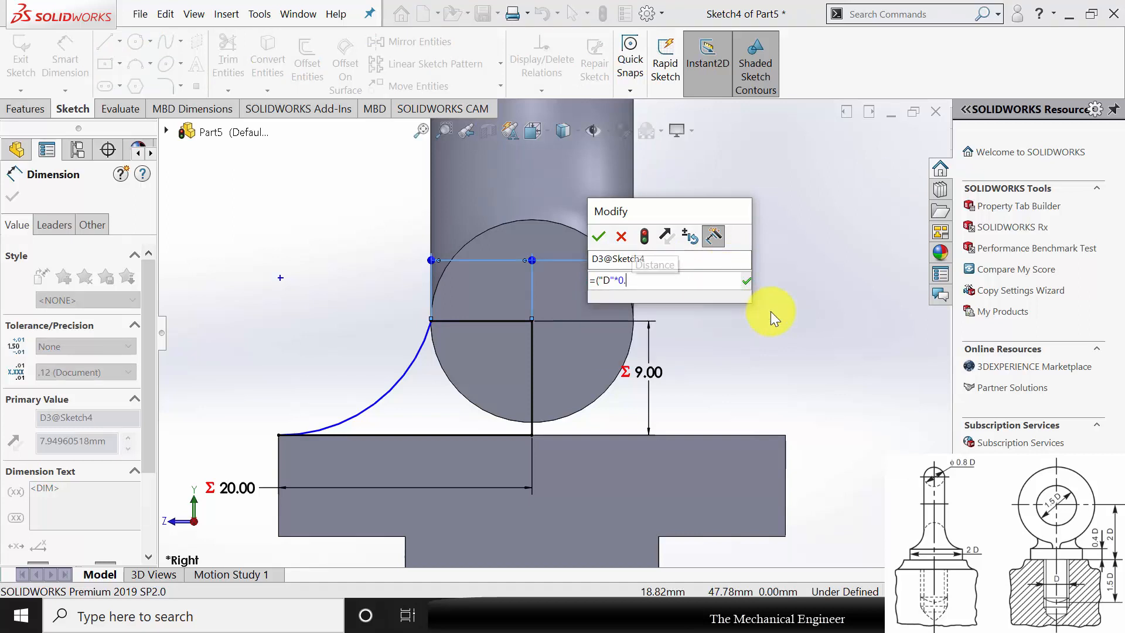
{"action": "type", "text": "4)"}
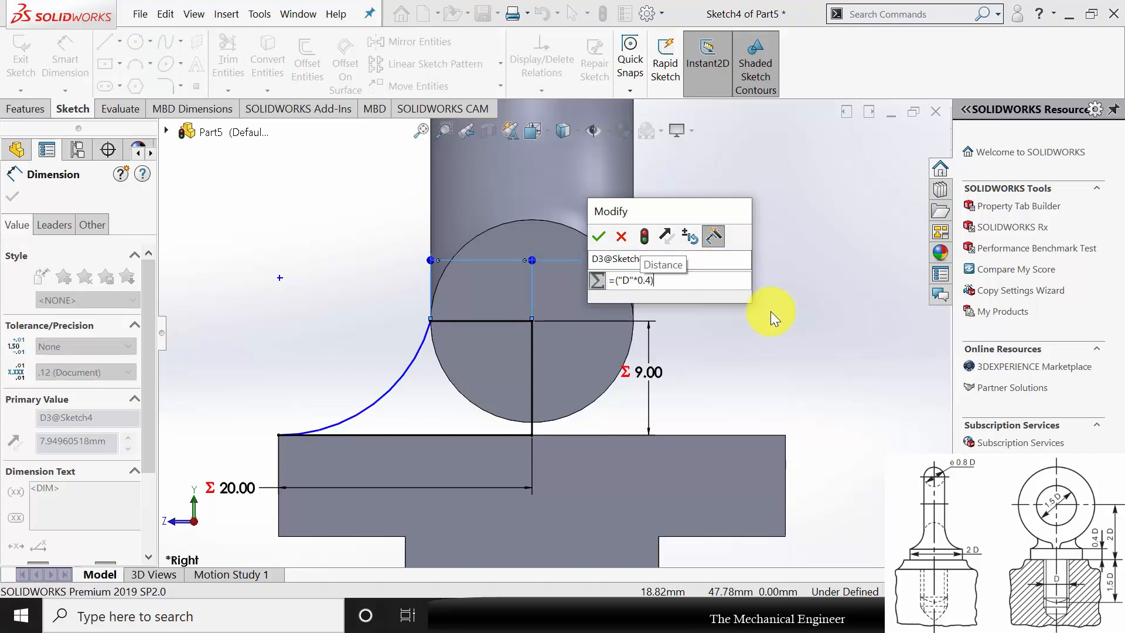
{"action": "left_click", "coordinate": [599, 236]}
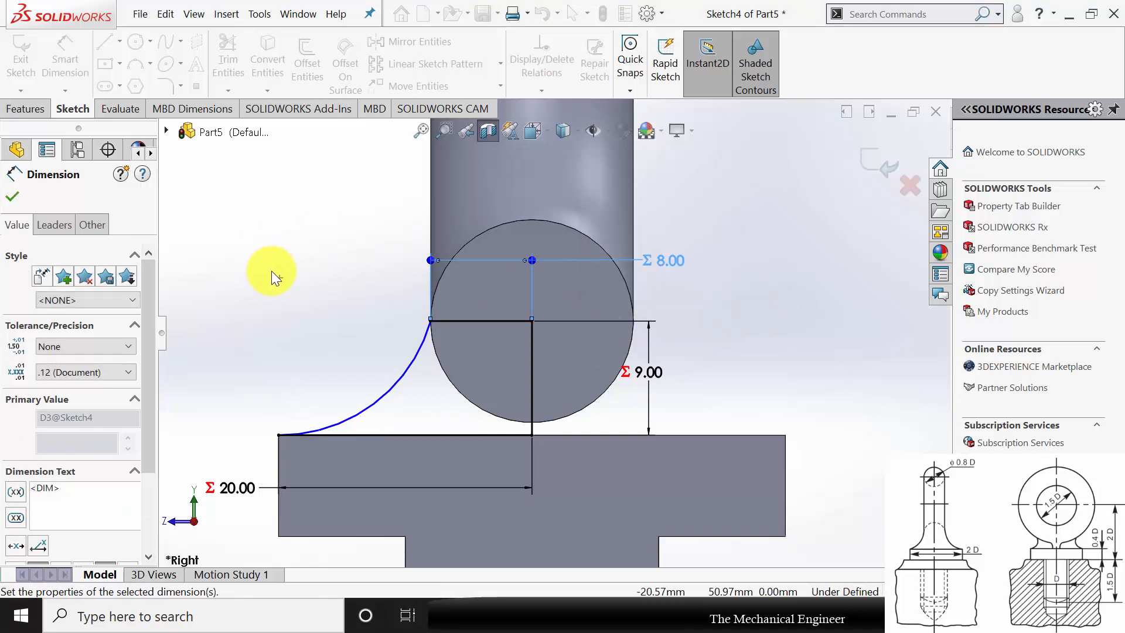
{"action": "key", "text": "Escape"}
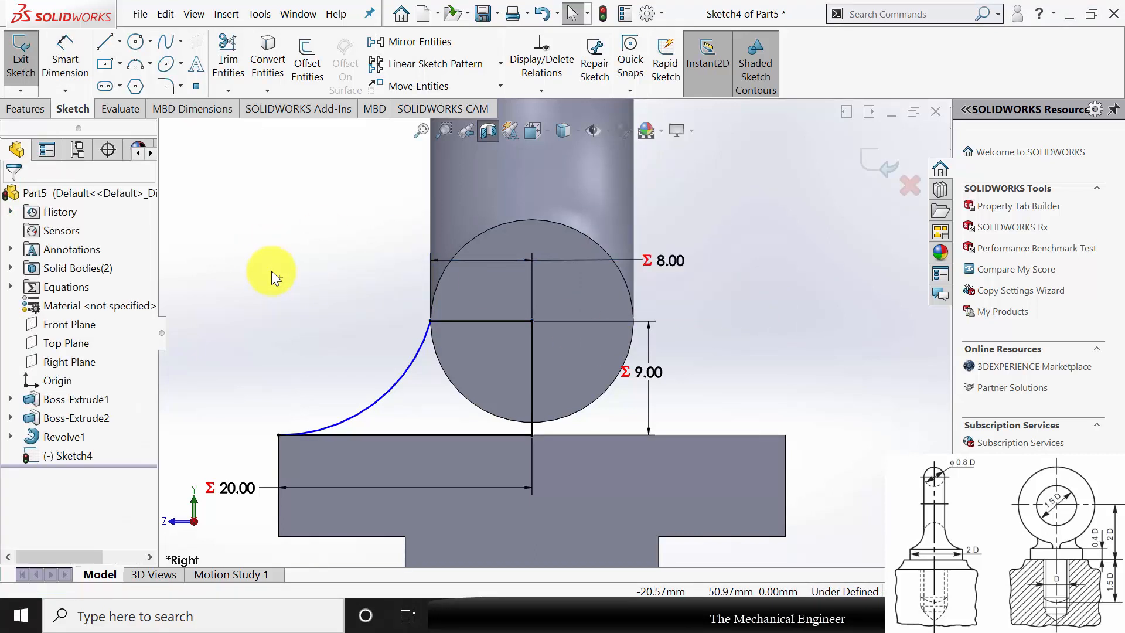
- Add a tangent relation between the neck arc and the bottom horizontal line
{"action": "left_click", "coordinate": [407, 450]}
{"action": "left_click", "coordinate": [405, 434], "text": "ctrl"}
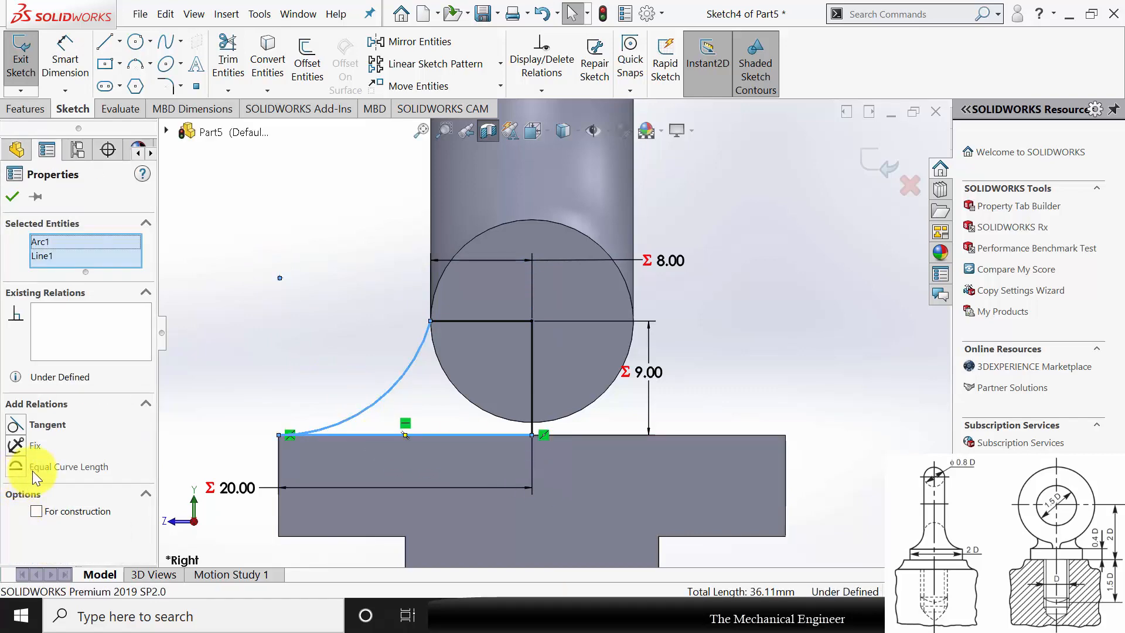
{"action": "left_click", "coordinate": [19, 421]}
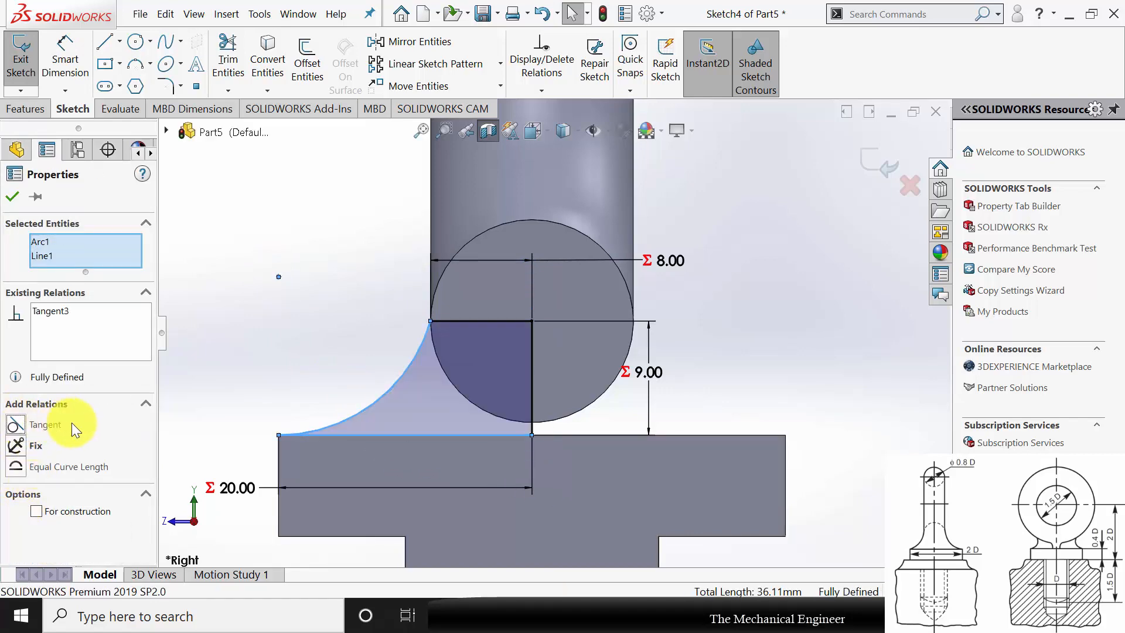
{"action": "left_click", "coordinate": [14, 197]}
- Revolve the neck profile 360 degrees about its vertical line, merging the result with the body
{"action": "left_click", "coordinate": [45, 109]}
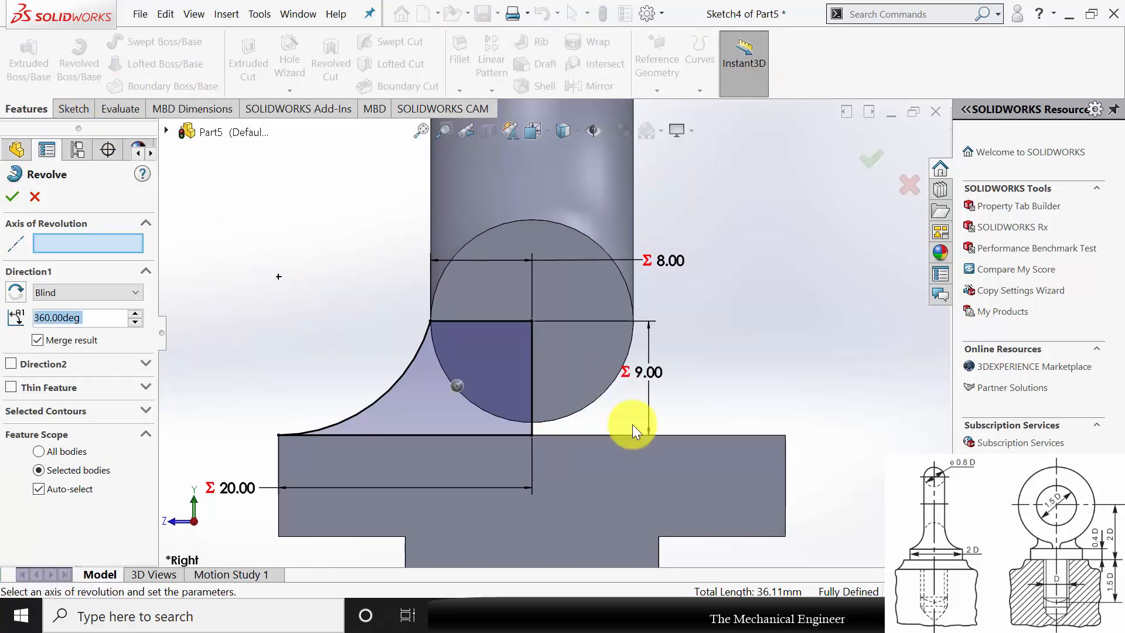
{"action": "left_click", "coordinate": [533, 354]}
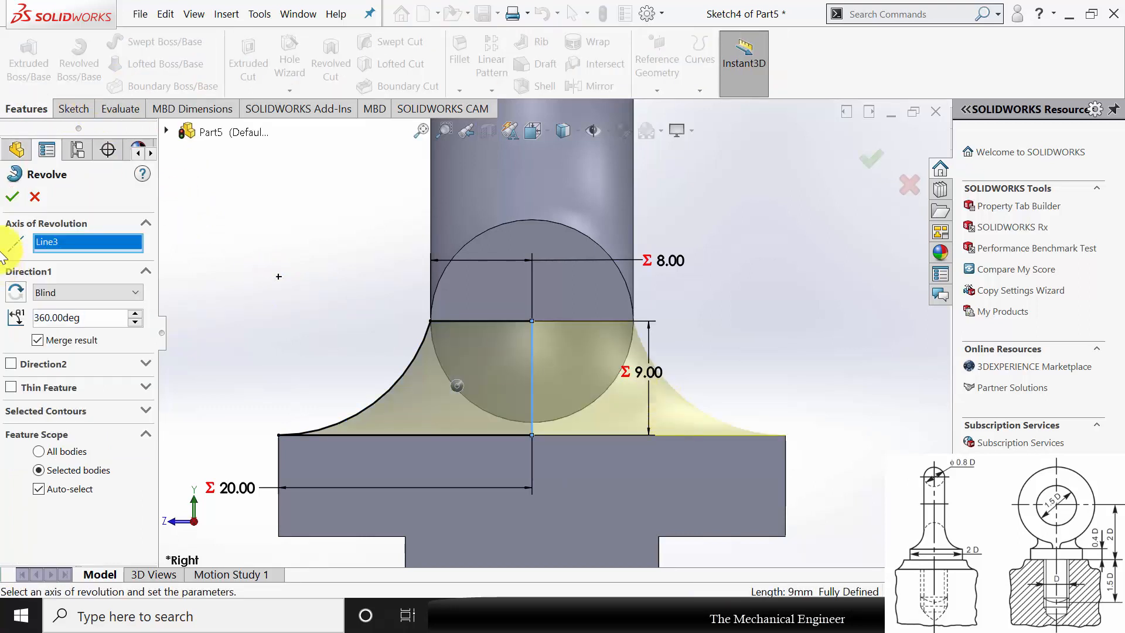
{"action": "left_click", "coordinate": [16, 205]}
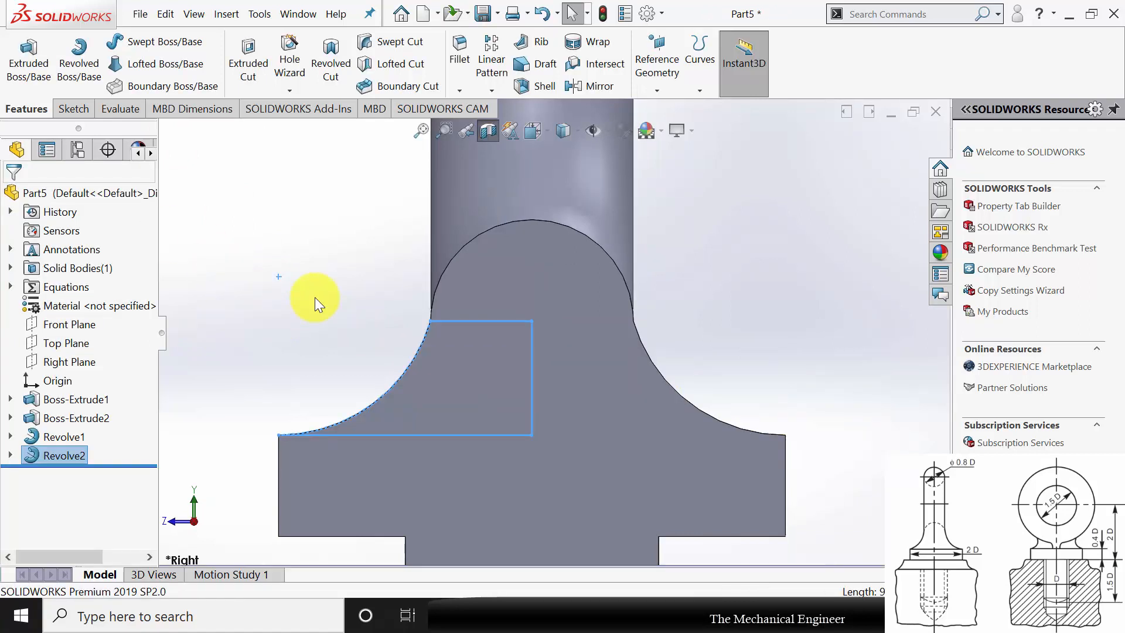
{"action": "left_click", "coordinate": [315, 298]}
- Turn off the section view to show the whole eye bolt
{"action": "scroll", "coordinate": [498, 377], "scroll_direction": "up", "scroll_amount": 4}
{"action": "scroll", "coordinate": [498, 377], "scroll_direction": "up", "scroll_amount": 1}
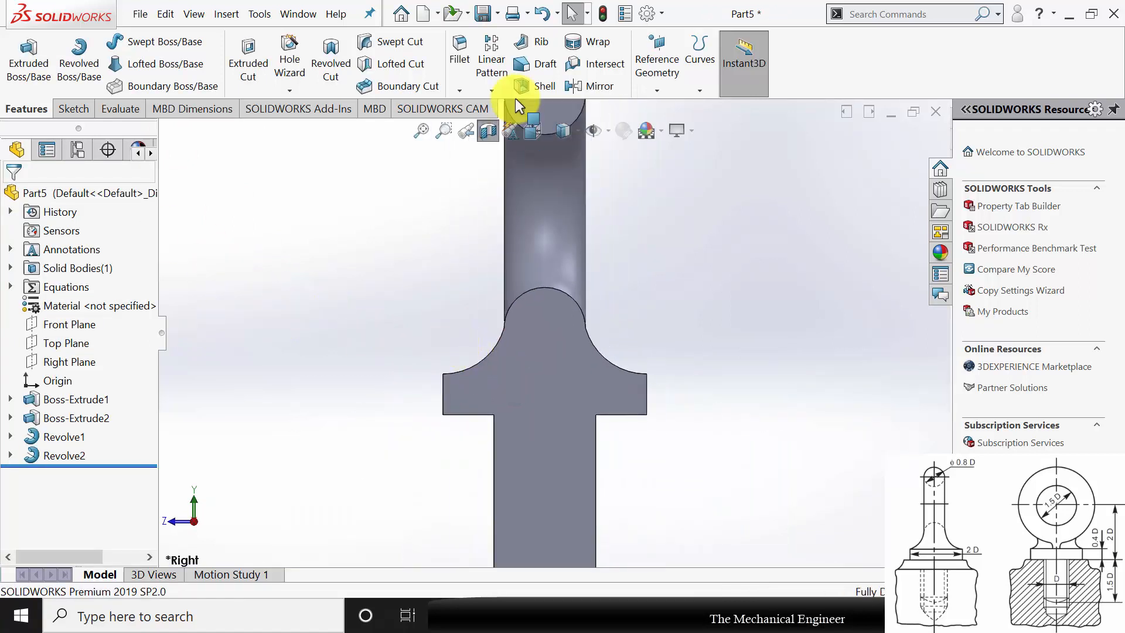
{"action": "left_click", "coordinate": [491, 139]}
{"action": "scroll", "coordinate": [453, 353], "scroll_direction": "up", "scroll_amount": 3}
{"action": "middle_click_drag", "start_coordinate": [452, 353], "coordinate": [532, 345]}
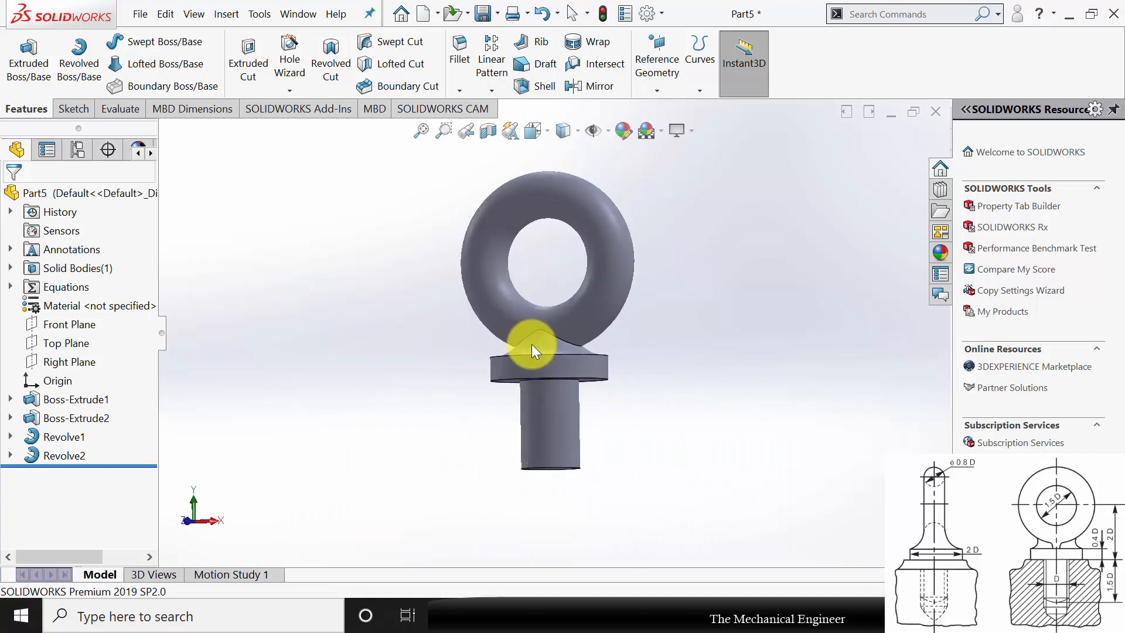
- Start a Thread feature on the shank's bottom circular edge, ending up to the collar's underside face
{"action": "left_click", "coordinate": [295, 91]}
{"action": "left_click", "coordinate": [320, 149]}
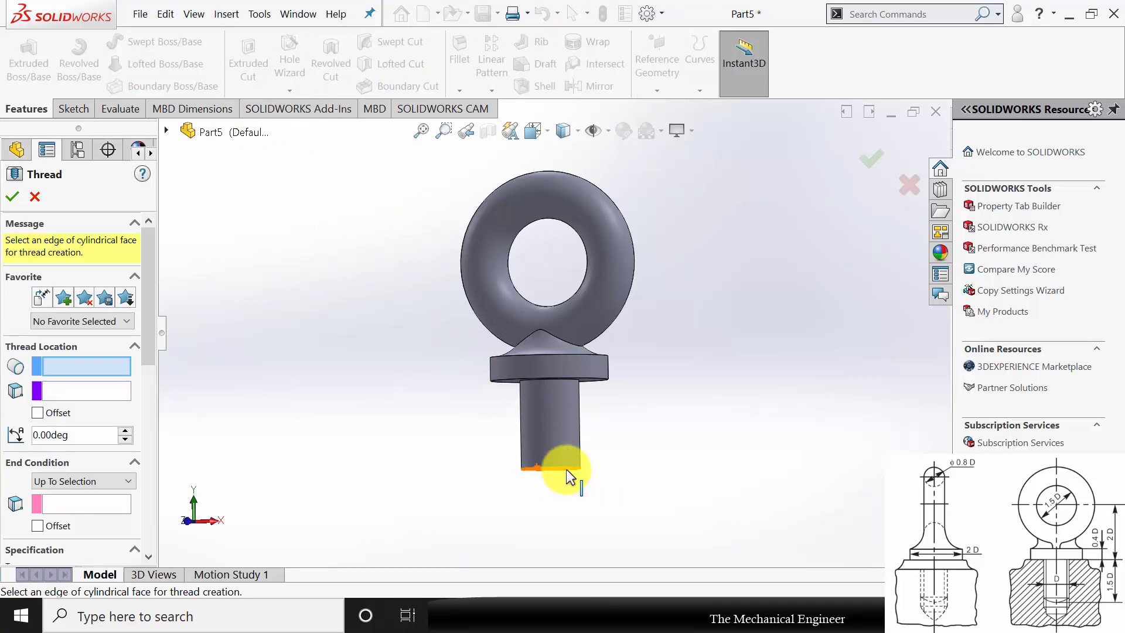
{"action": "scroll", "coordinate": [568, 465], "scroll_direction": "down", "scroll_amount": 4}
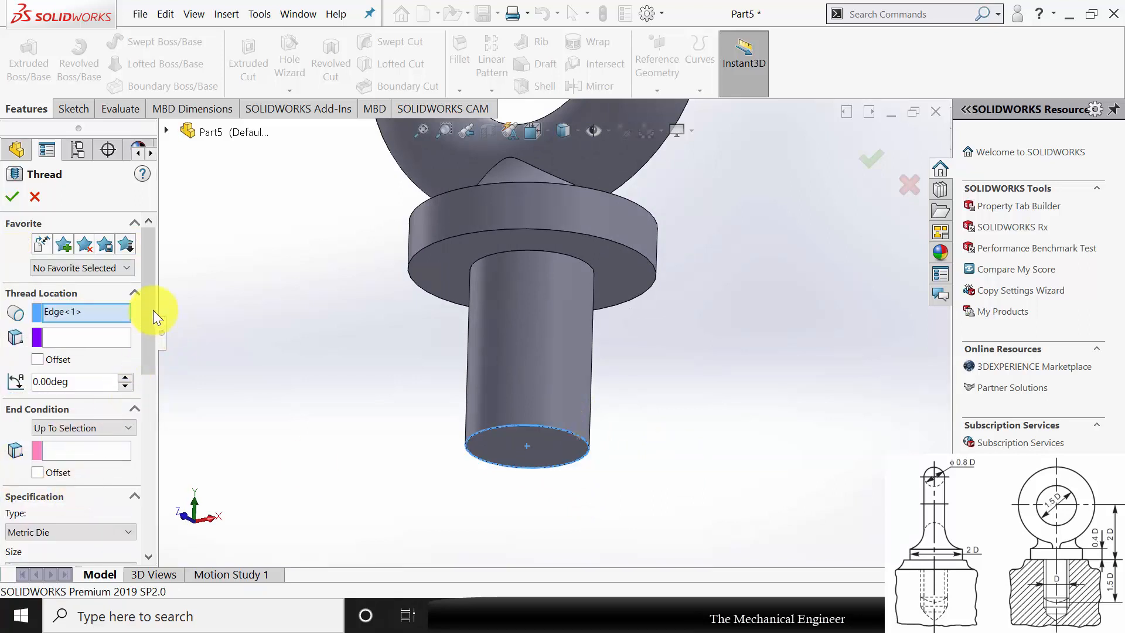
{"action": "left_click_drag", "start_coordinate": [150, 307], "coordinate": [153, 348]}
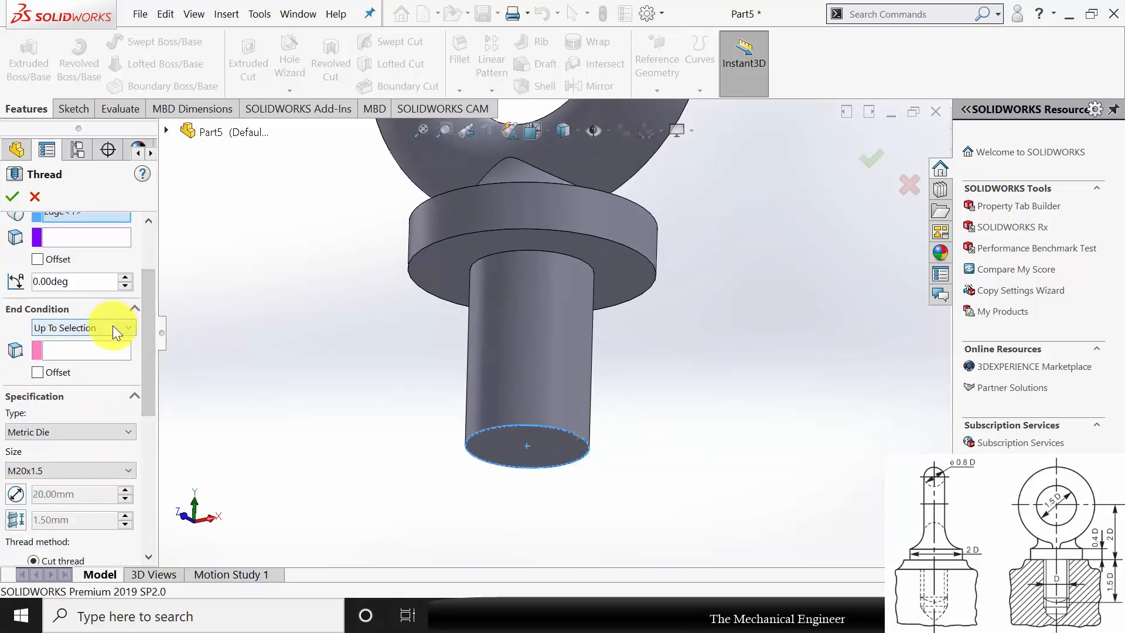
{"action": "left_click", "coordinate": [108, 350]}
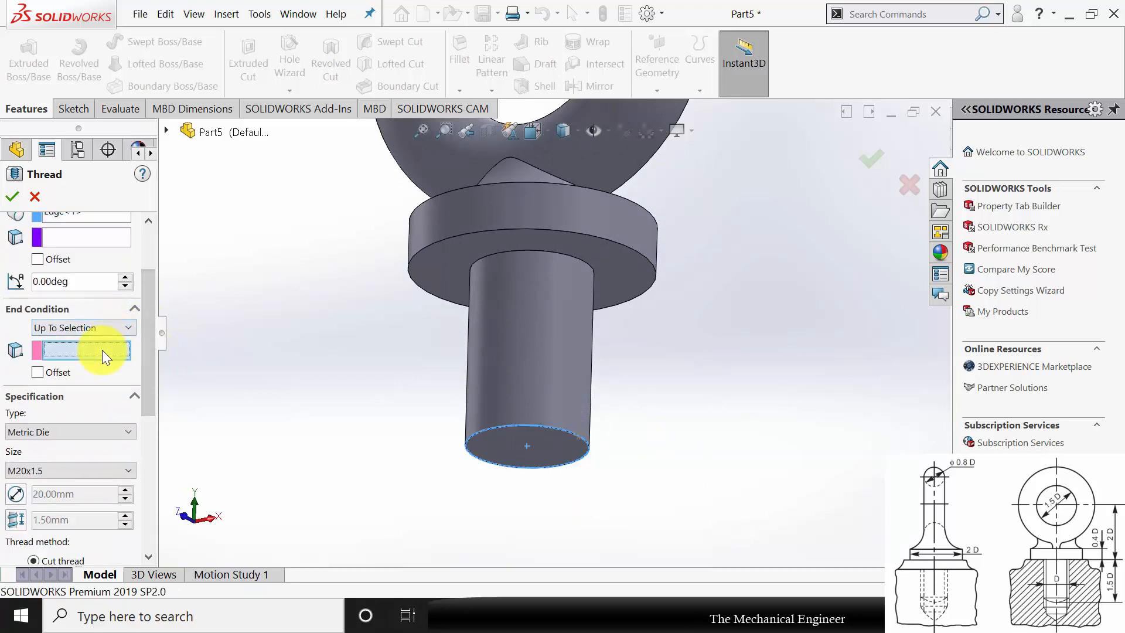
{"action": "left_click", "coordinate": [613, 266]}
- Override the thread diameter with the equation ="D"
{"action": "left_click_drag", "start_coordinate": [146, 339], "coordinate": [158, 393]}
{"action": "left_click", "coordinate": [15, 374]}
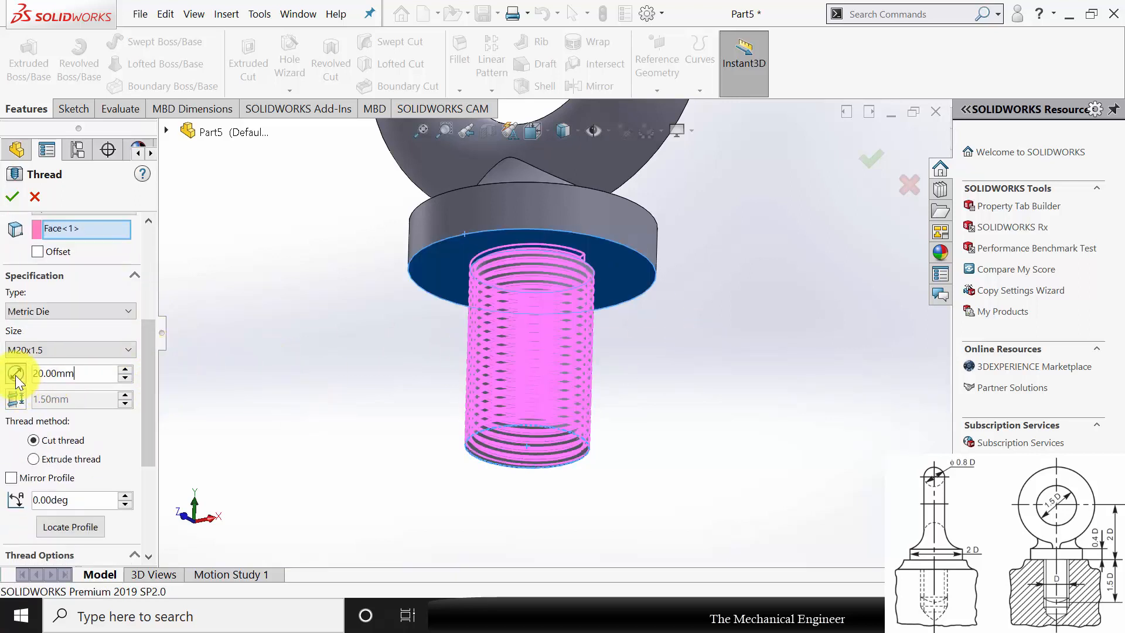
{"action": "left_click_drag", "start_coordinate": [94, 378], "coordinate": [13, 373]}
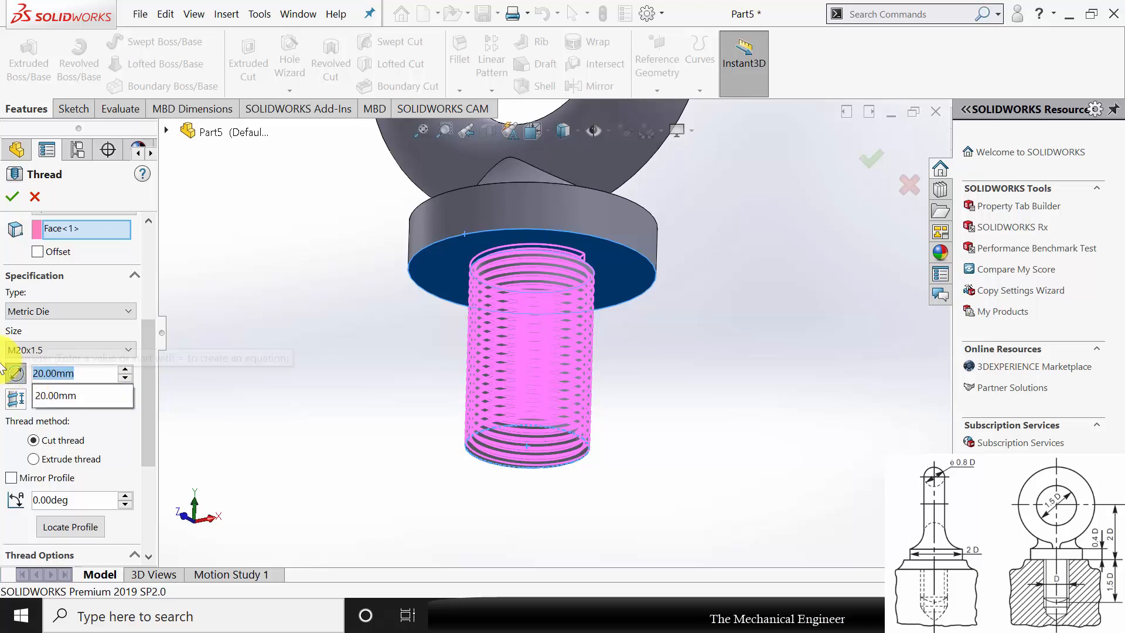
{"action": "type", "text": "="}
{"action": "mouse_move", "coordinate": [52, 395]}
{"action": "left_click", "coordinate": [168, 399]}
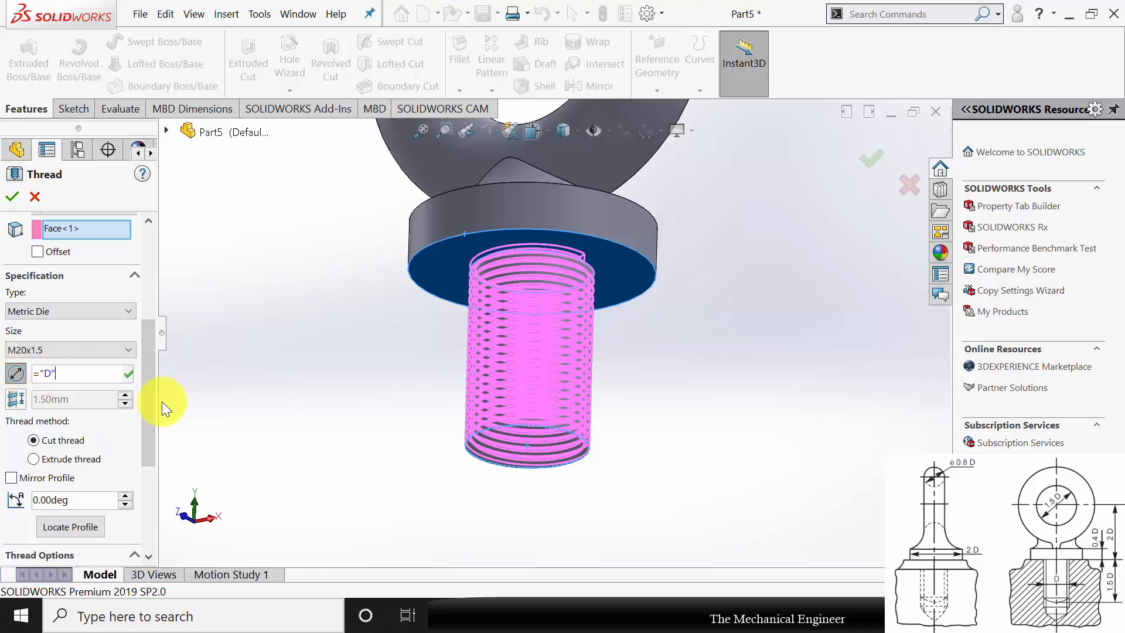
- Override the thread pitch with the equation ="D"/10 and create the cut thread on the shank
{"action": "left_click", "coordinate": [23, 398]}
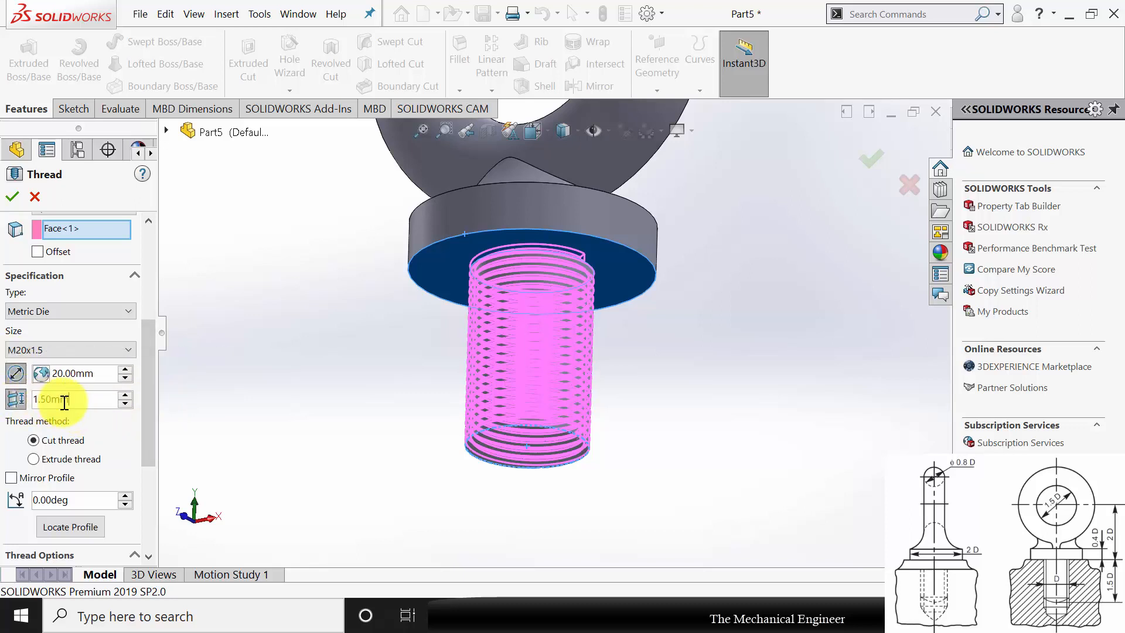
{"action": "left_click_drag", "start_coordinate": [72, 405], "coordinate": [2, 400]}
{"action": "type", "text": "="}
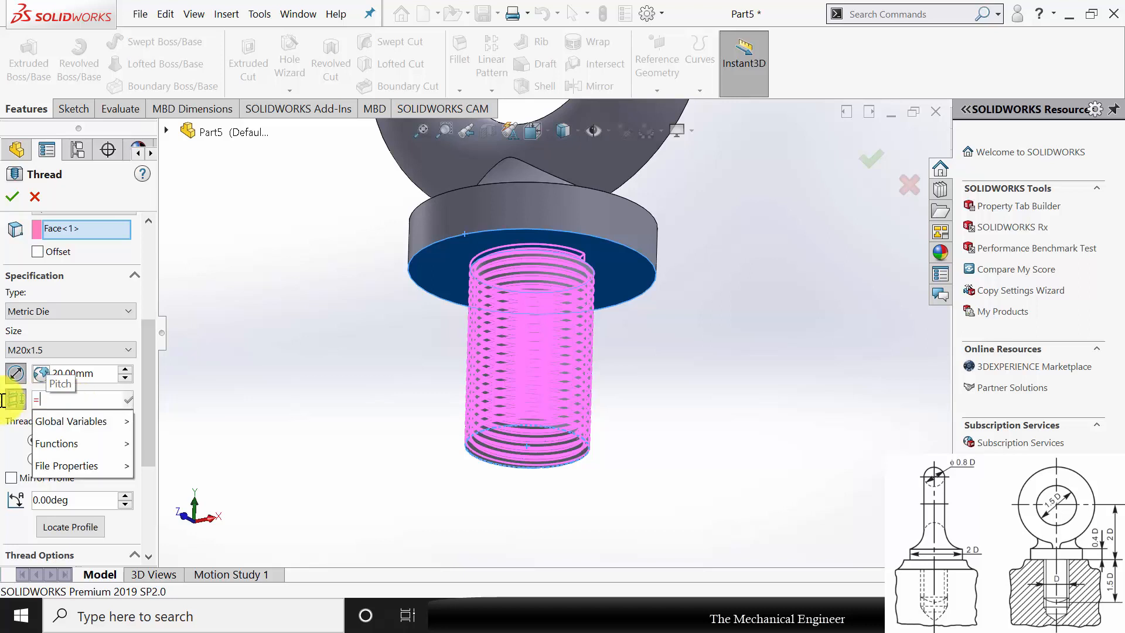
{"action": "mouse_move", "coordinate": [107, 418]}
{"action": "left_click", "coordinate": [155, 423]}
{"action": "type", "text": "/10"}
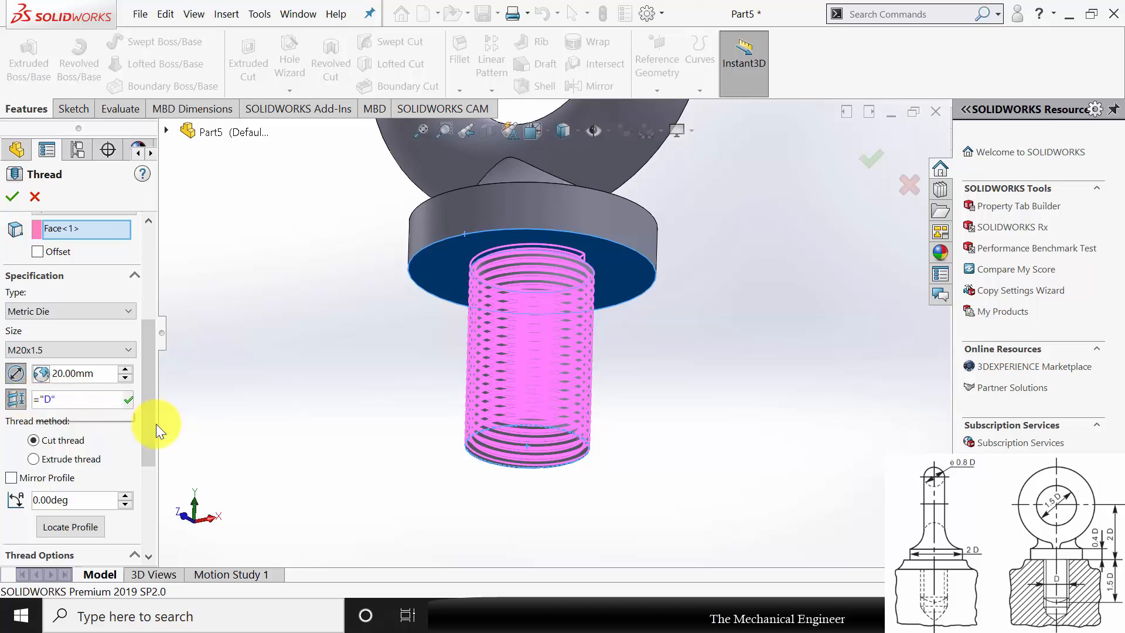
{"action": "key", "text": "Return"}
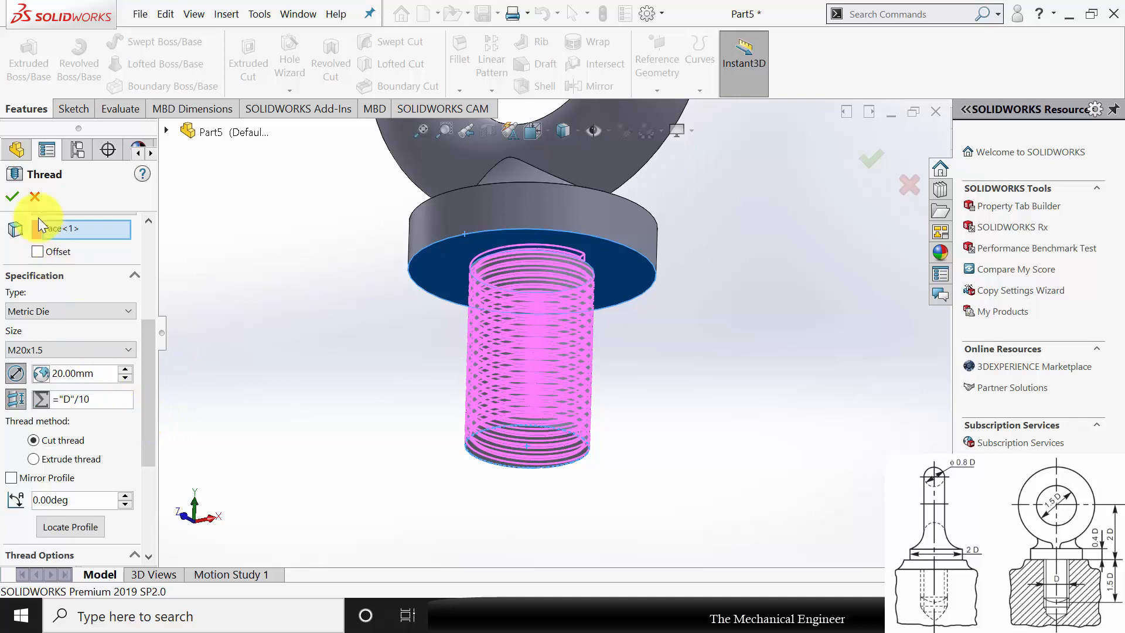
{"action": "left_click", "coordinate": [13, 197]}
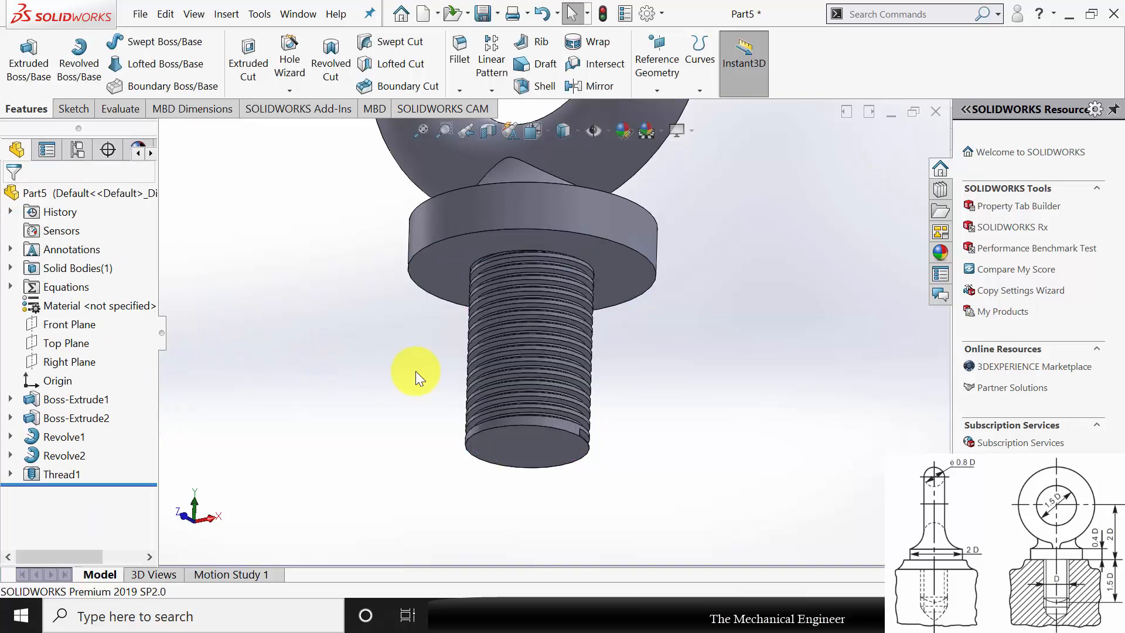
- Assign Cast Alloy Steel as the material of the eye bolt
{"action": "scroll", "coordinate": [555, 320], "scroll_direction": "up", "scroll_amount": 1}
{"action": "middle_click_drag", "start_coordinate": [558, 313], "coordinate": [572, 311]}
{"action": "scroll", "coordinate": [566, 237], "scroll_direction": "down", "scroll_amount": 3}
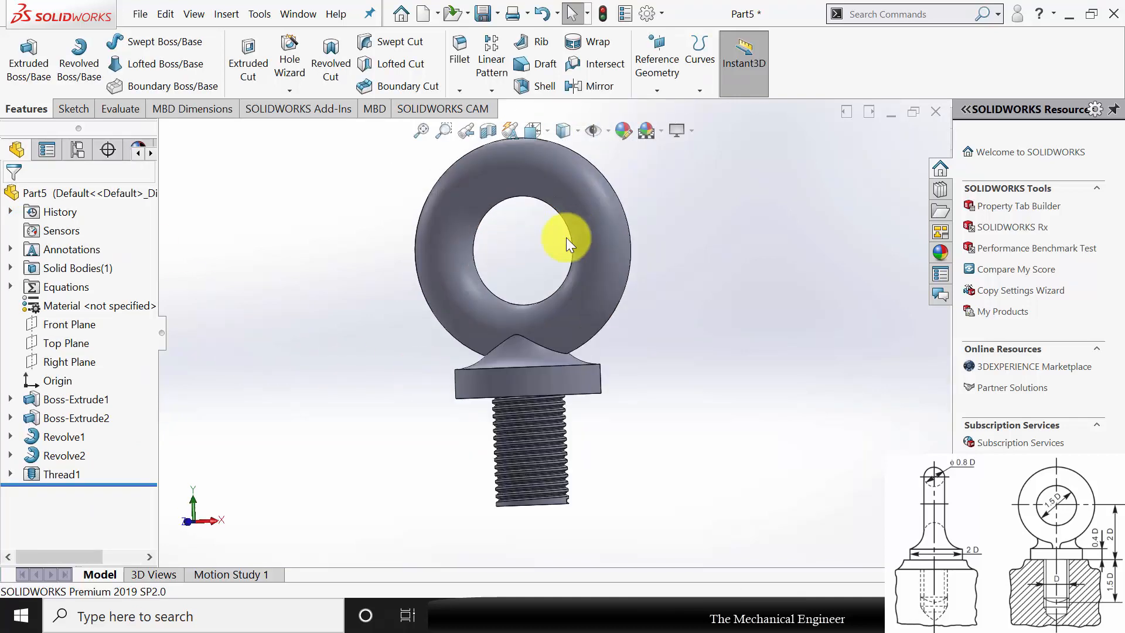
{"action": "right_click", "coordinate": [81, 306]}
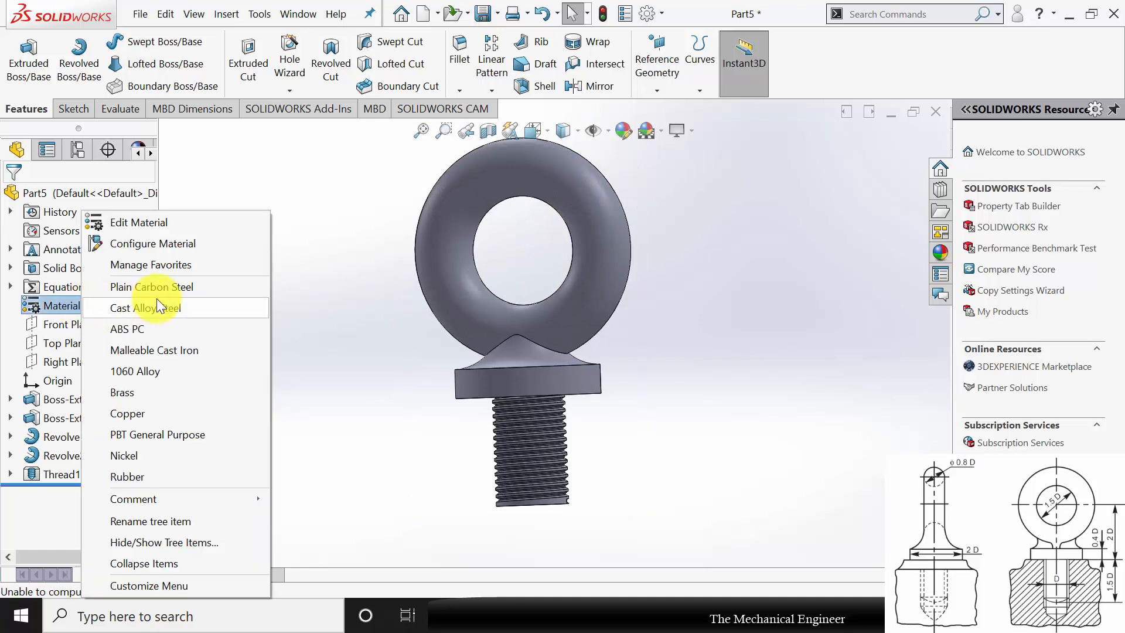
{"action": "left_click", "coordinate": [167, 307]}
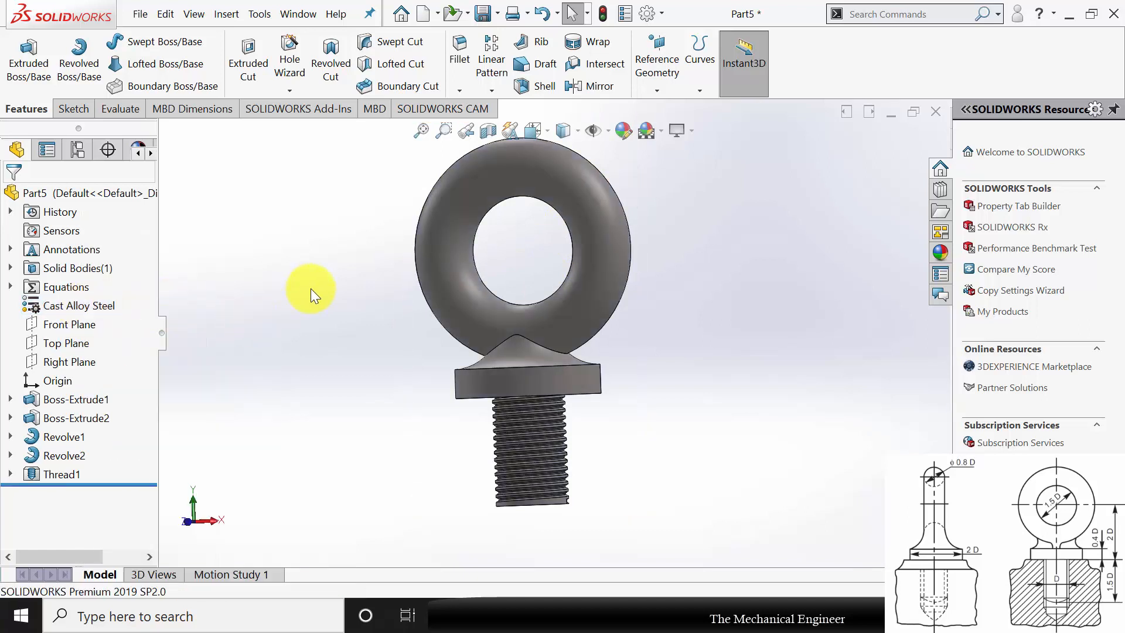
{"action": "scroll", "coordinate": [480, 340], "scroll_direction": "up", "scroll_amount": 1}
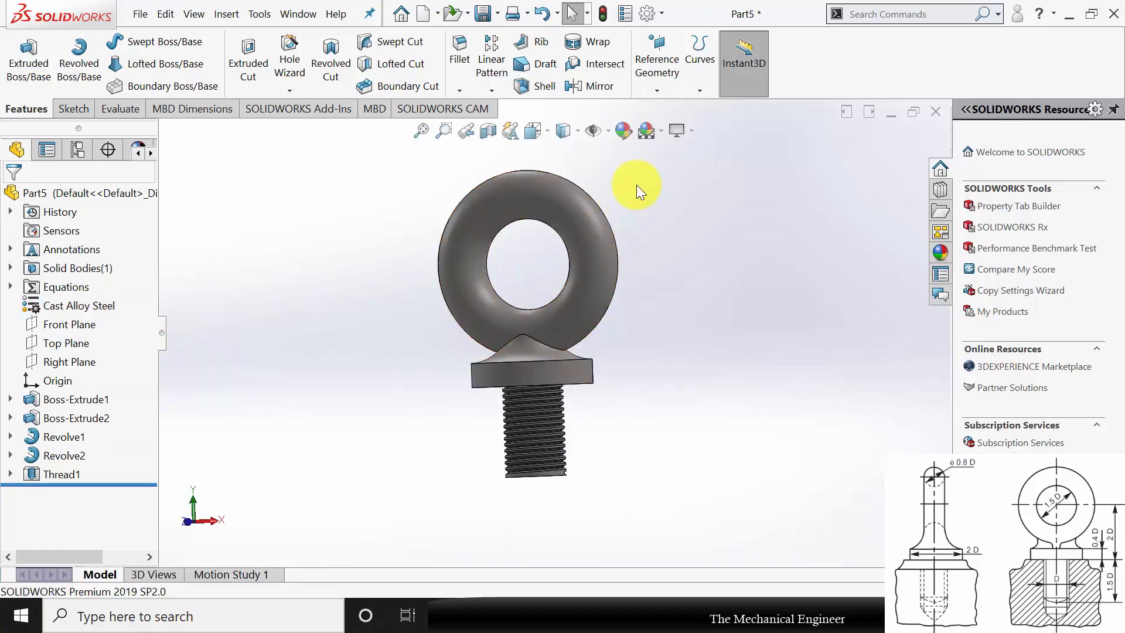
- Set the global variable D to 25 in the equations and rebuild the eye bolt at the new size
{"action": "middle_click_drag", "start_coordinate": [641, 233], "coordinate": [544, 297]}
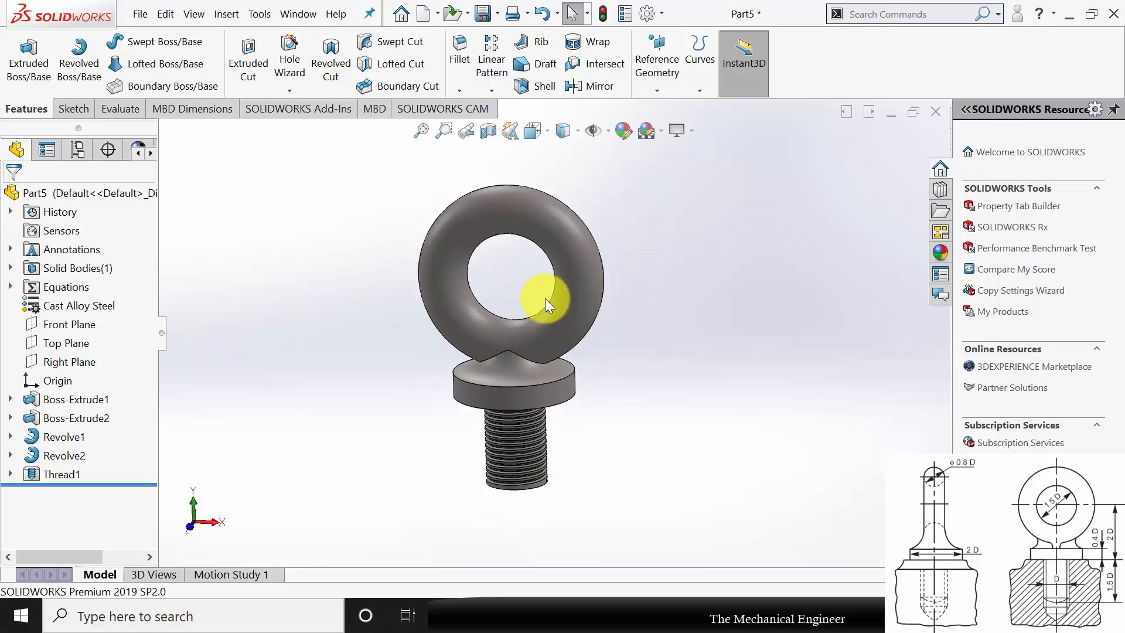
{"action": "left_click", "coordinate": [257, 17]}
{"action": "left_click", "coordinate": [336, 554]}
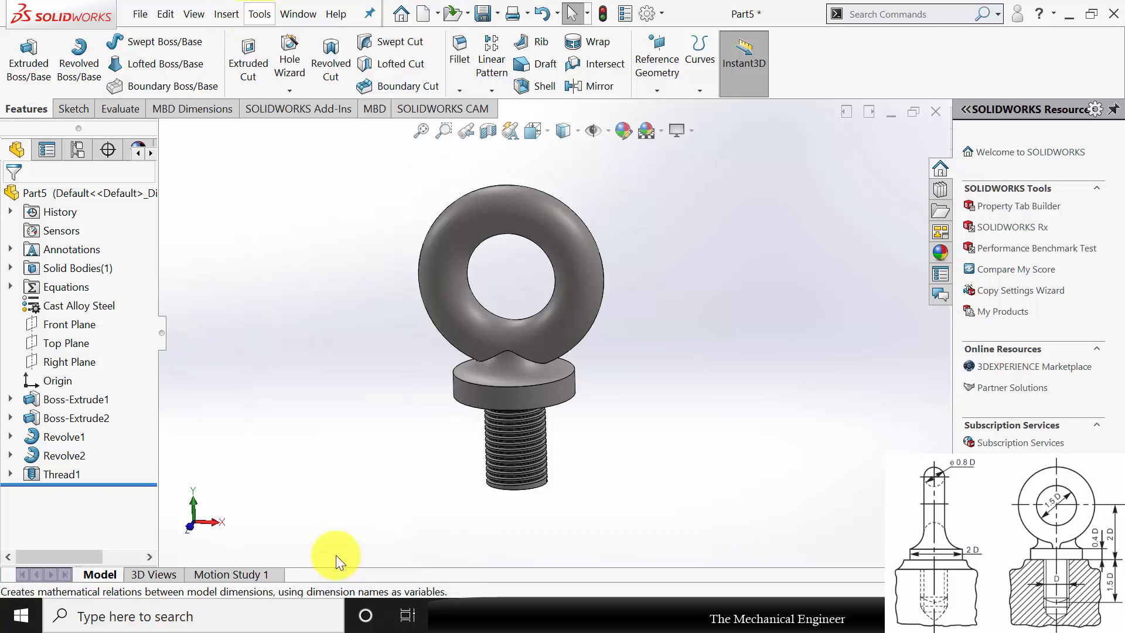
{"action": "left_click", "coordinate": [241, 109]}
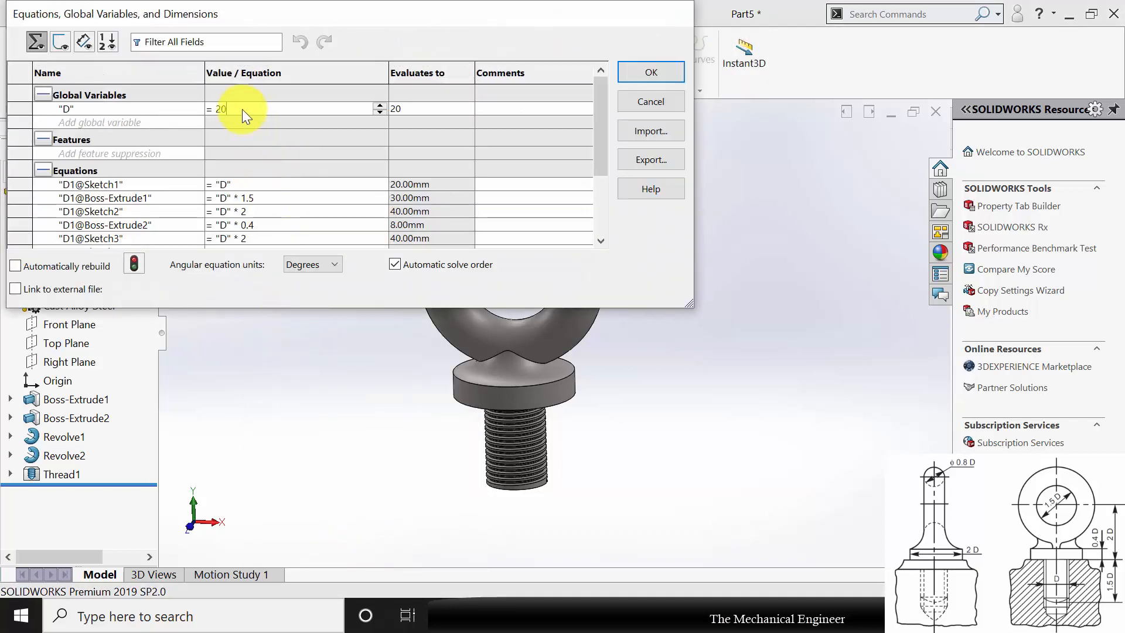
{"action": "key", "text": "BackSpace"}
{"action": "key", "text": "BackSpace"}
{"action": "type", "text": "25"}
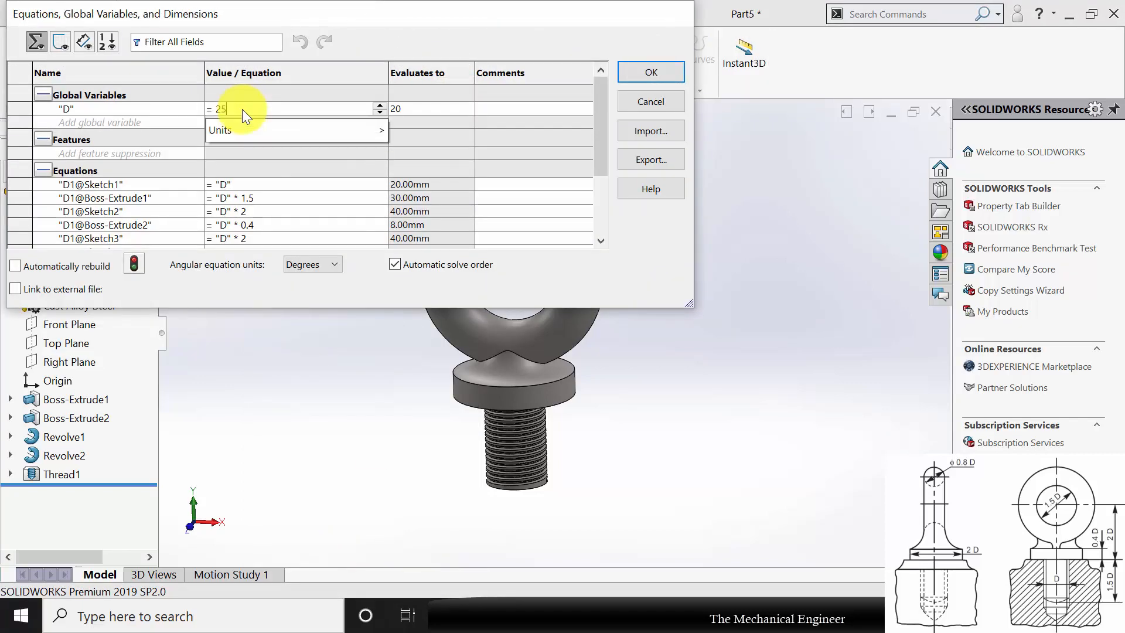
{"action": "key", "text": "Return"}
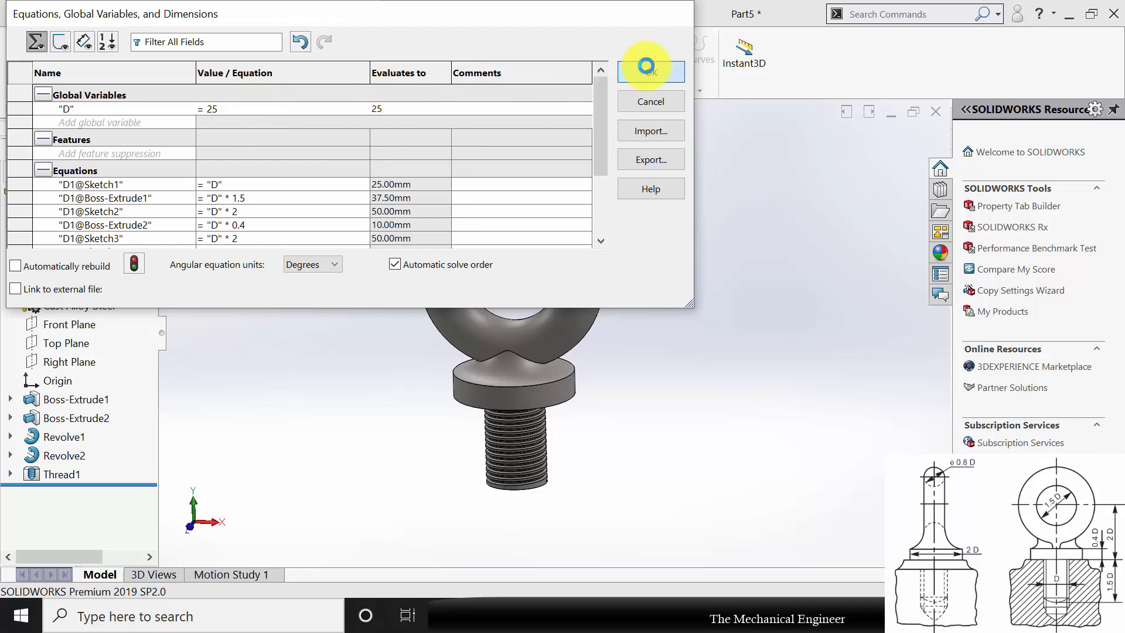
{"action": "left_click", "coordinate": [645, 68]}
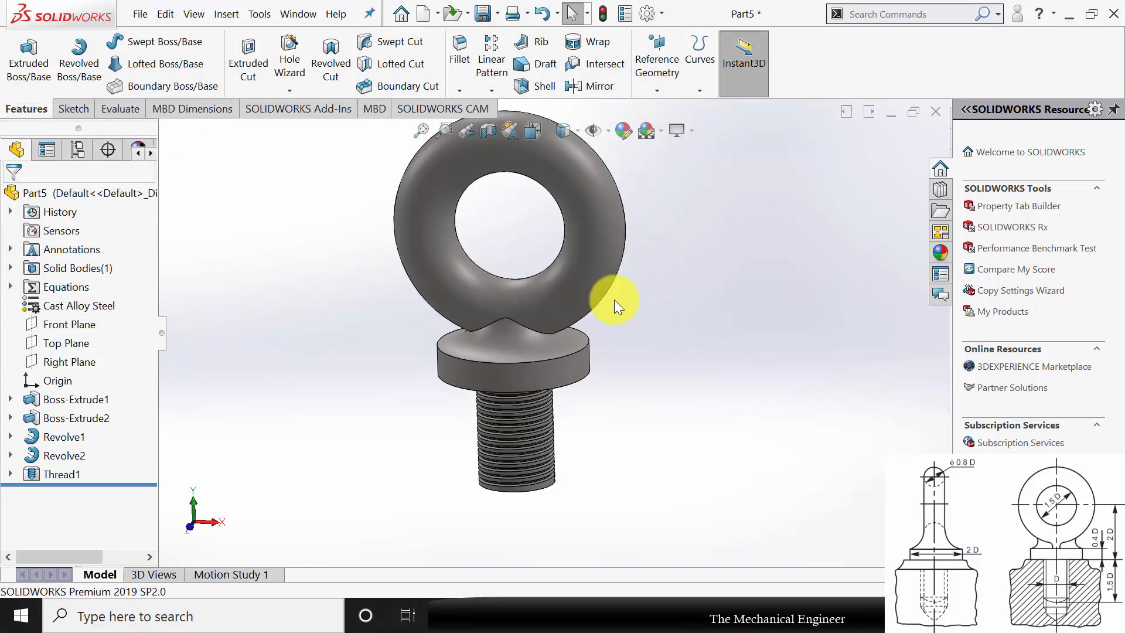
{"action": "scroll", "coordinate": [563, 281], "scroll_direction": "up", "scroll_amount": 2}
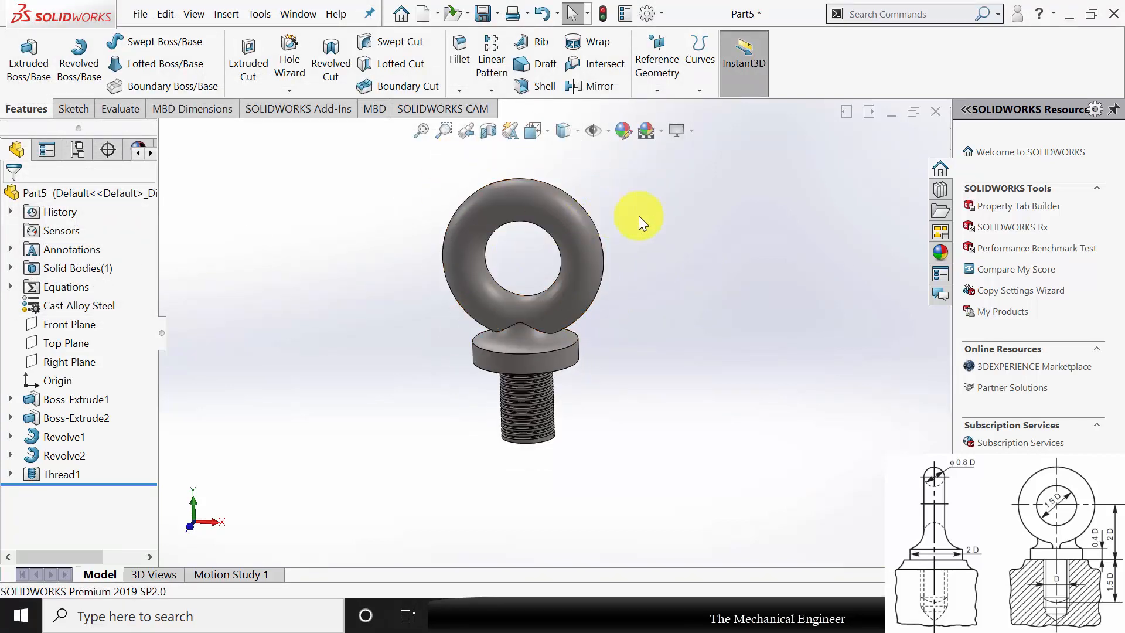
{"action": "scroll", "coordinate": [638, 251], "scroll_direction": "up", "scroll_amount": 1}
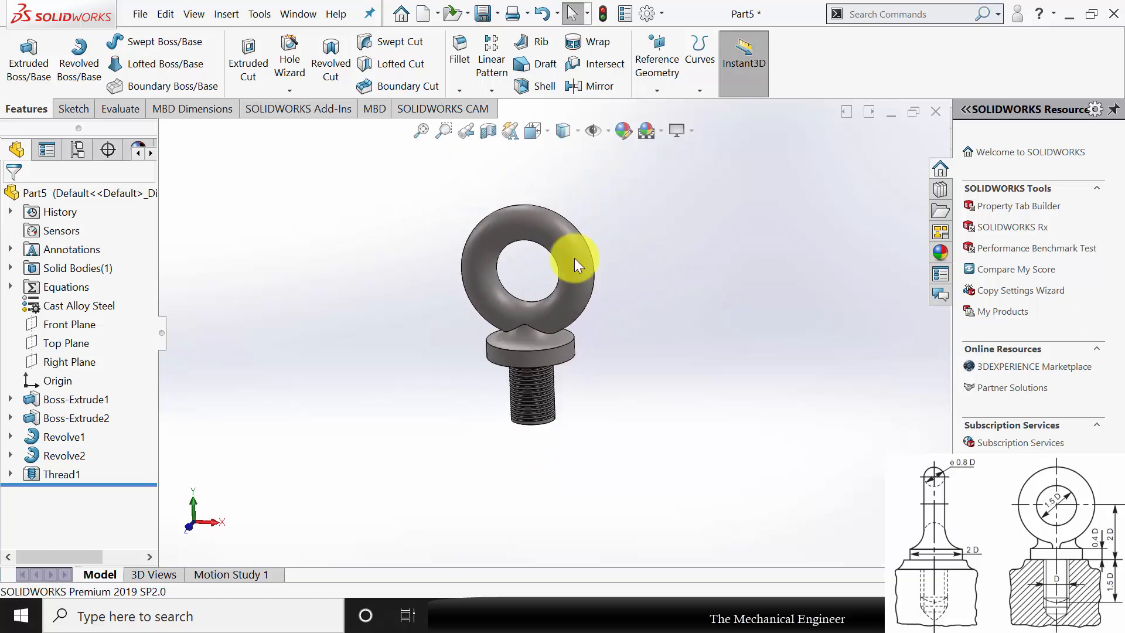
{"action": "scroll", "coordinate": [585, 234], "scroll_direction": "down", "scroll_amount": 1}
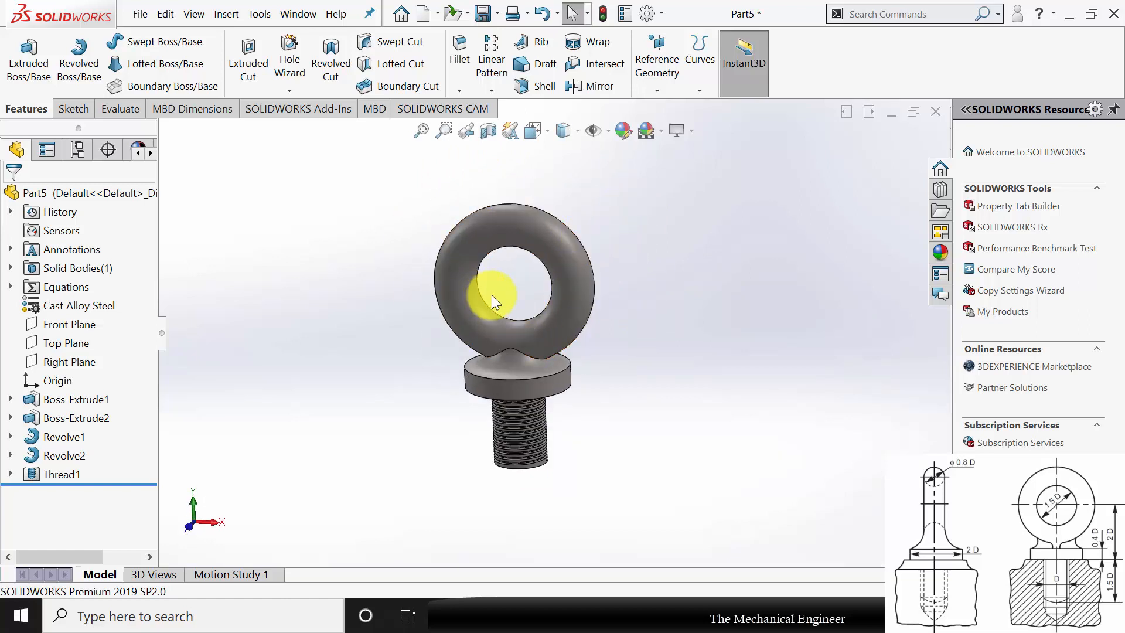